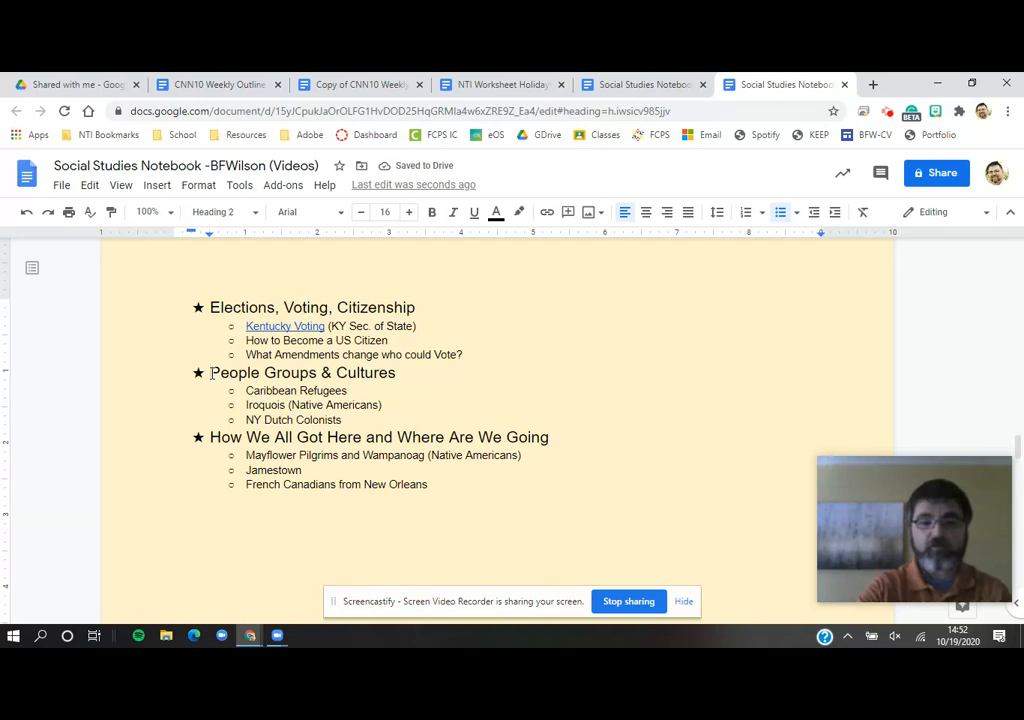
Insert page breaks so the "People Groups & Cultures" and "How We All Got Here and Where Are We Going" headings each start a new page
key("ctrl+Return")
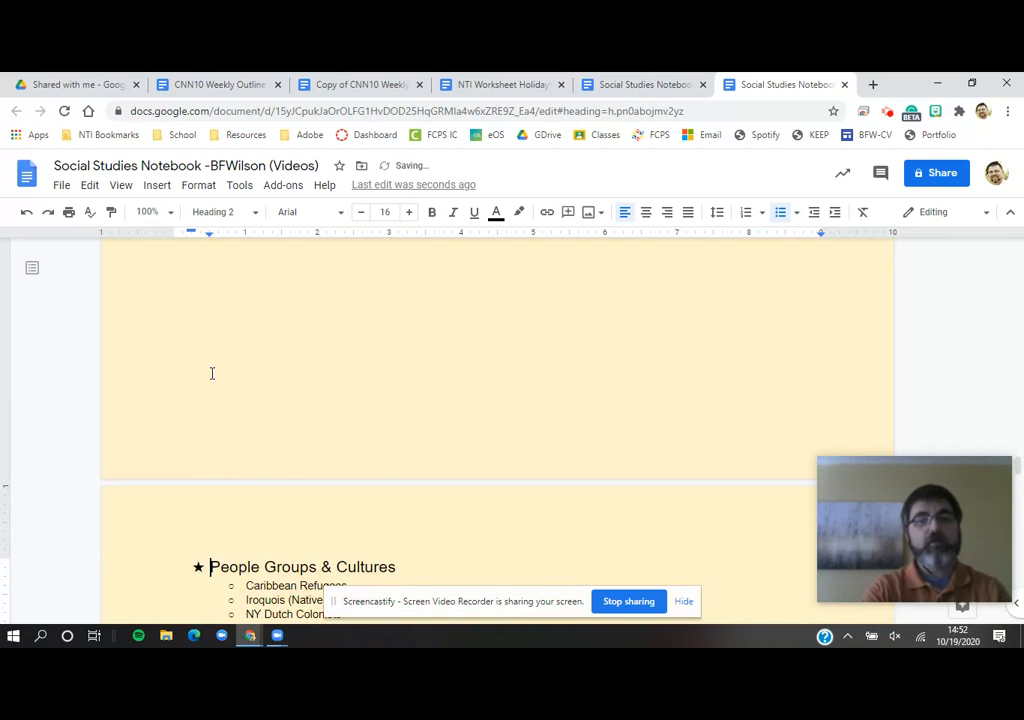
scroll(212, 373, "down", 4)
left_click(208, 429)
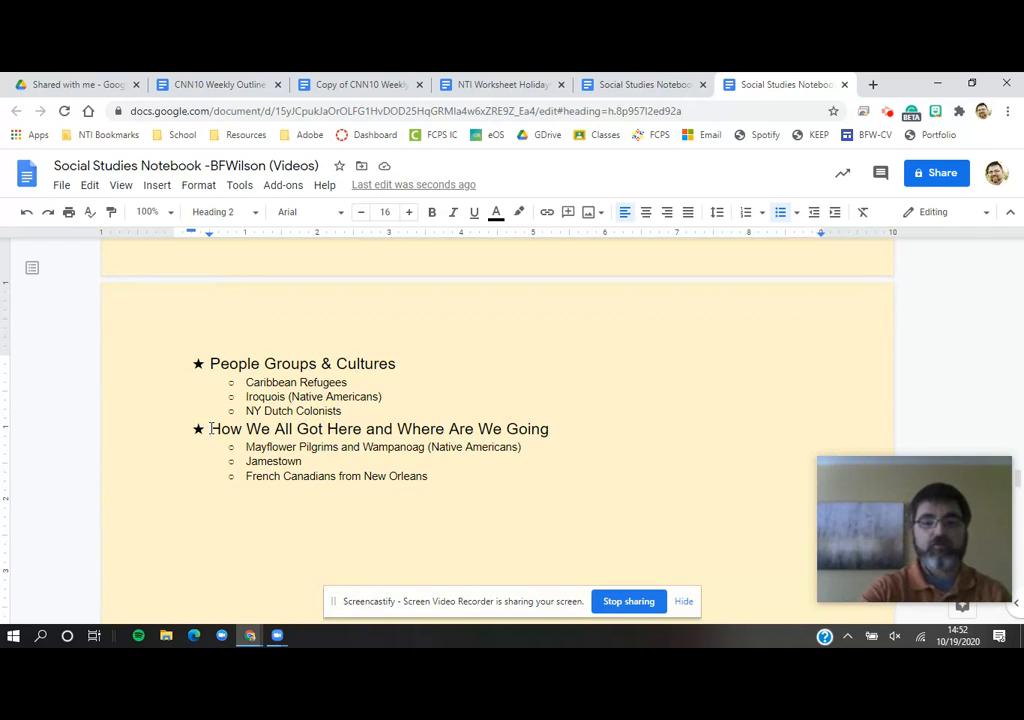
key("ctrl+Return")
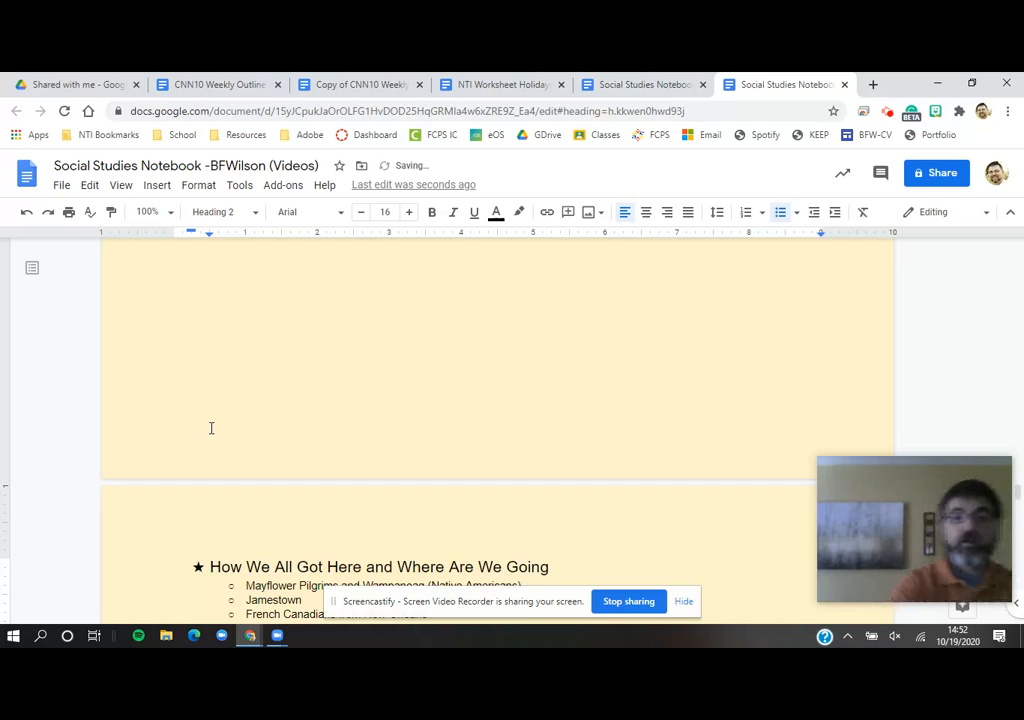
scroll(211, 428, "up", 2)
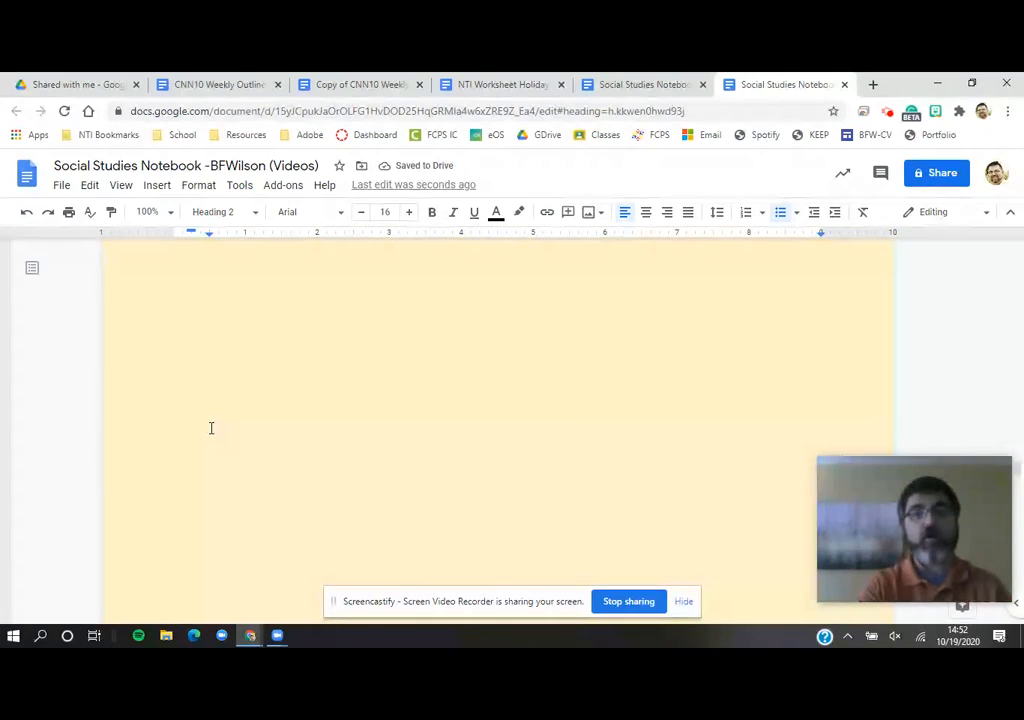
scroll(212, 428, "up", 2)
scroll(266, 394, "down", 1)
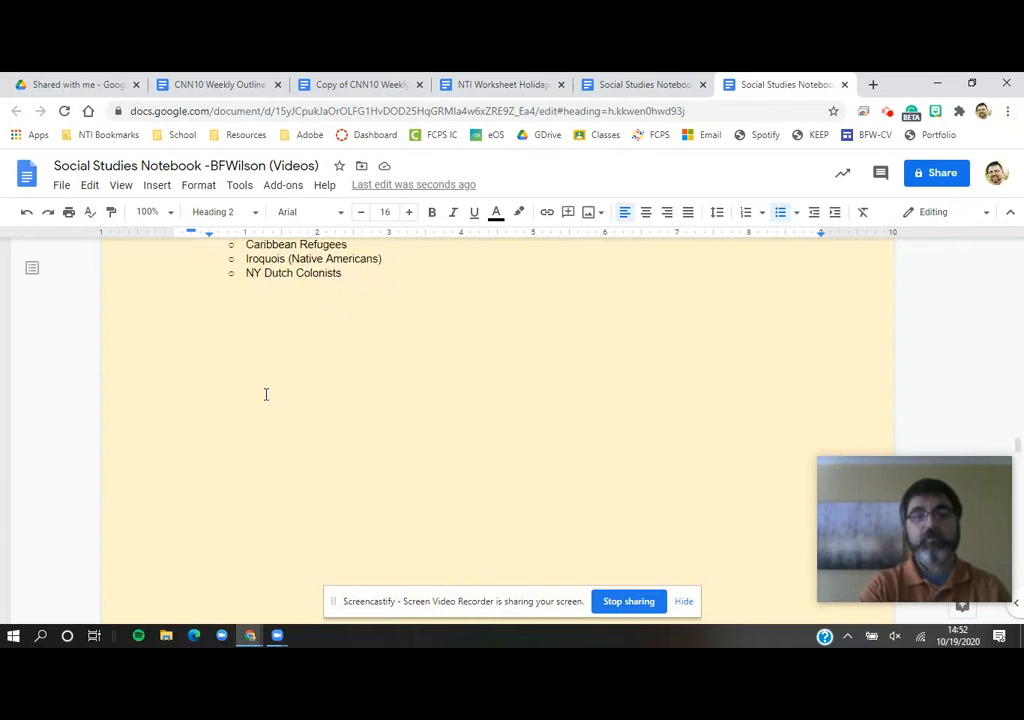
right_click(266, 397)
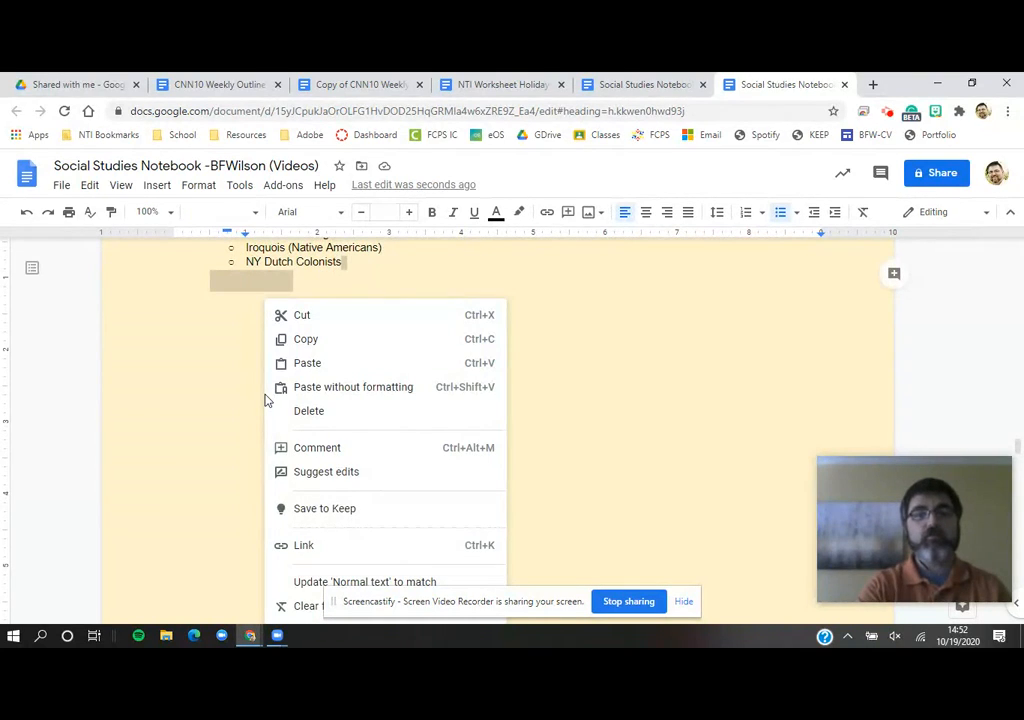
left_click(247, 388)
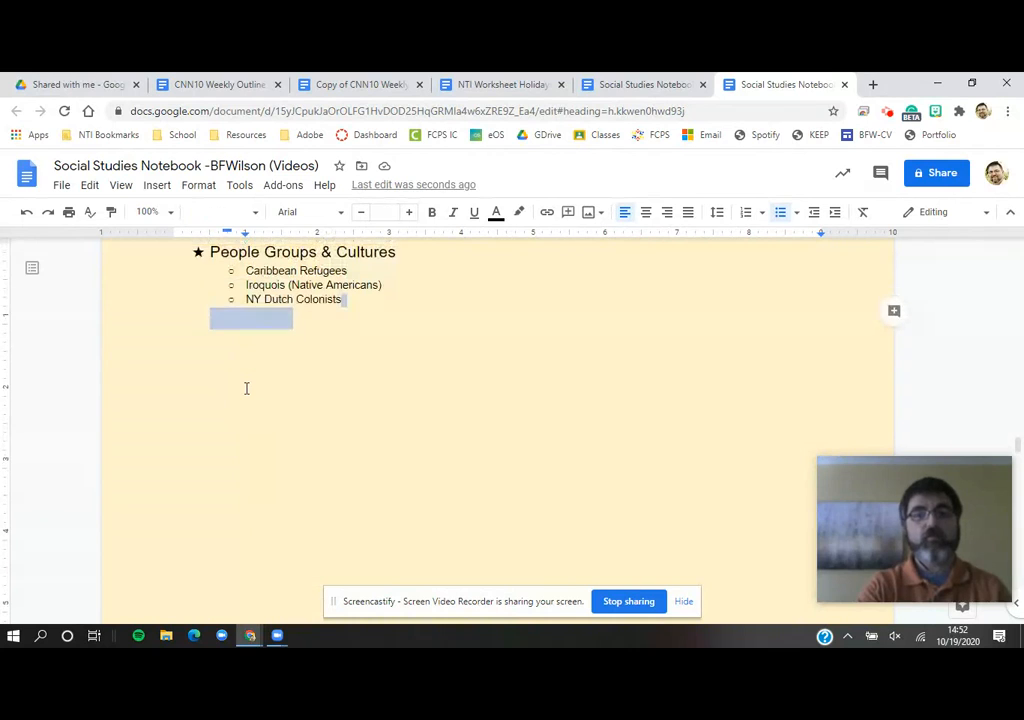
left_click(374, 299)
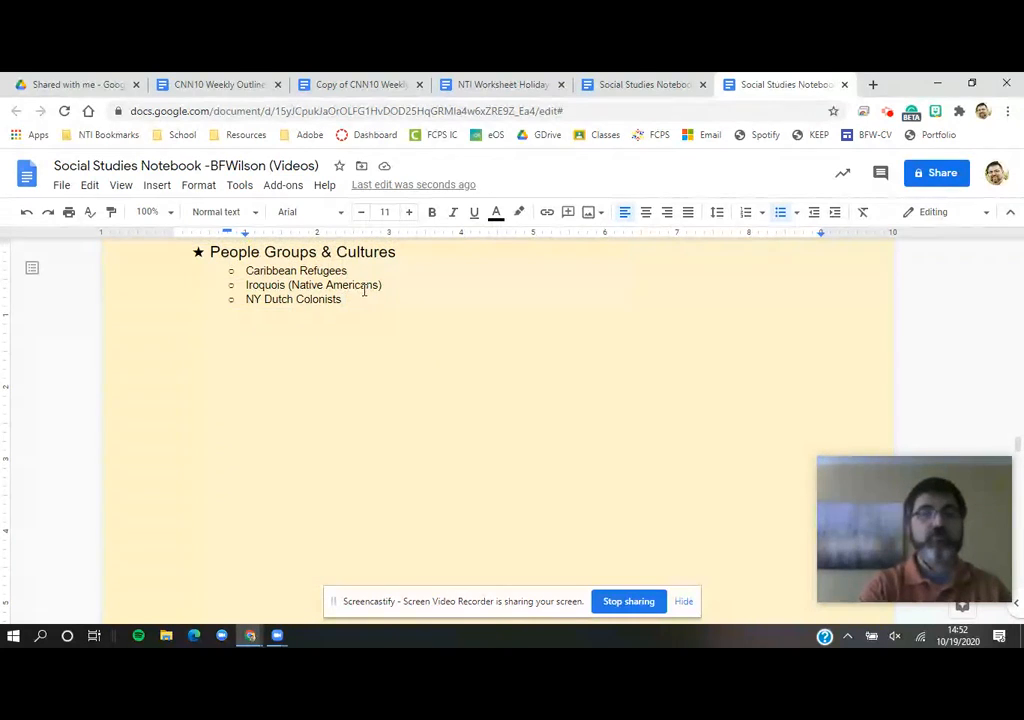
Shorten the "Iroquois (Native Americans)" bullet under People Groups & Cultures to "Native Americans"
left_click(291, 284)
key("BackSpace")
key("BackSpace")
key("BackSpace")
key("BackSpace")
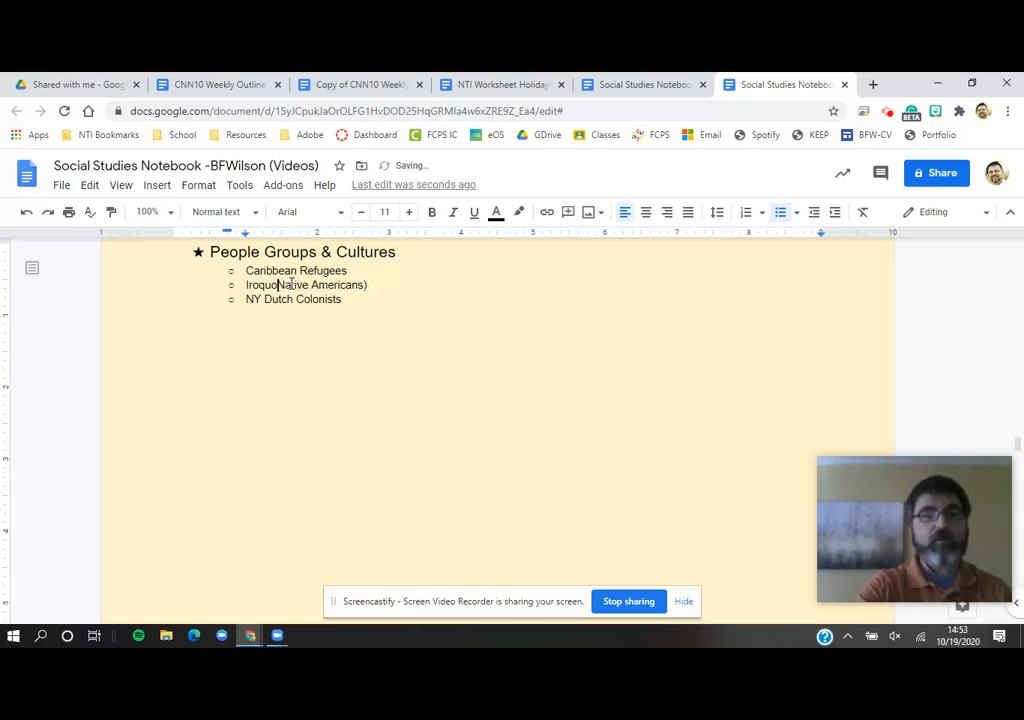
key("BackSpace")
key("BackSpace")
key("BackSpace")
key("BackSpace")
key("BackSpace")
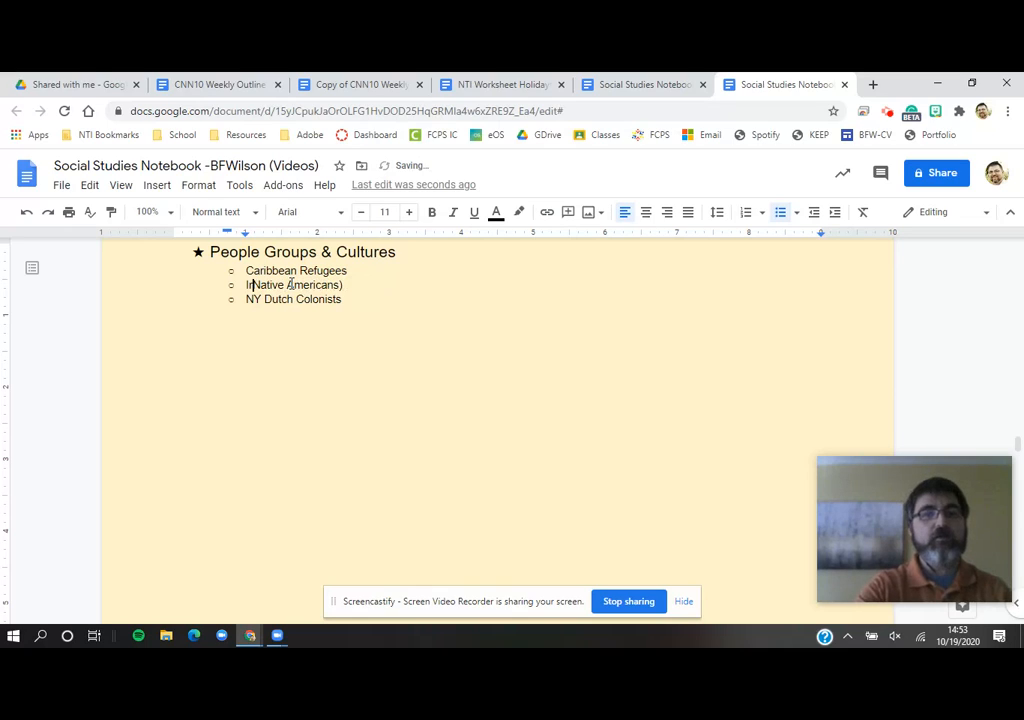
key("BackSpace")
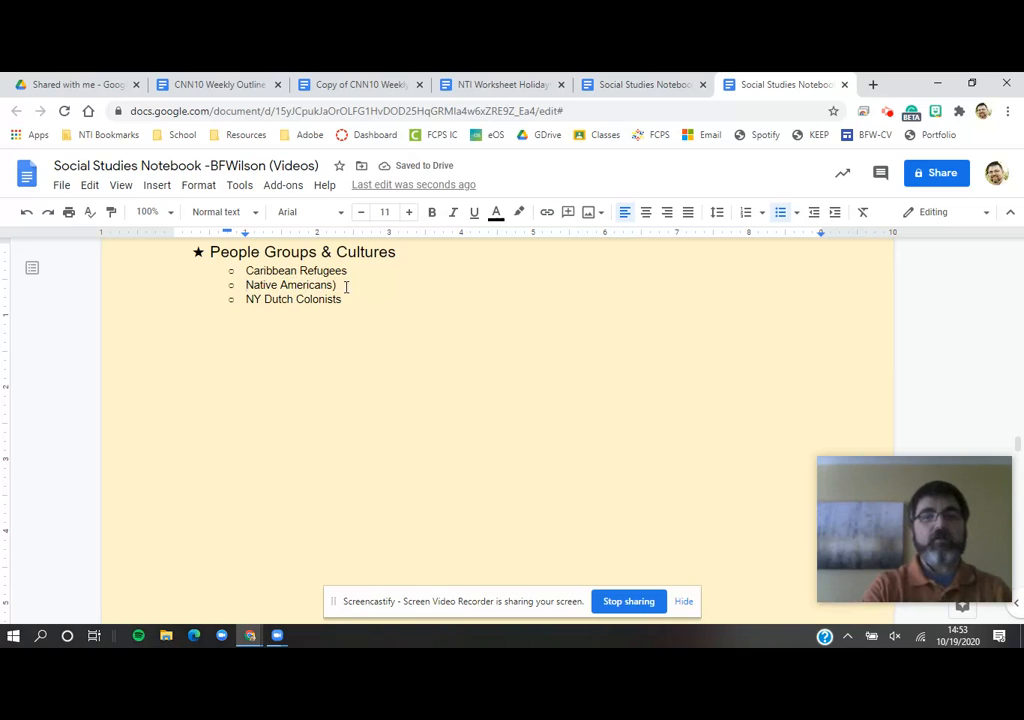
left_click(346, 287)
key("BackSpace")
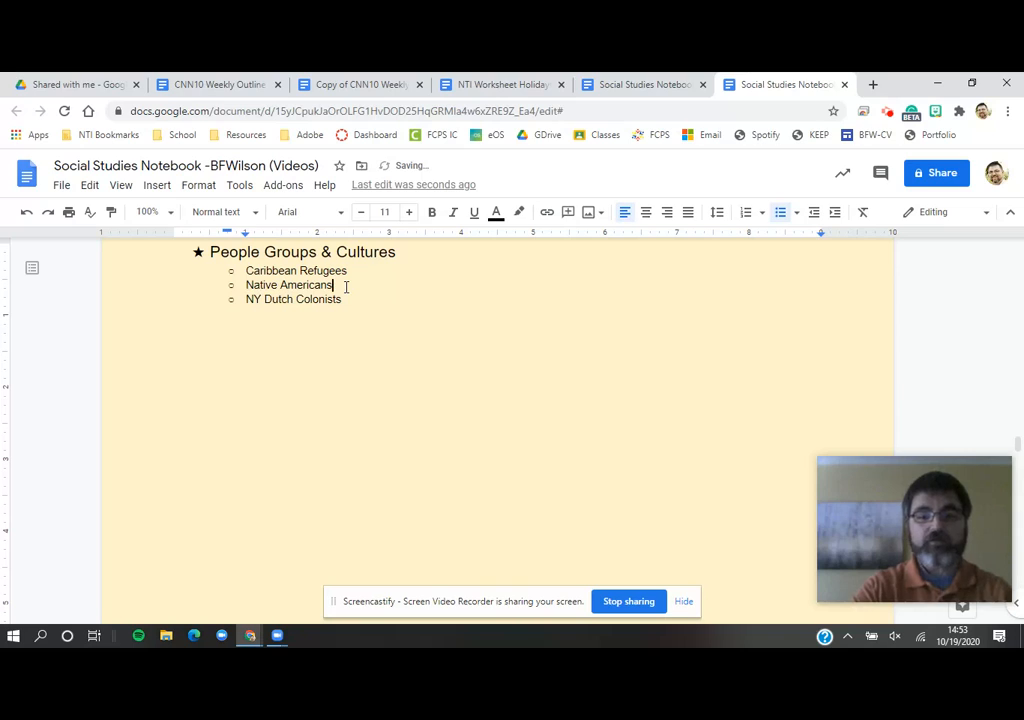
Add an indented sub-bullet reading "Iriquois" beneath the Native Americans bullet
key("Return")
key("Tab")
type("Ir")
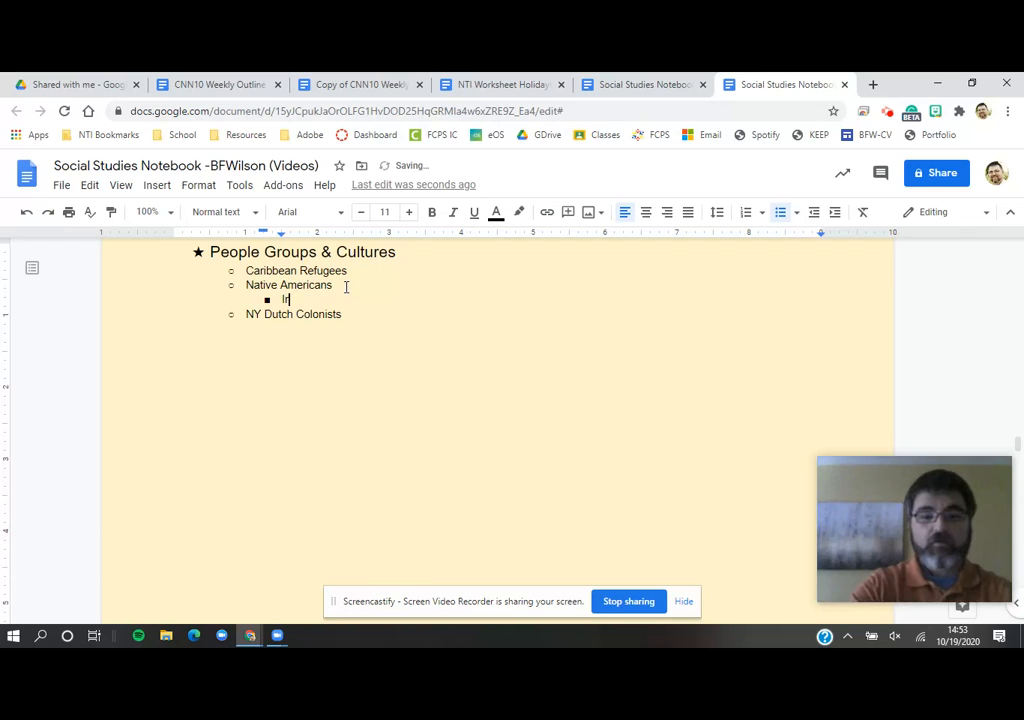
type("iquois")
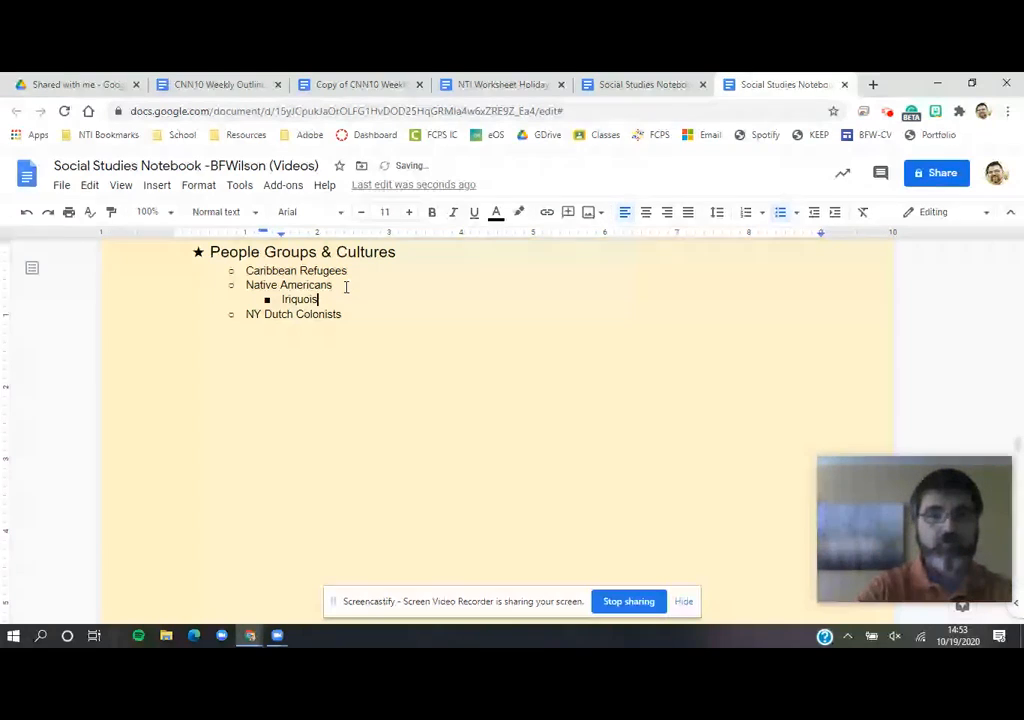
left_click(295, 368)
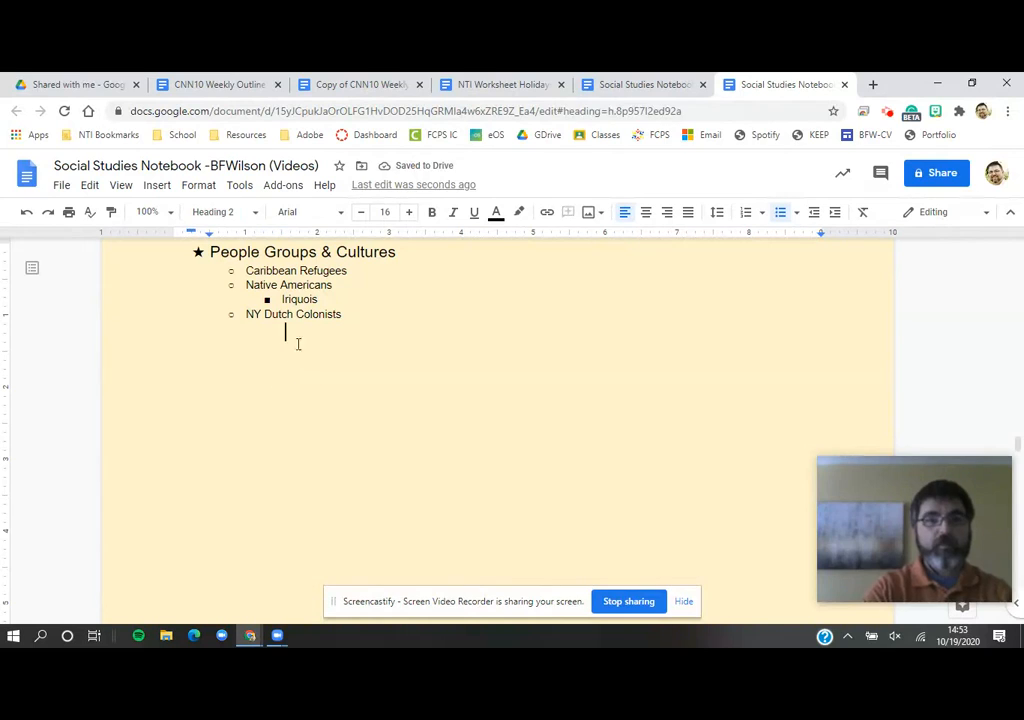
Correct the spelling of the sub-bullet beneath Native Americans to "Iroquois" using the spelling suggestion
left_click(301, 300)
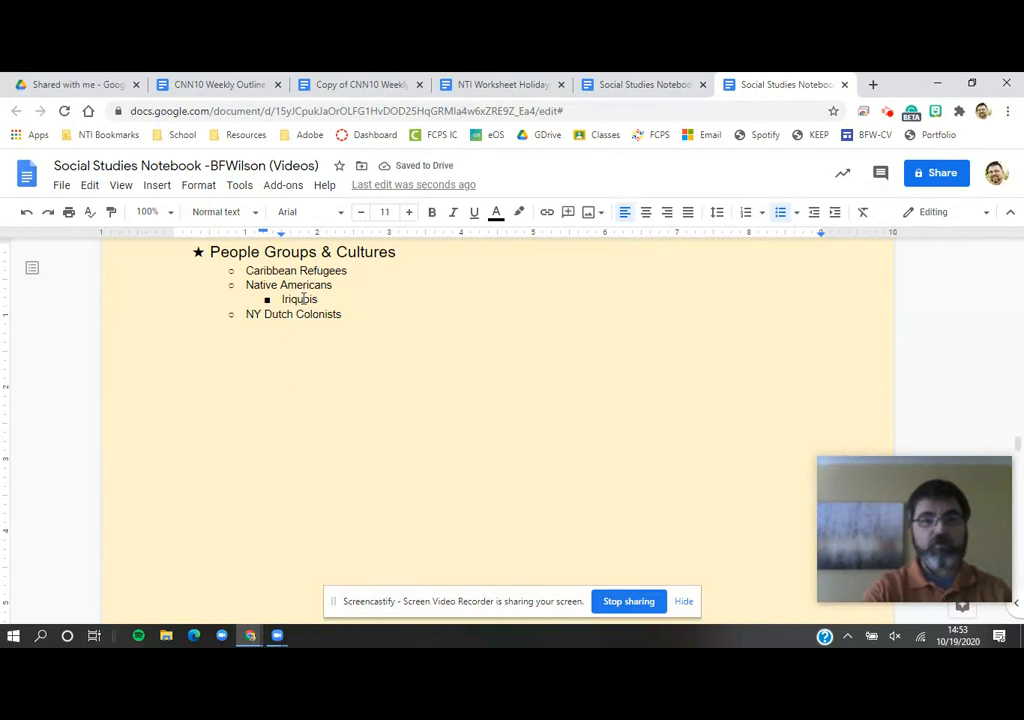
right_click(301, 300)
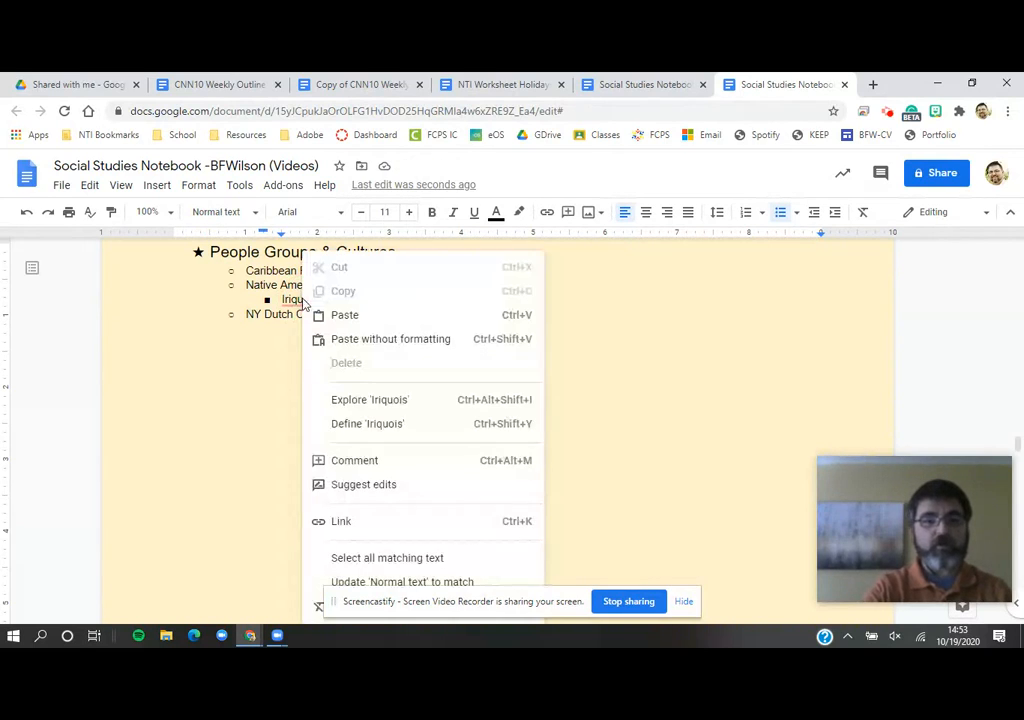
left_click(258, 352)
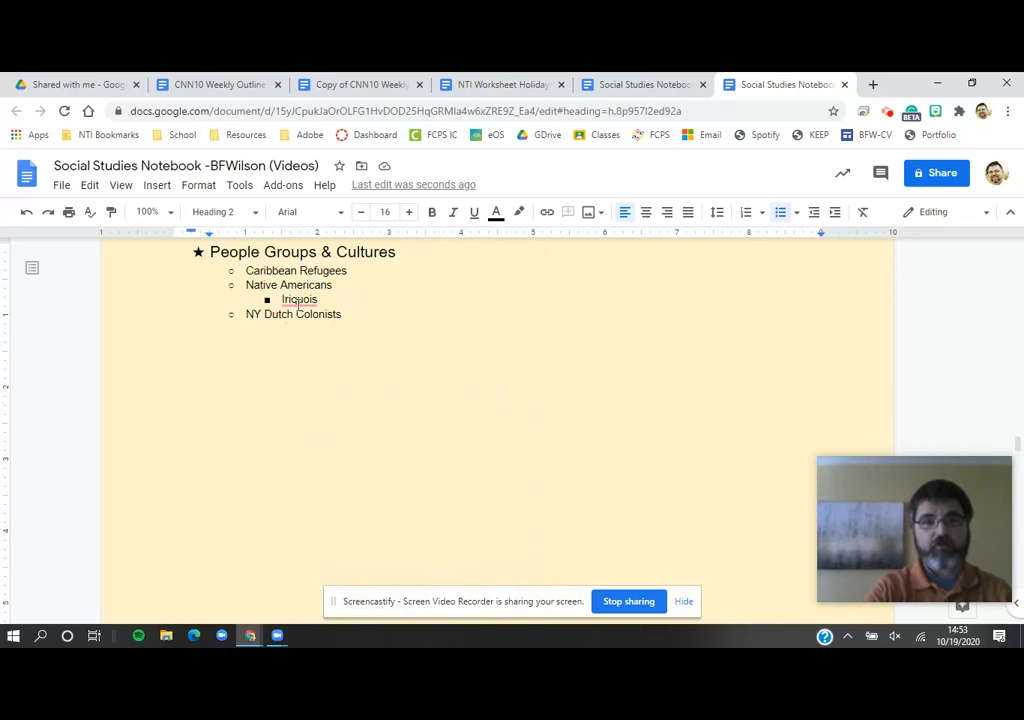
mouse_move(299, 300)
left_click(302, 330)
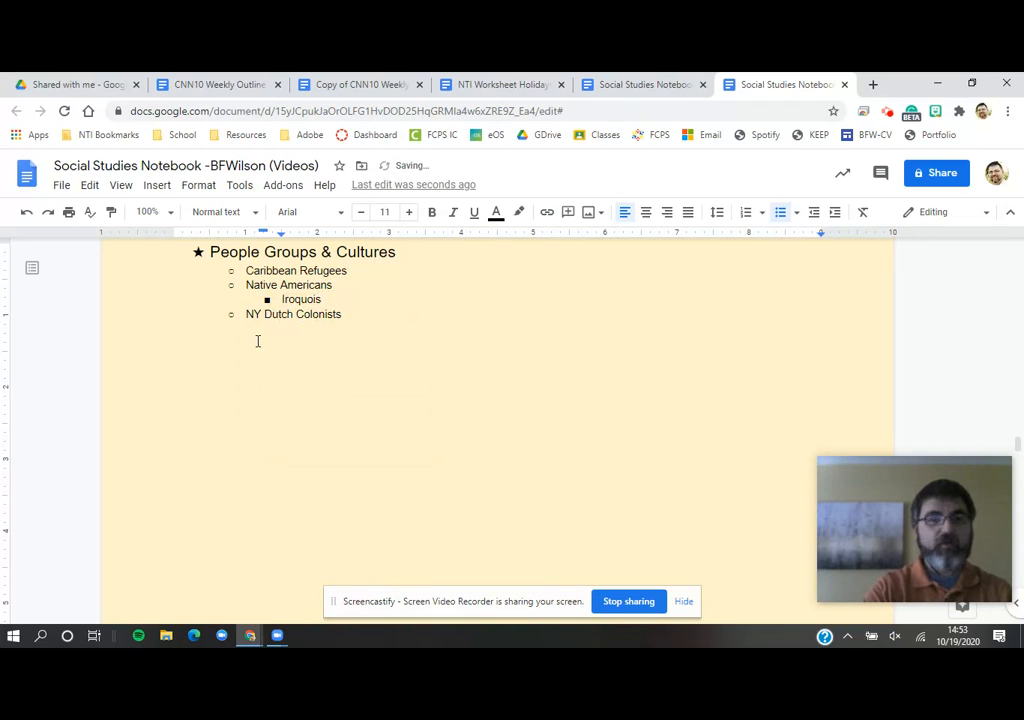
Remove the page break after the NY Dutch Colonists list and reinsert one directly before "How We All Got Here and Where Are We Going"
left_click(258, 341)
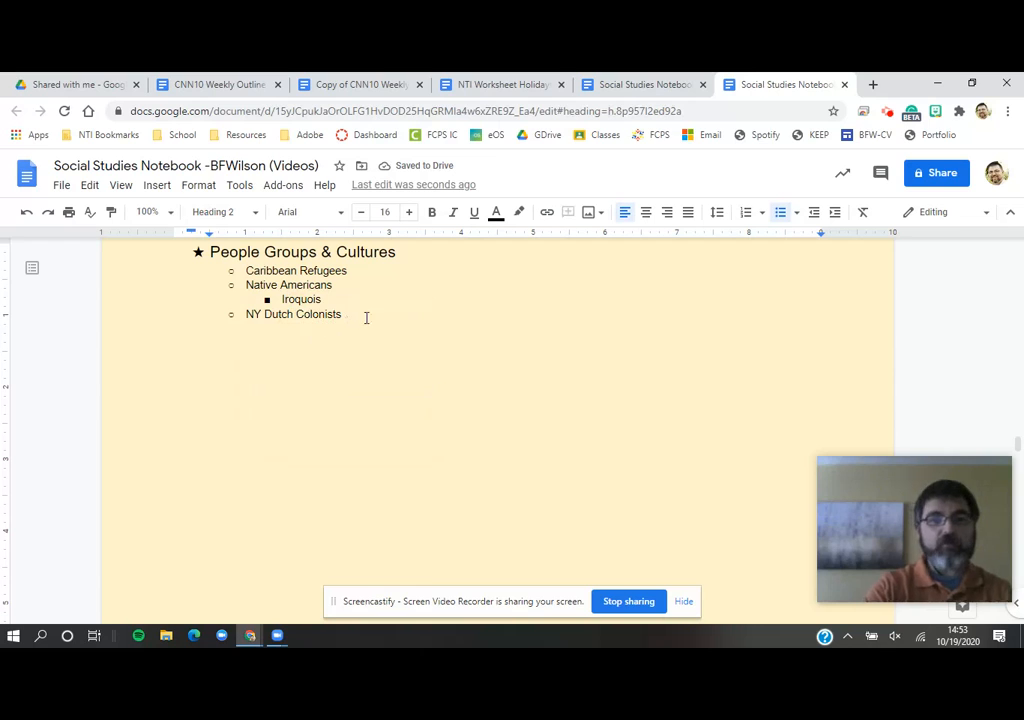
key("BackSpace")
key("BackSpace")
key("BackSpace")
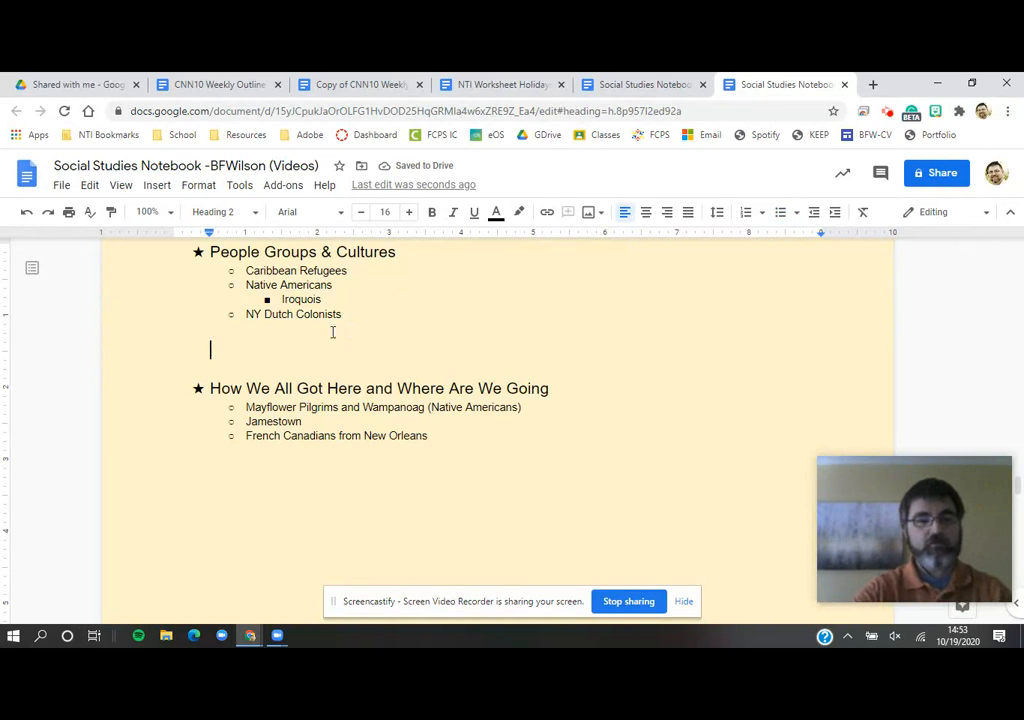
left_click(211, 389)
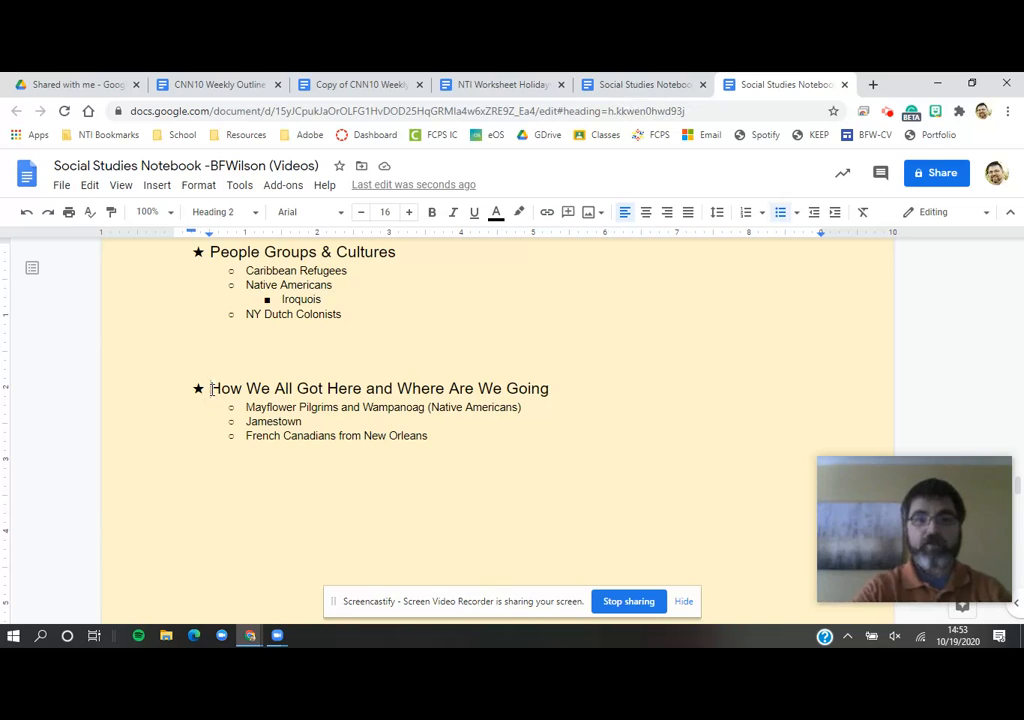
key("ctrl+Return")
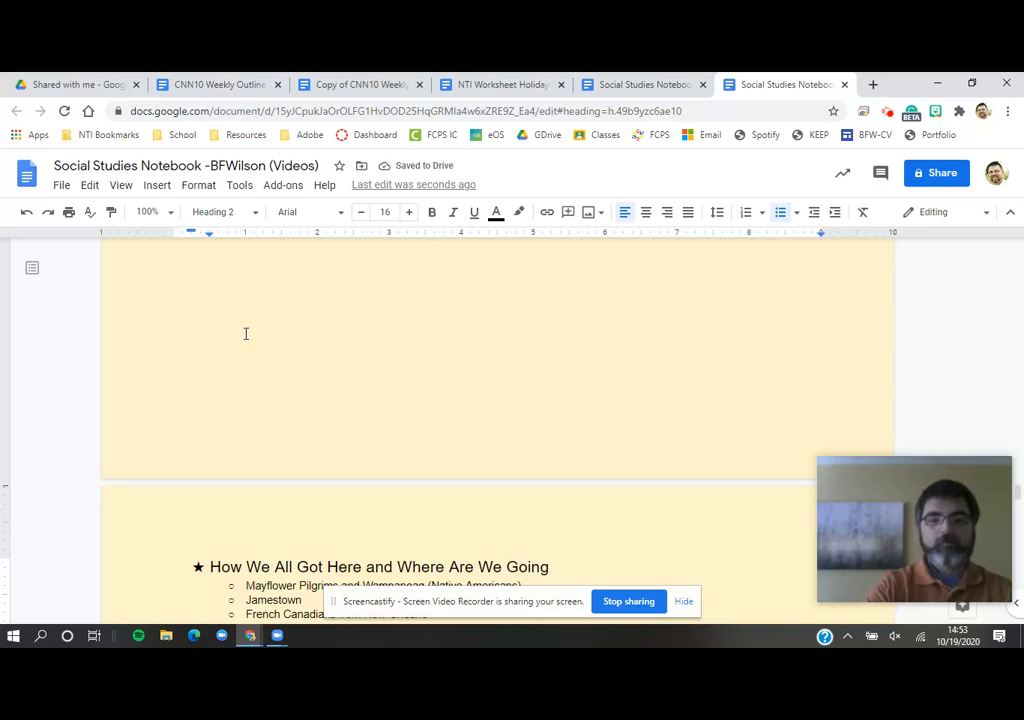
Add a new bullet reading "Irish Immigrants" after NY Dutch Colonists in the People Groups & Cultures list
key("Up")
key("Up")
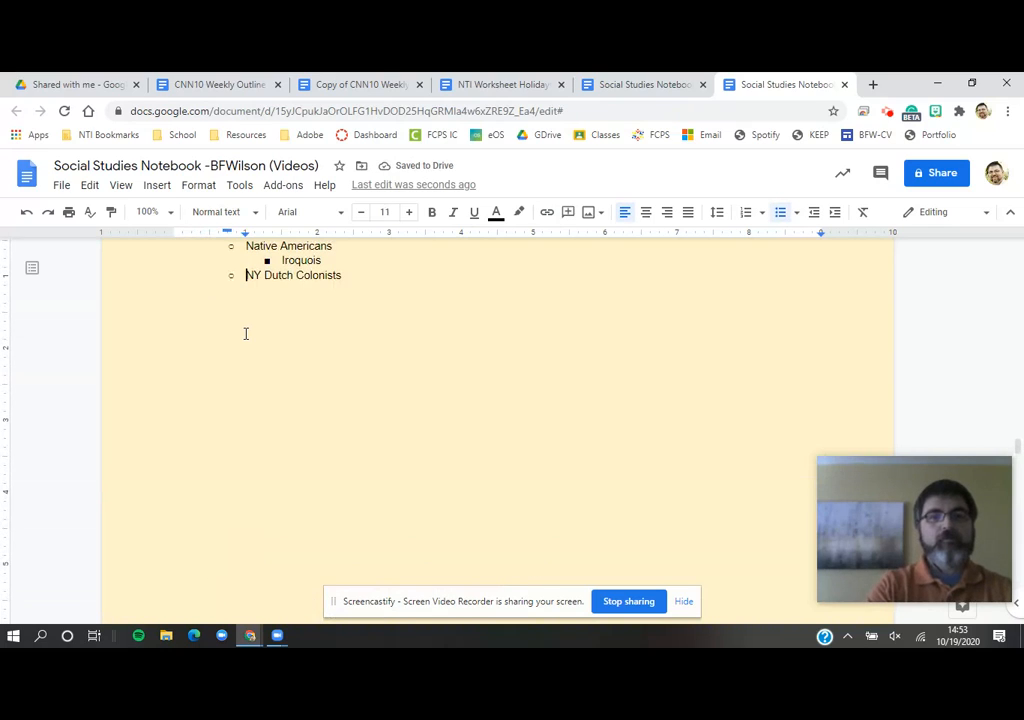
left_click(343, 275)
key("Return")
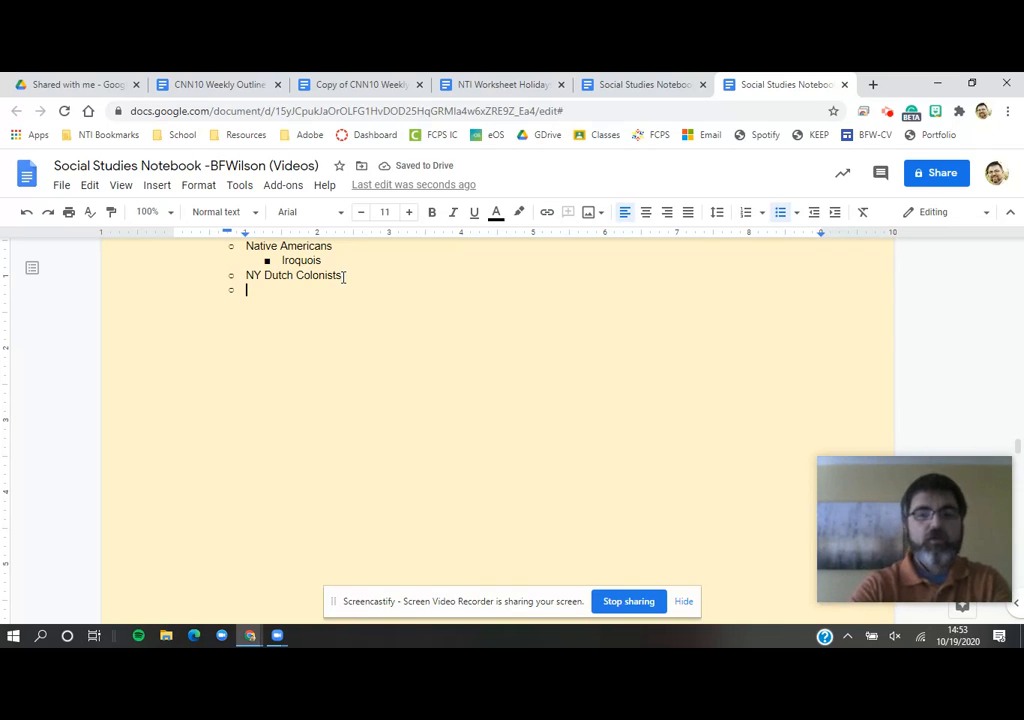
type("Ir")
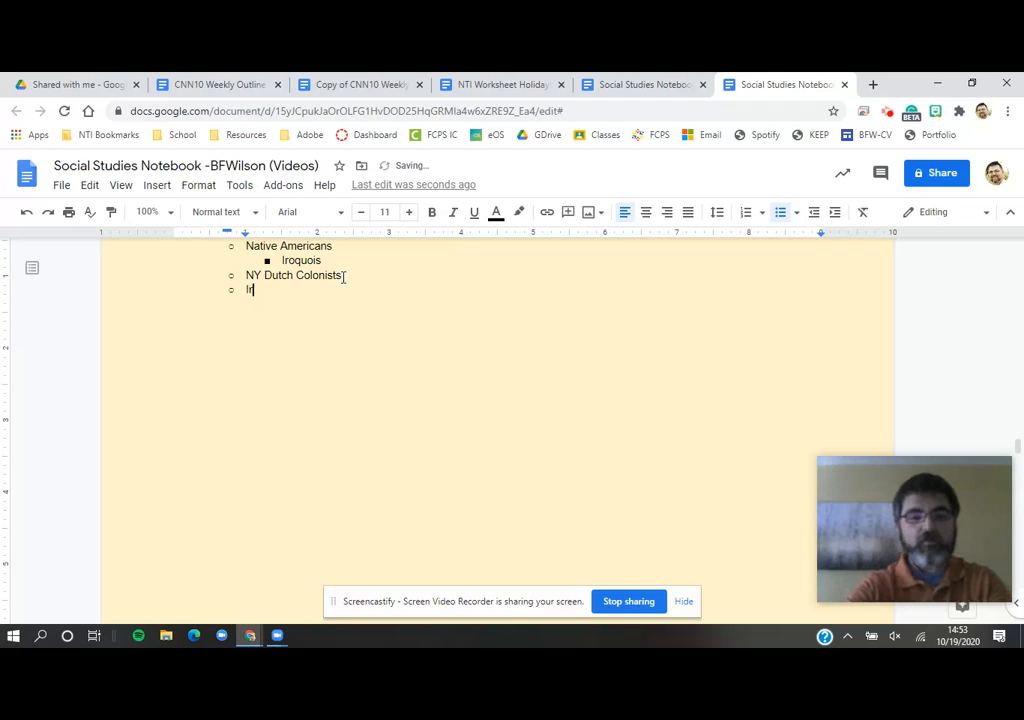
type("ish I")
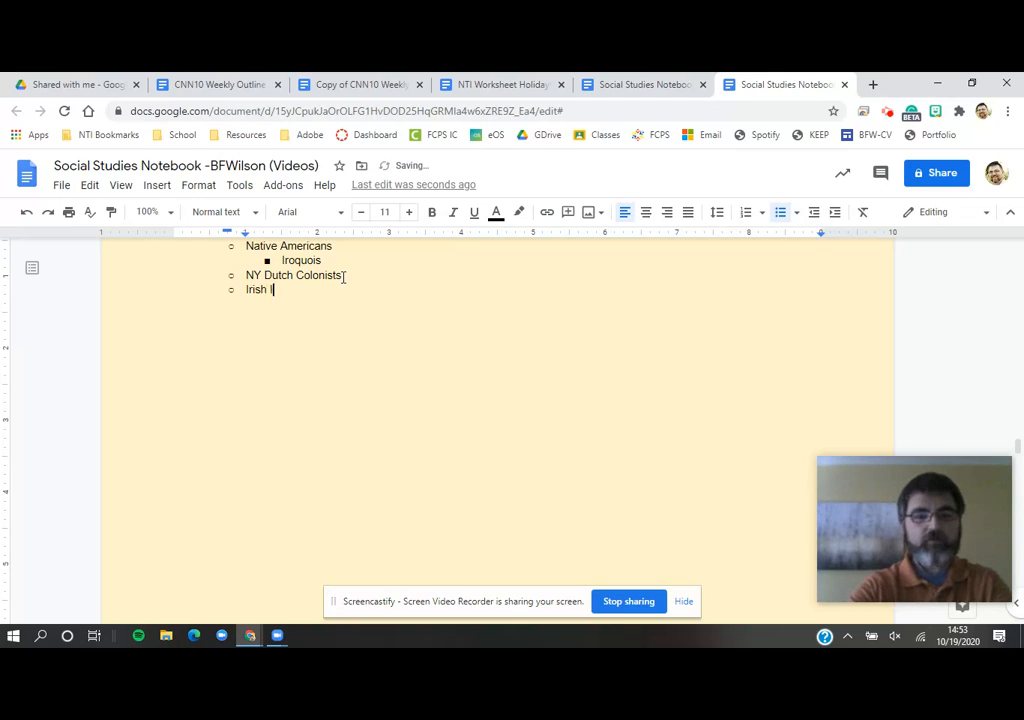
type("mmigrants")
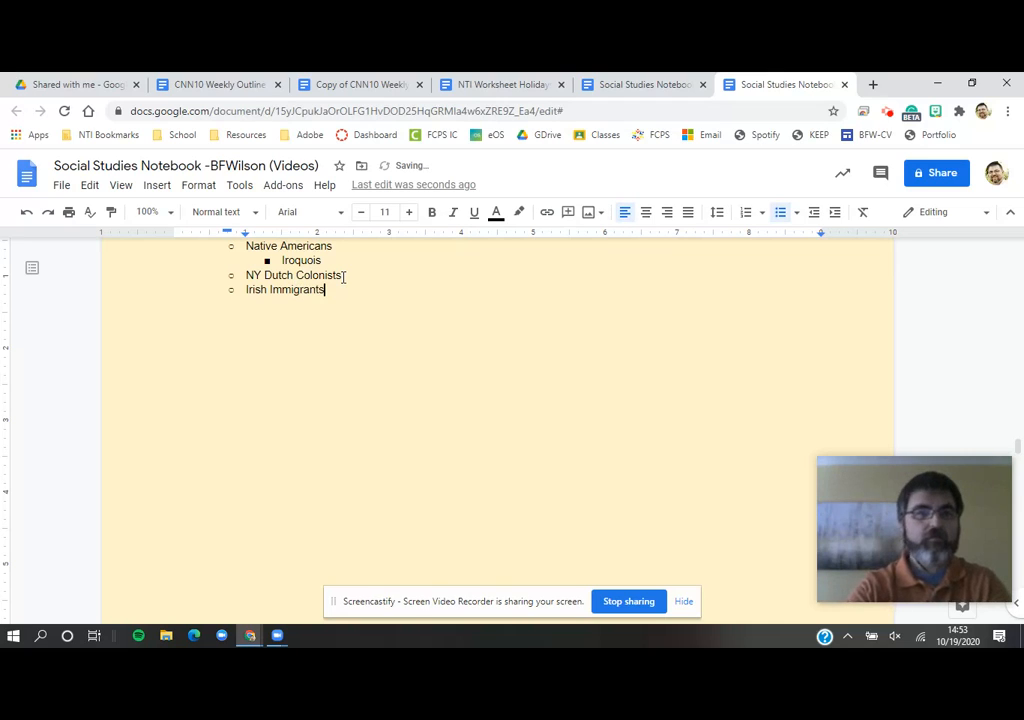
Add an indented sub-bullet reading "St. Patrick's Day (Worksheet)" beneath the Irish Immigrants bullet
key("Return")
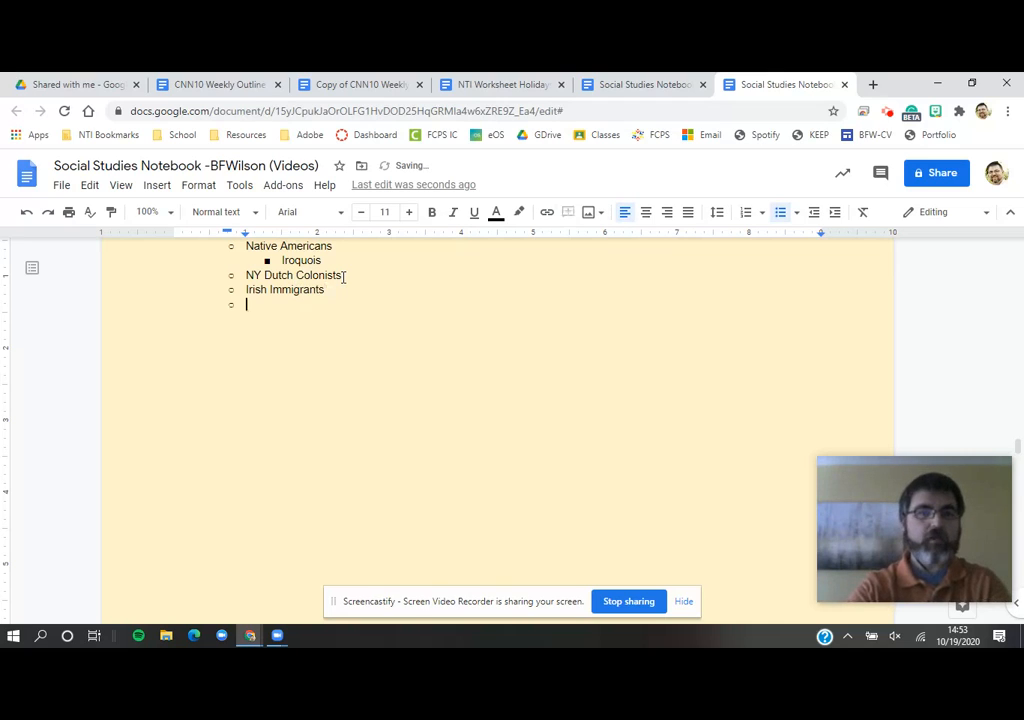
key("Tab")
type("St. P")
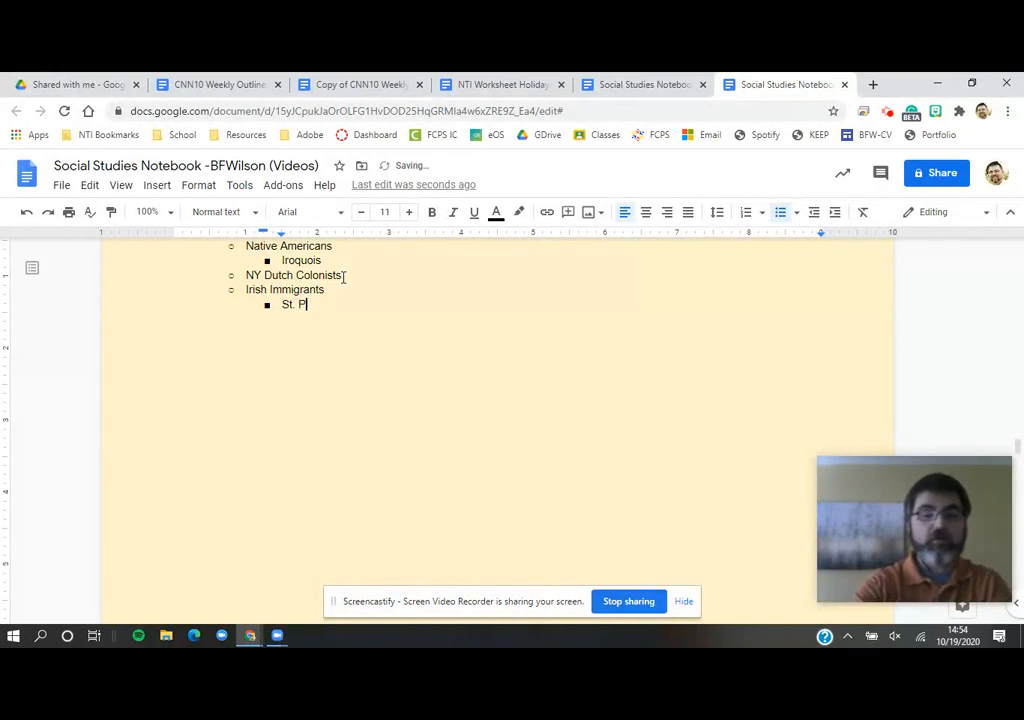
type("atric")
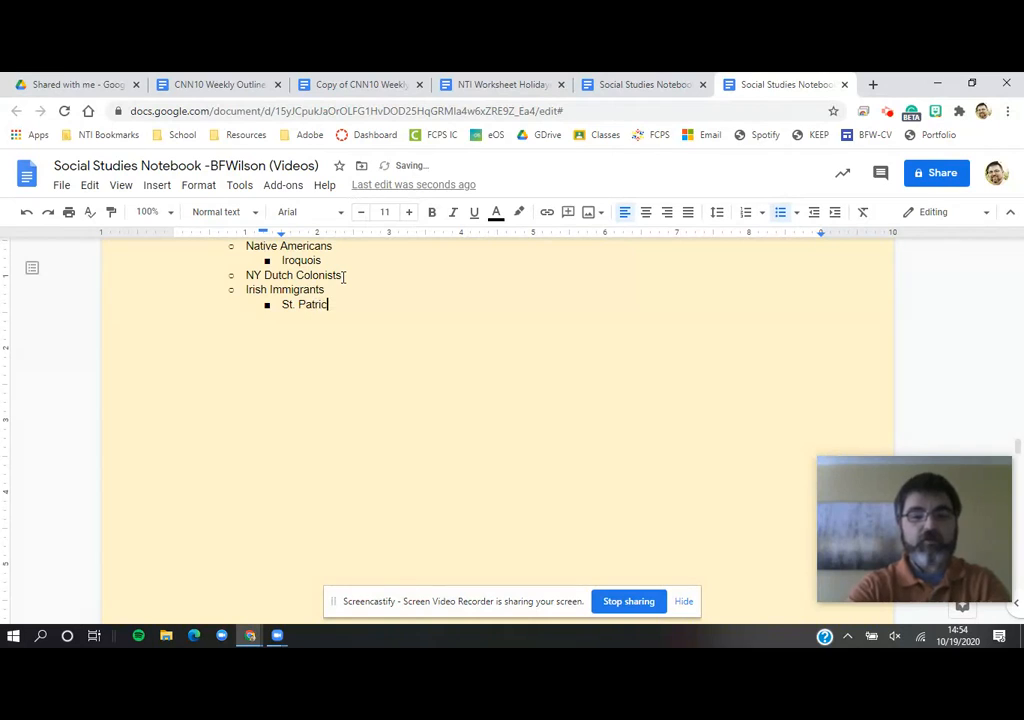
type("k's D")
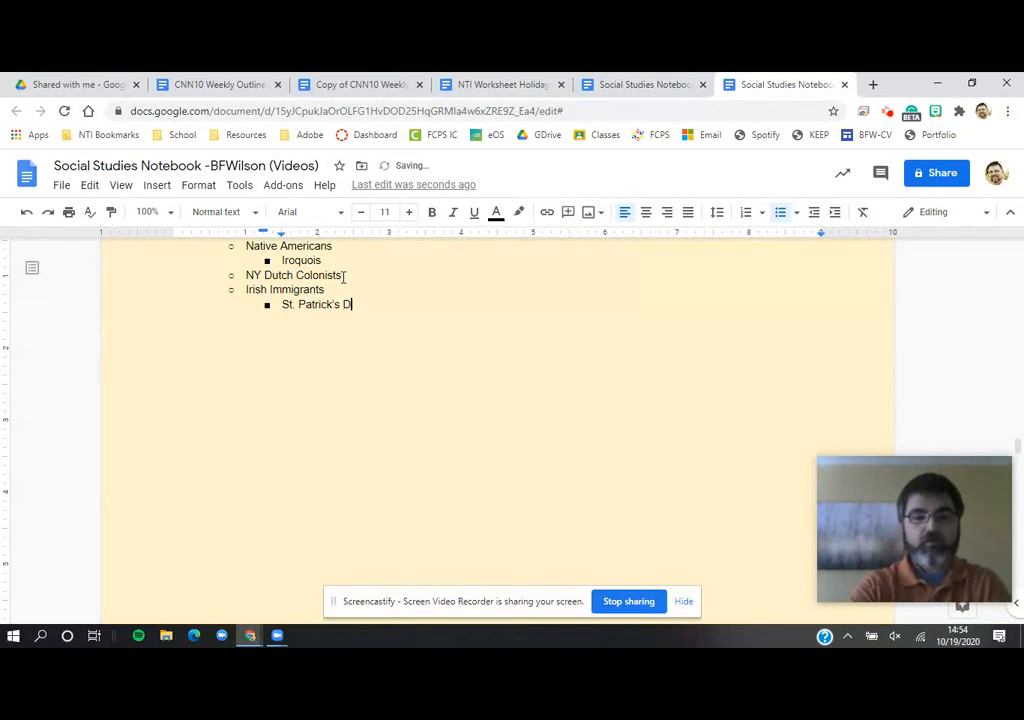
type("ay (")
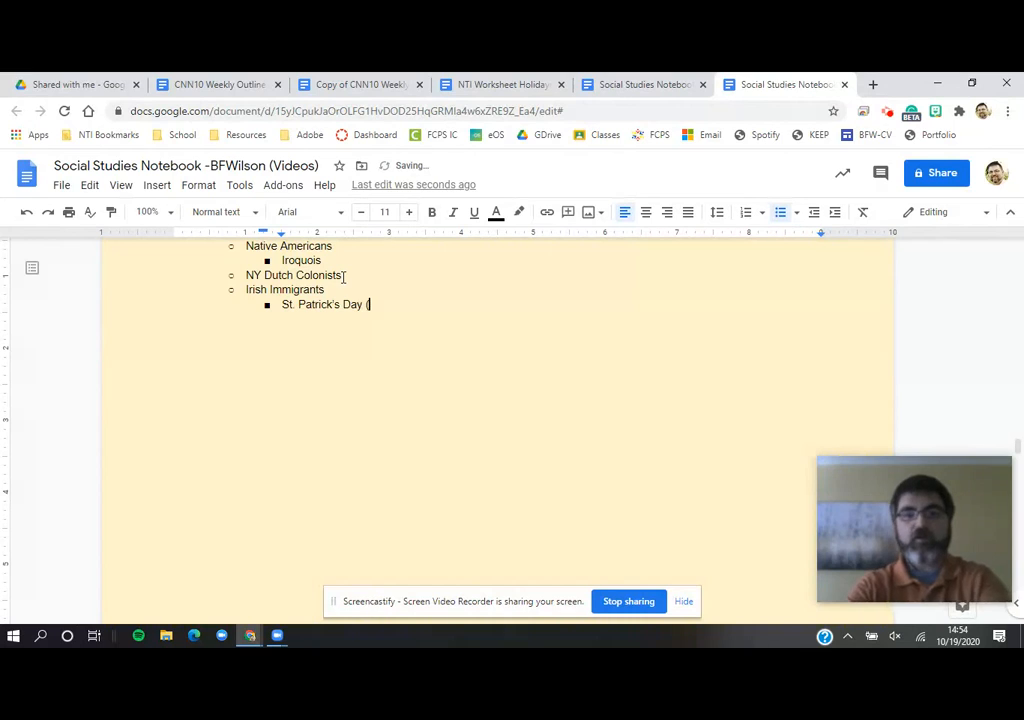
type("Wor")
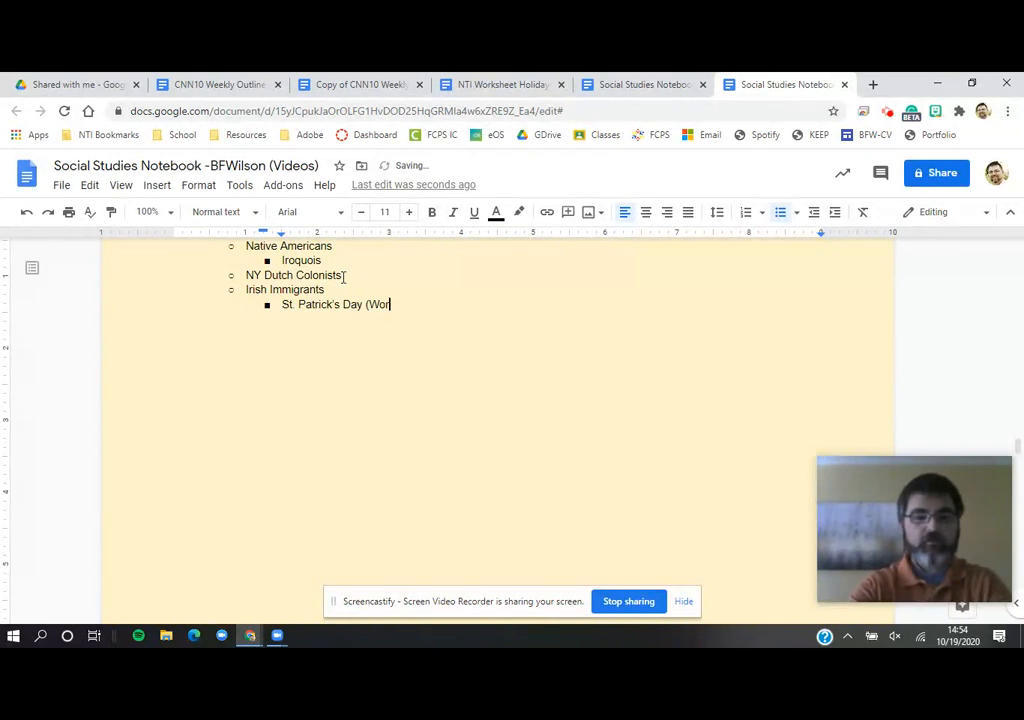
type("ksheet")
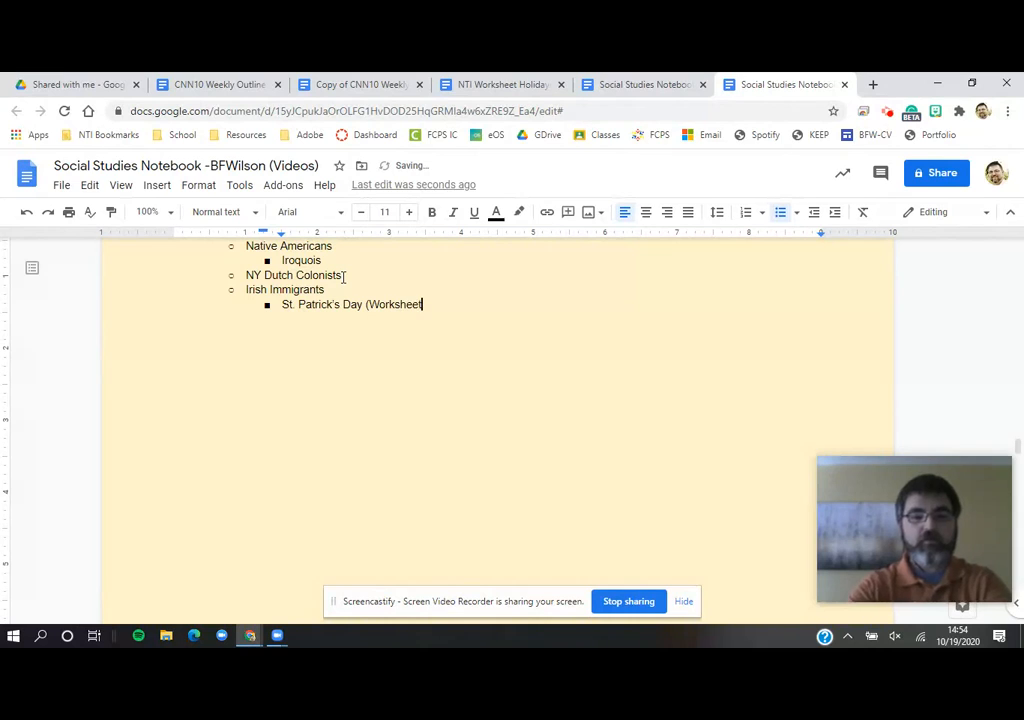
type(")")
Add a bullet reading "Italian Immigrants" at the same list level as Irish Immigrants
key("Return")
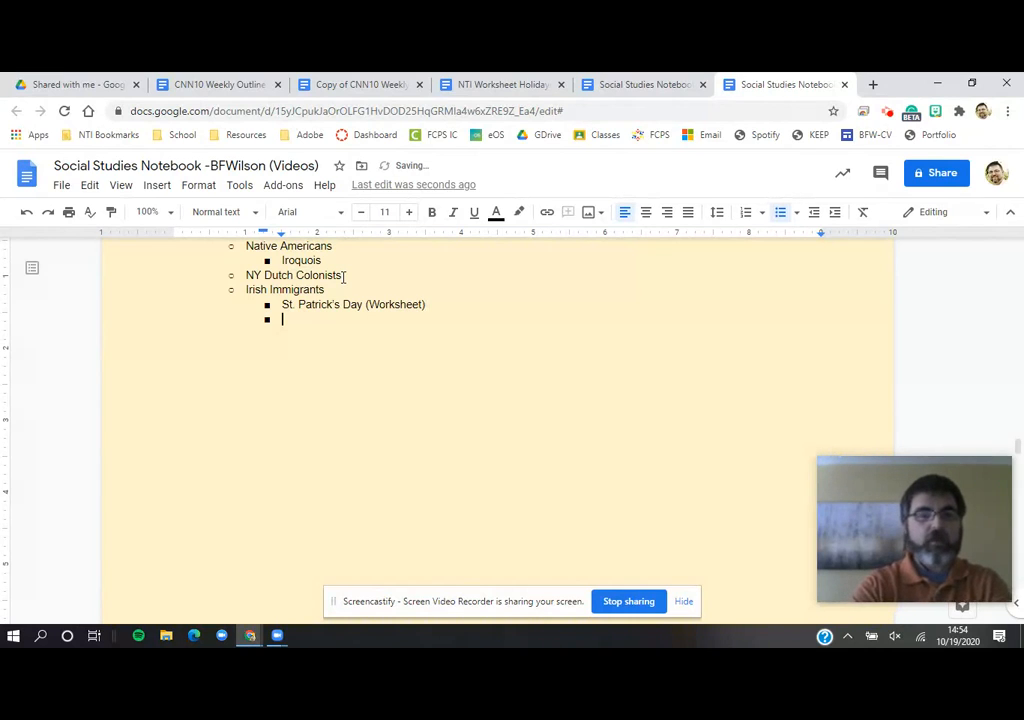
left_click(817, 213)
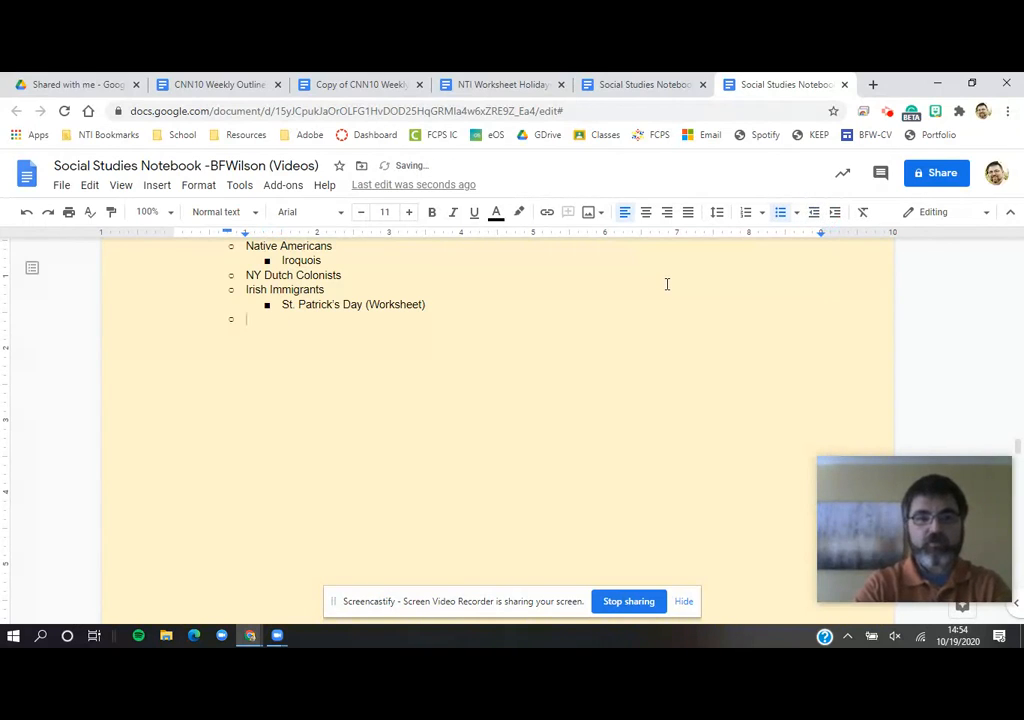
type("Irs")
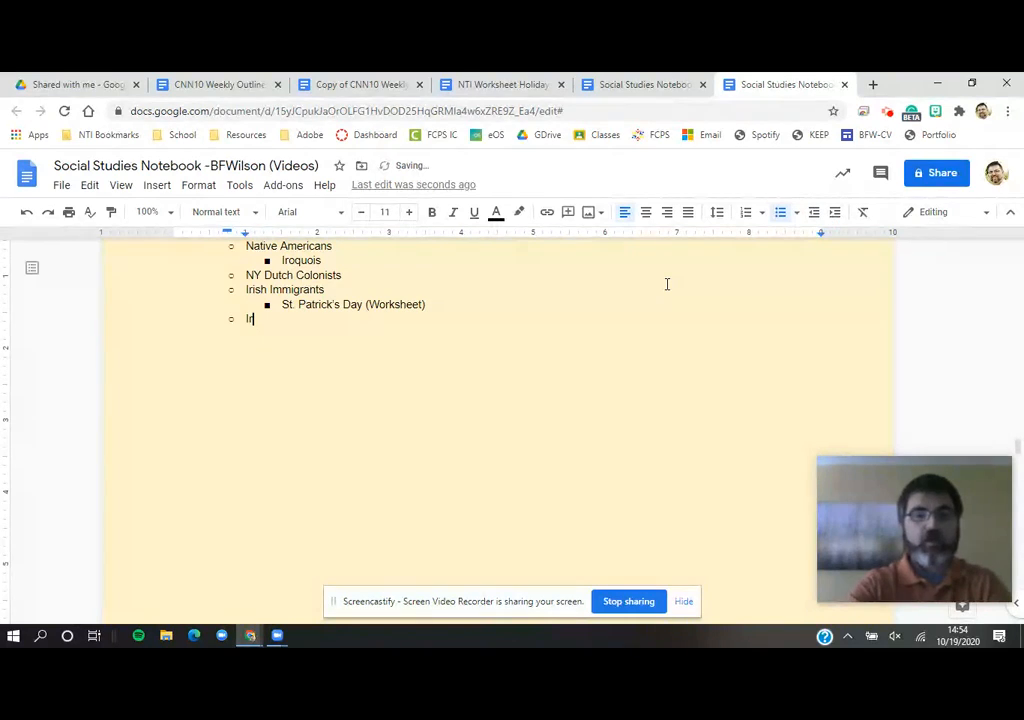
key("BackSpace")
key("BackSpace")
type("talian ")
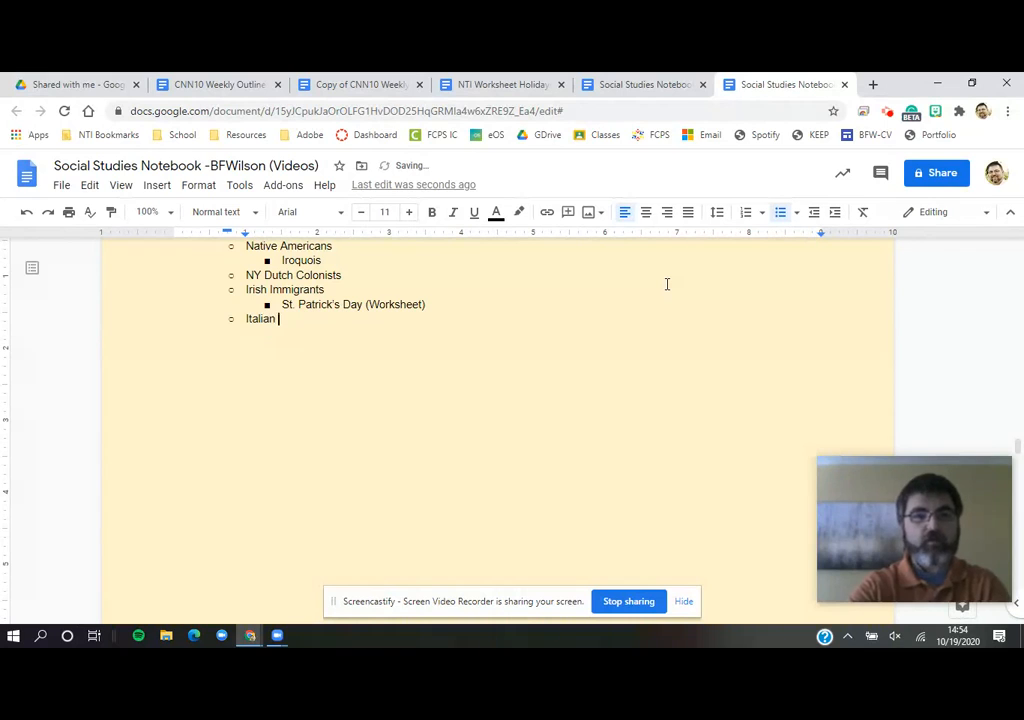
type("Immig")
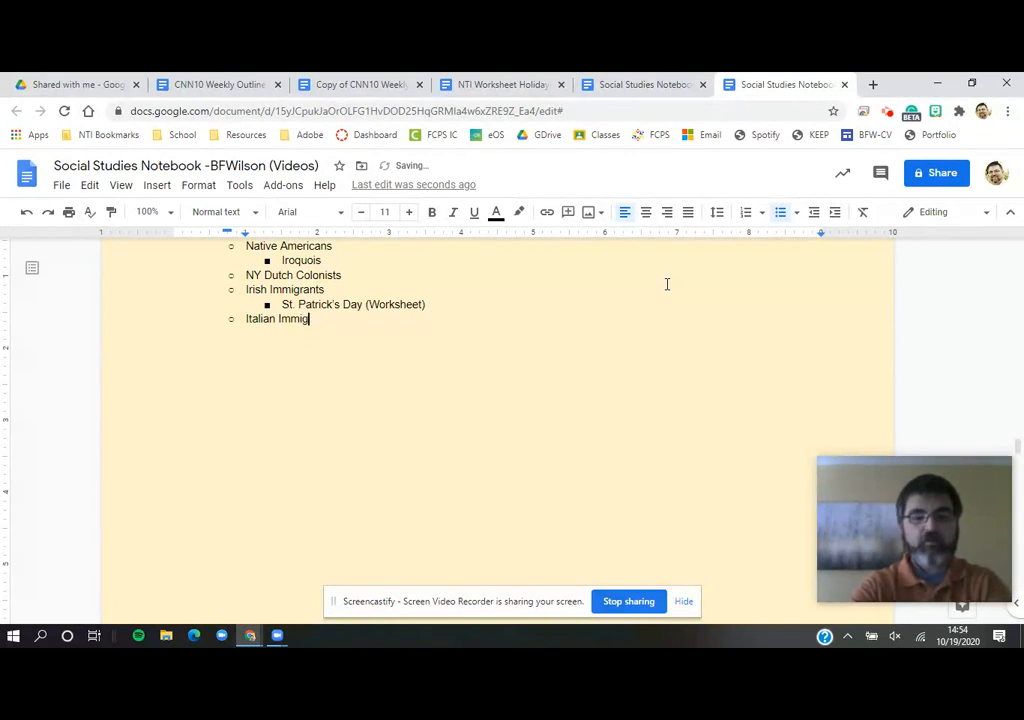
type("rants")
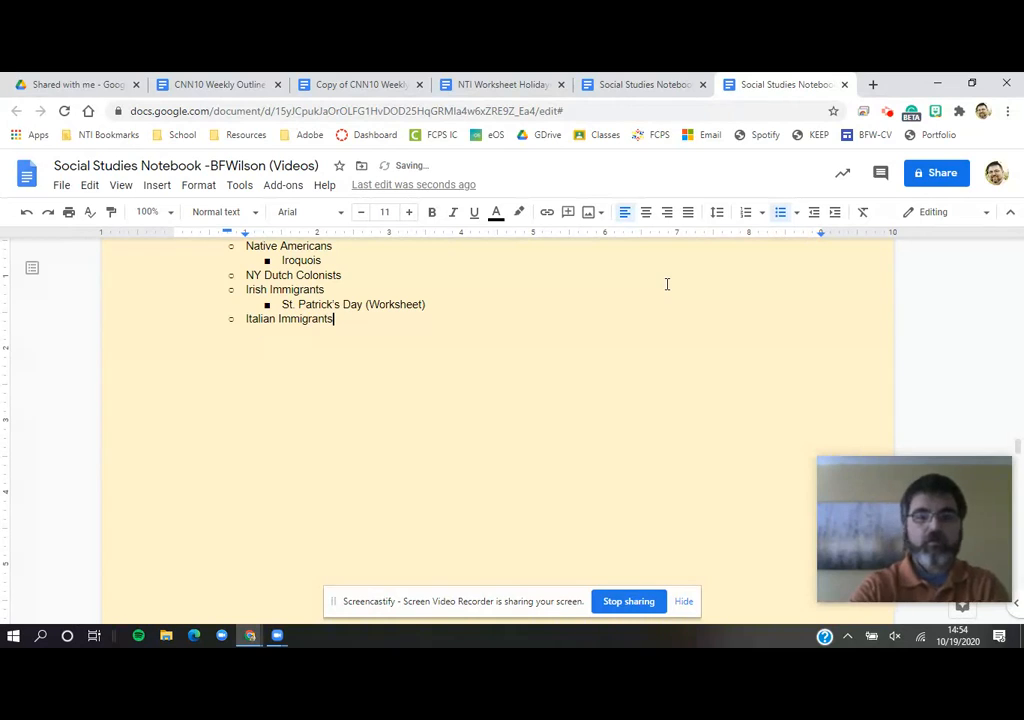
Add an indented sub-bullet reading "Columbus Day (Worksheet)" beneath the Italian Immigrants bullet
key("Return")
key("Tab")
type("Columbus Day (")
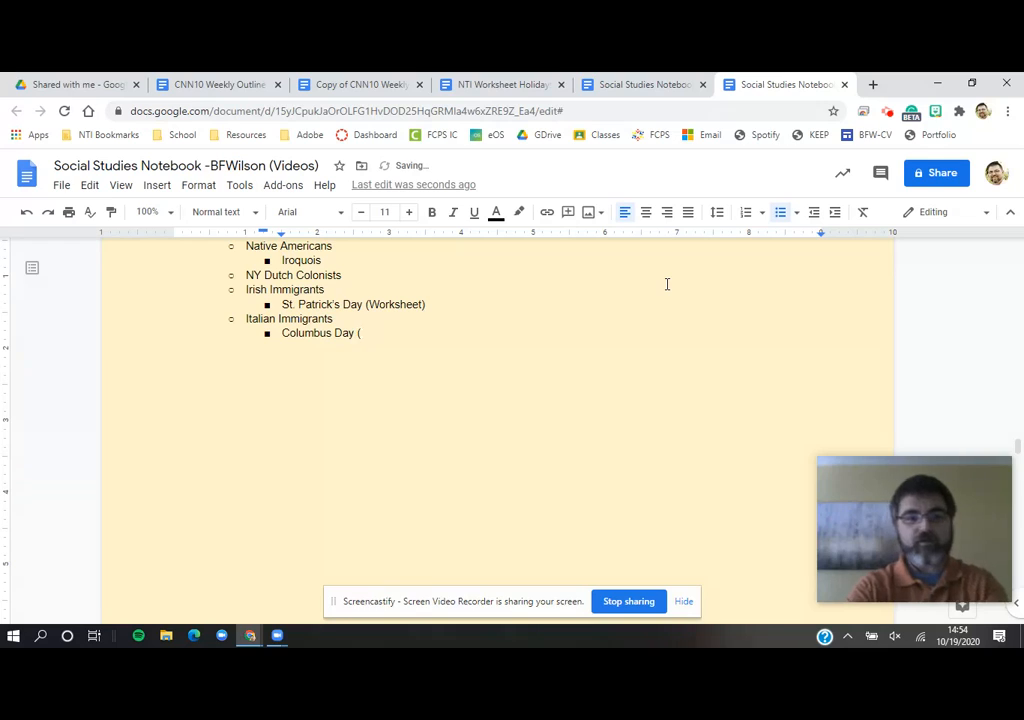
type("Wor")
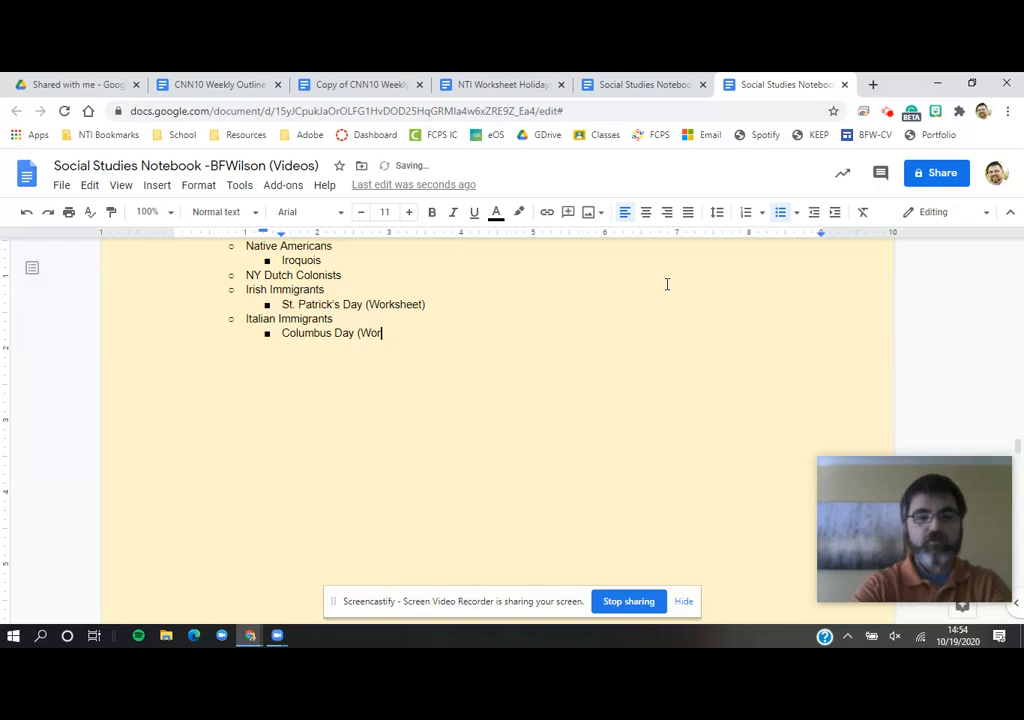
type("ksheet)")
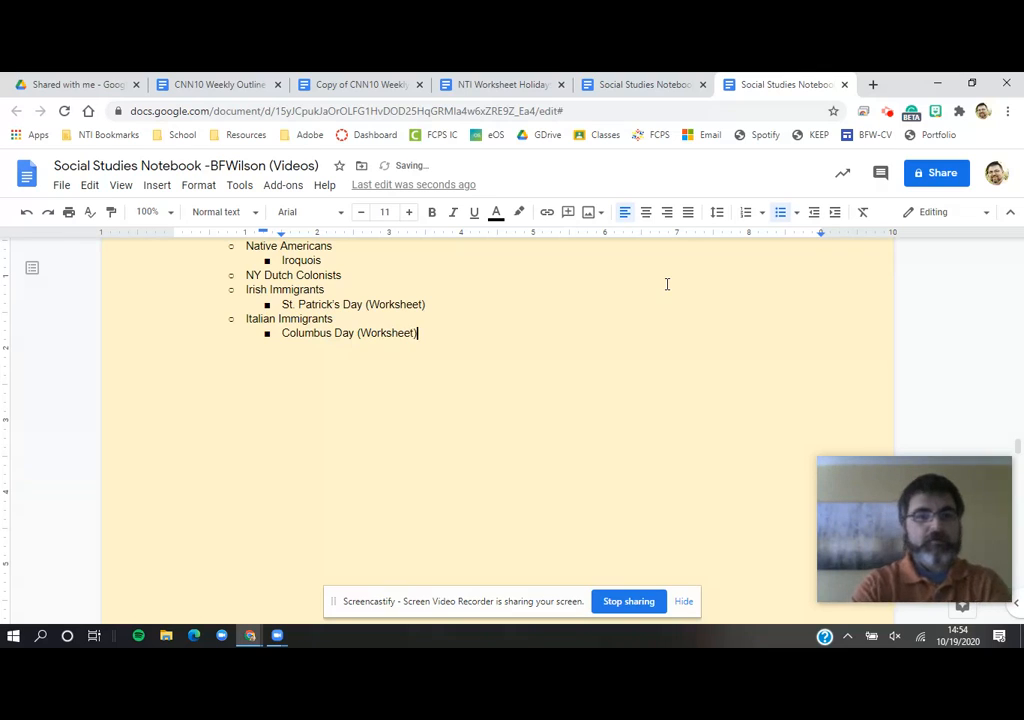
Add a bullet reading "Mexican Americans" at the same list level as Italian Immigrants
key("Return")
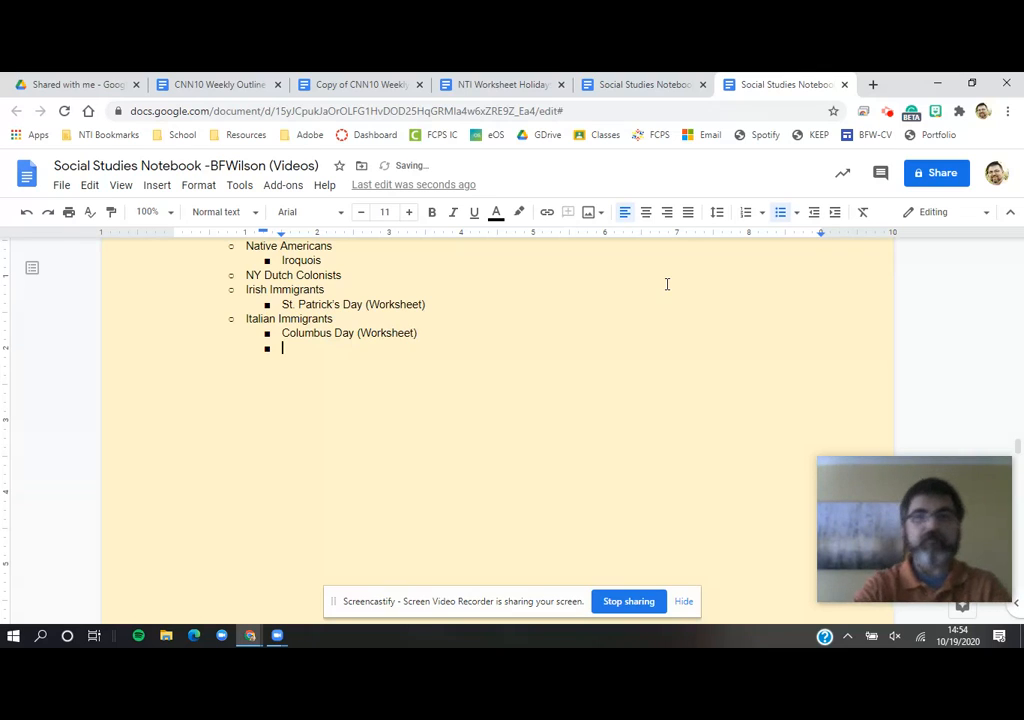
left_click(815, 213)
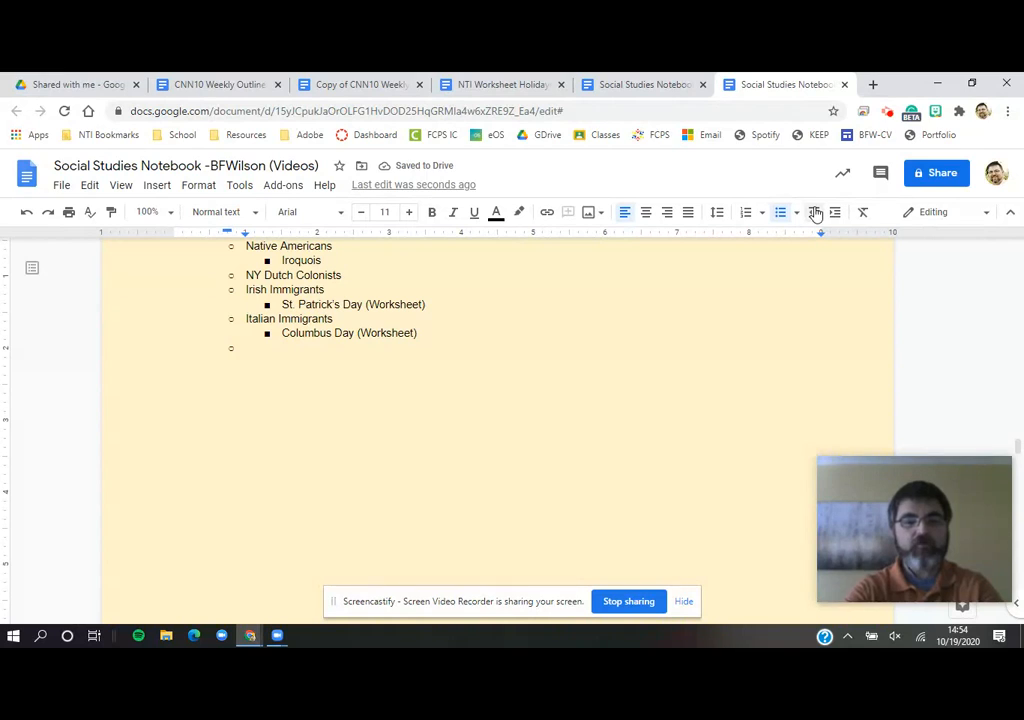
type("Mexican")
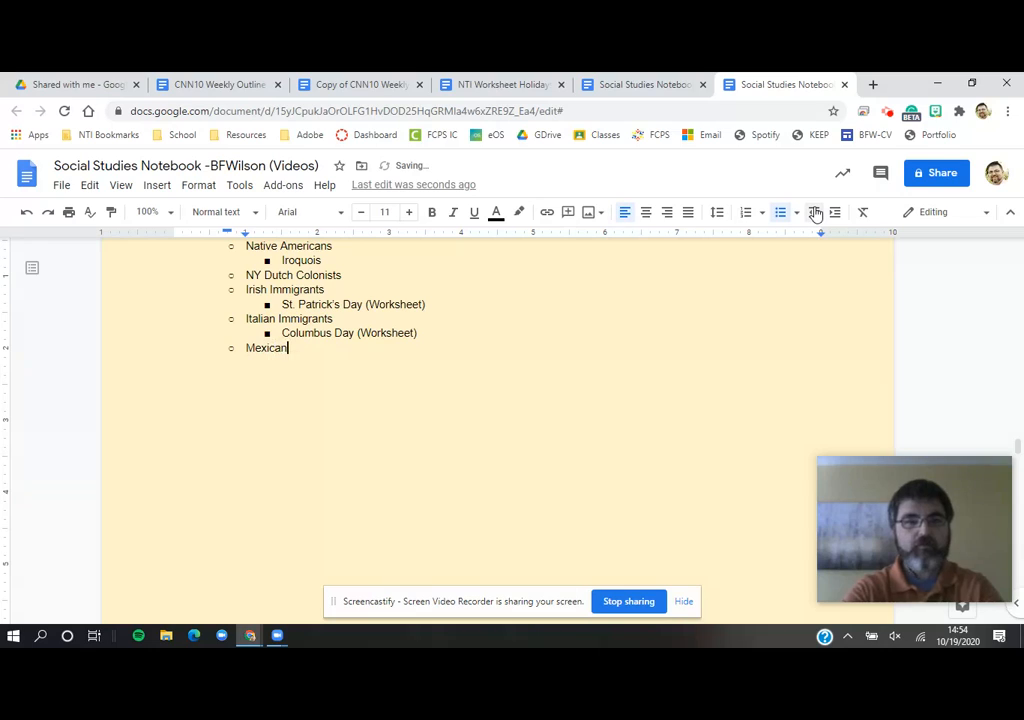
type(" Am")
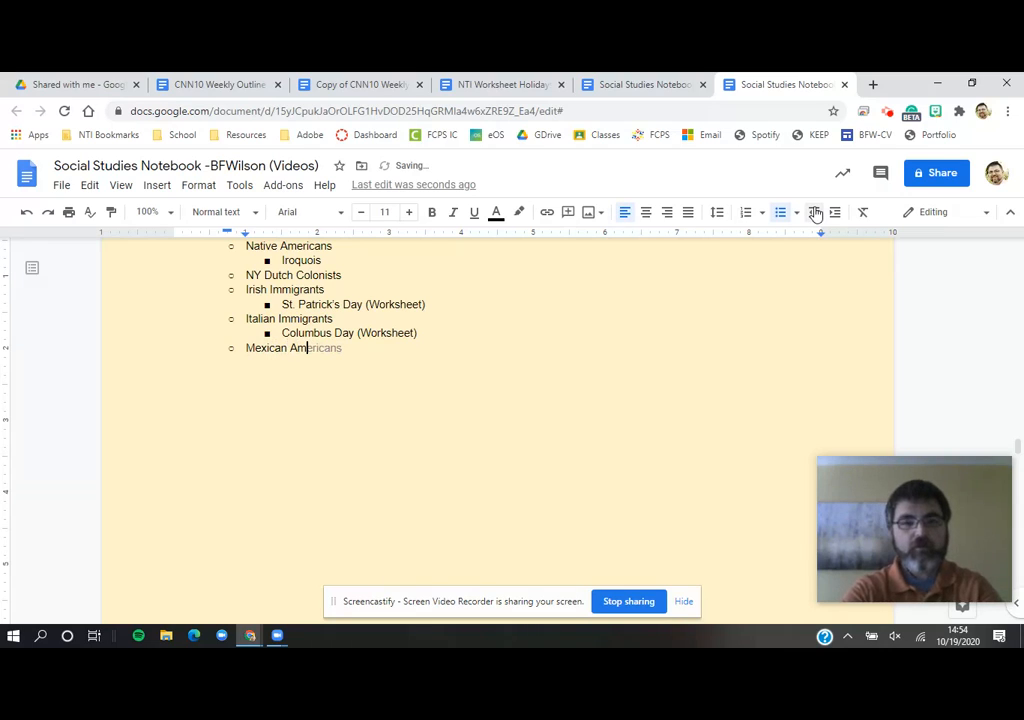
key("Tab")
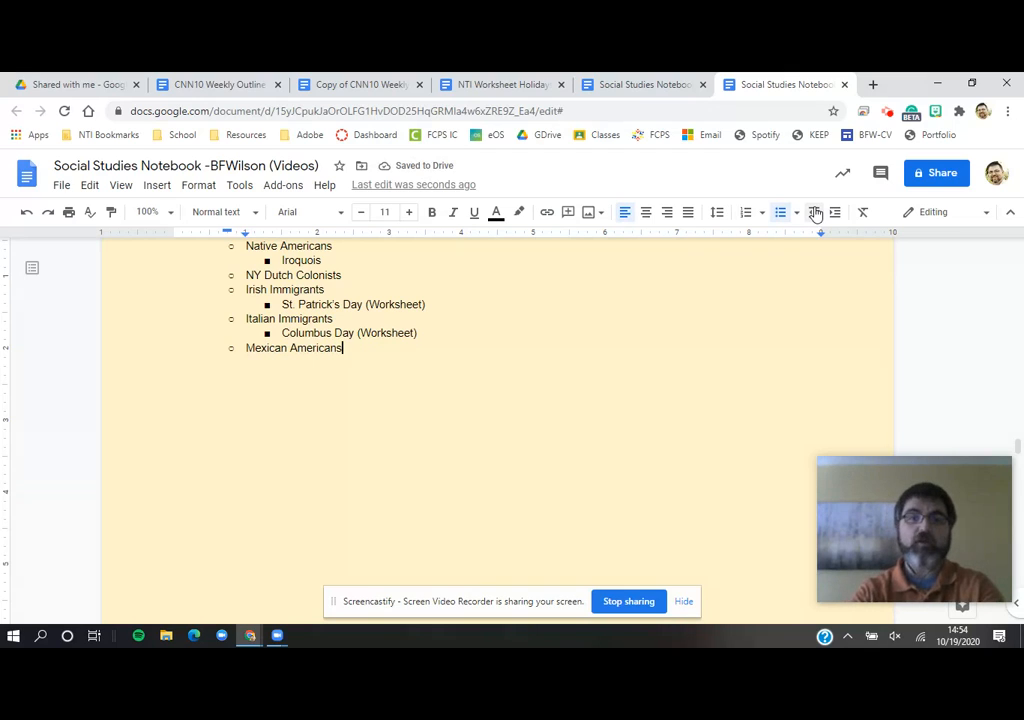
Add an indented sub-bullet reading "Cinco de Mayo (worksheet)" beneath the Mexican Americans bullet
key("Return")
key("Tab")
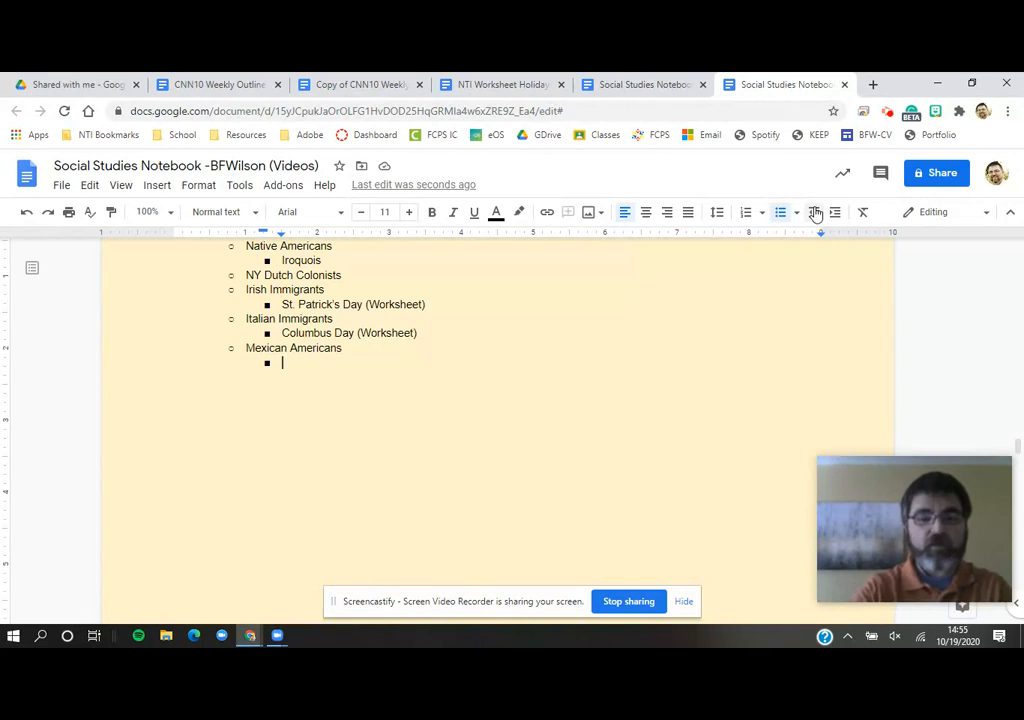
type("C")
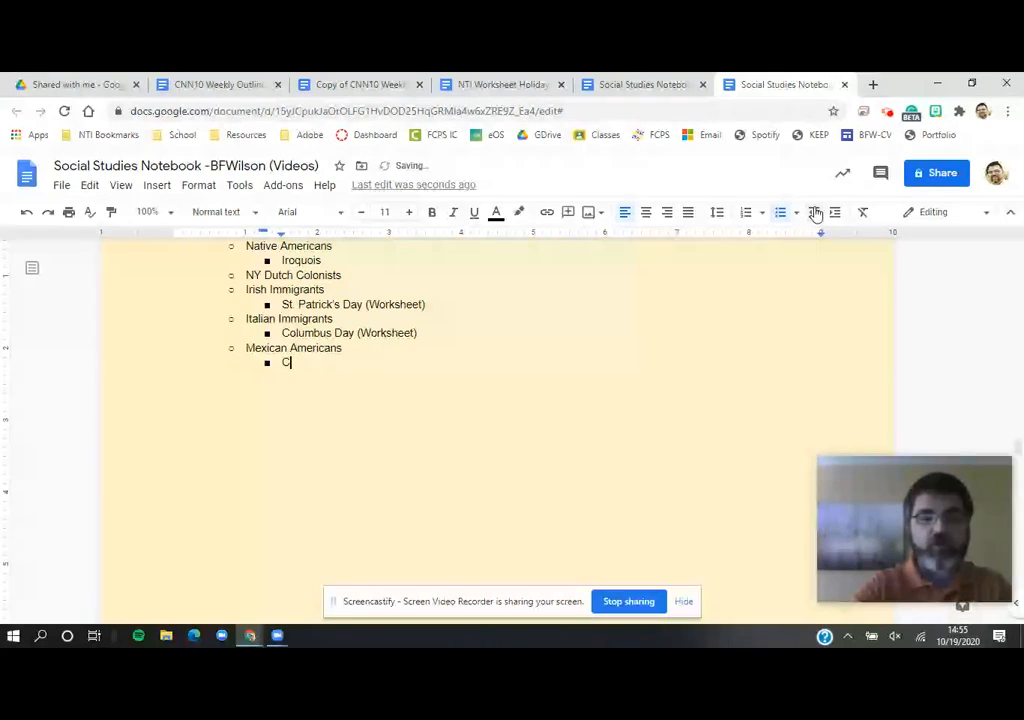
type("inco d")
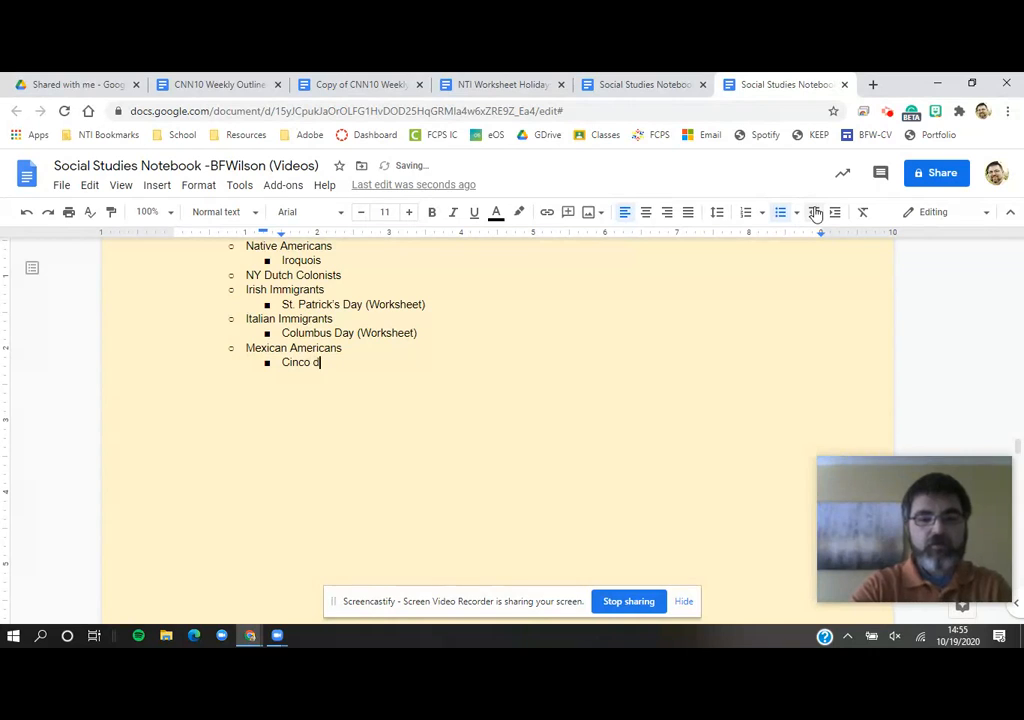
type("e MAyo")
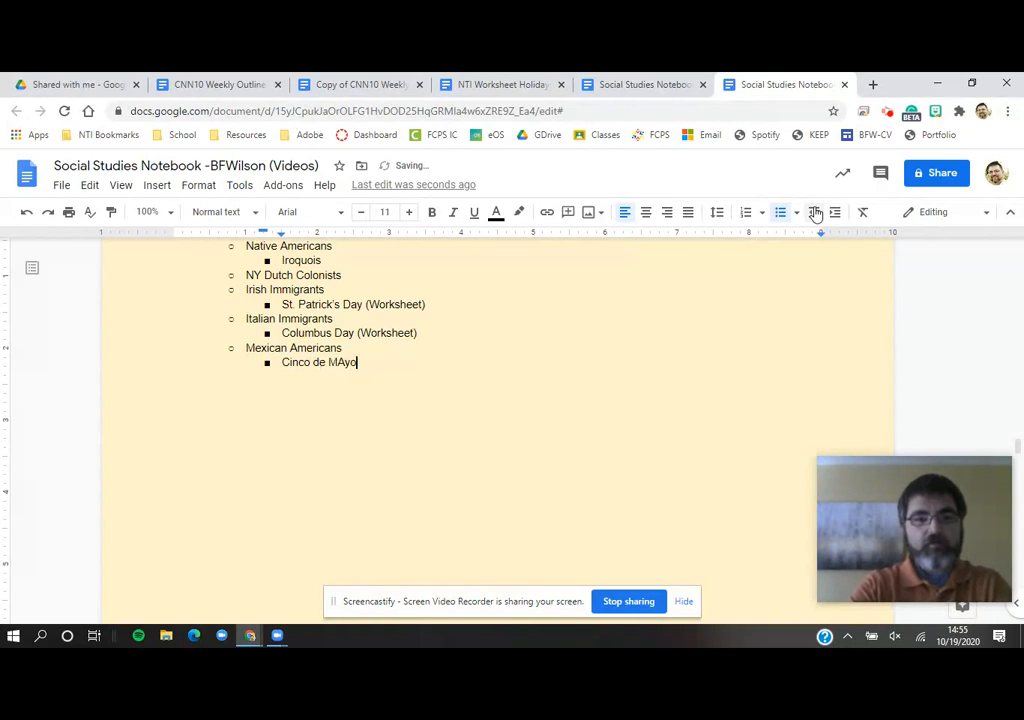
key("BackSpace")
key("BackSpace")
key("BackSpace")
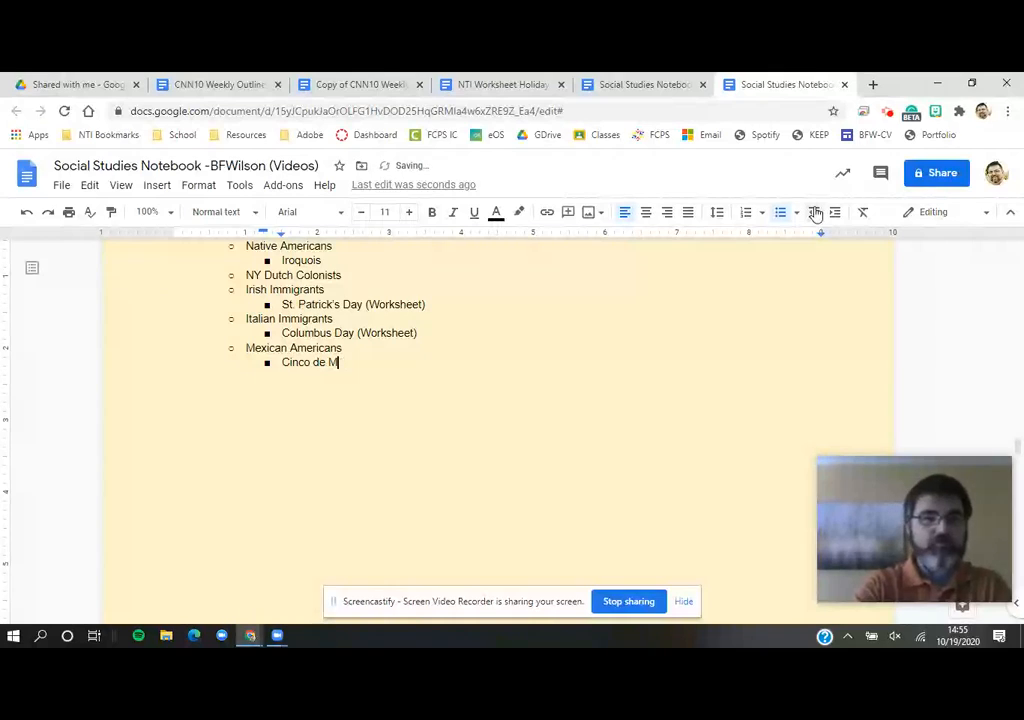
type("ayo (")
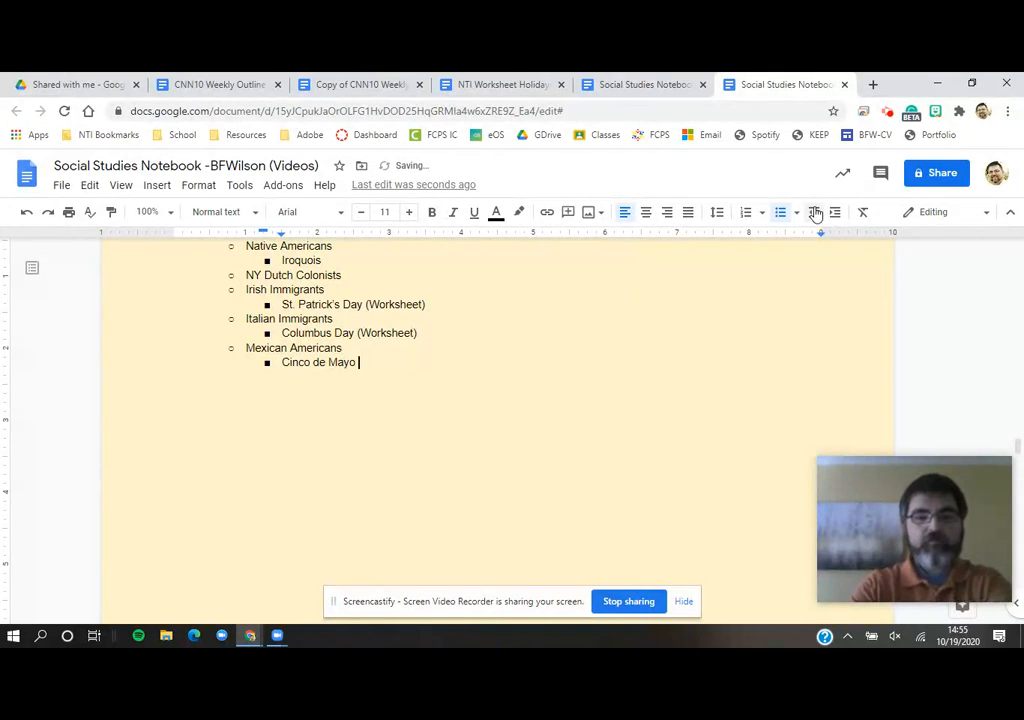
type("wo")
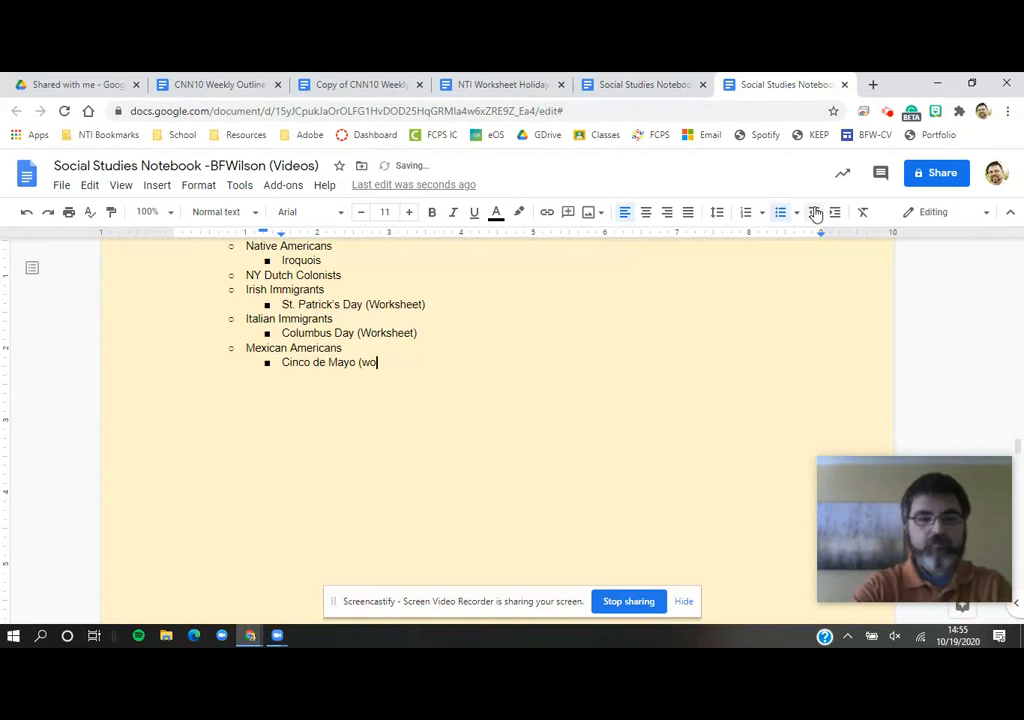
type("rksheet")
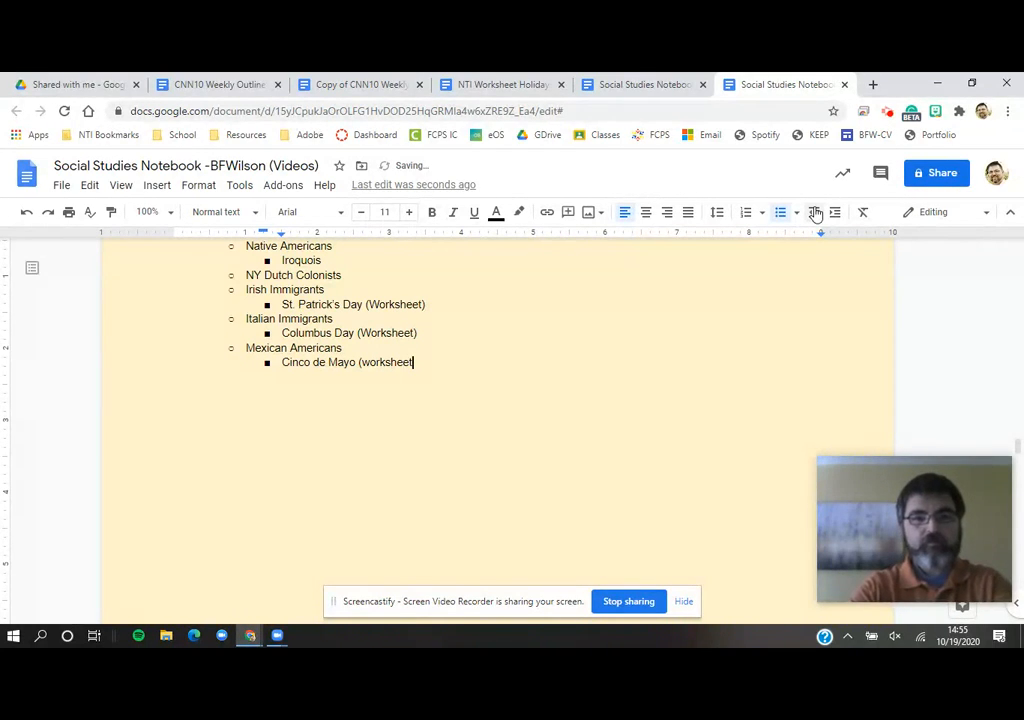
type(")")
Capitalize the first letter of "worksheet" in the Cinco de Mayo sub-bullet
key("Left")
key("Left")
key("Left")
key("Left")
key("Left")
key("Left")
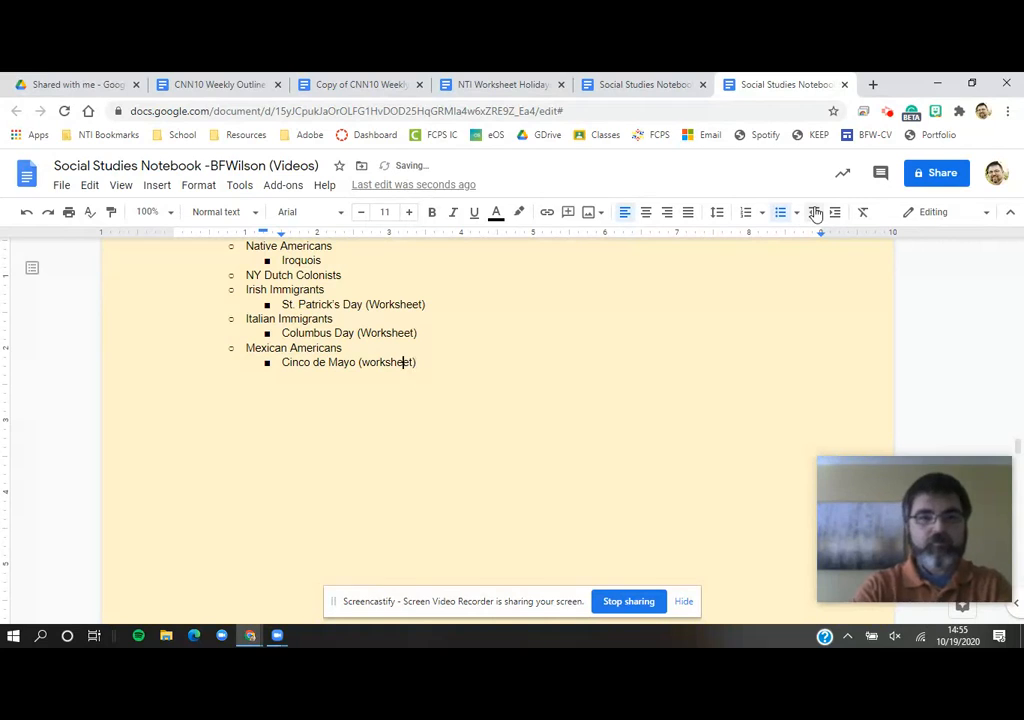
key("BackSpace")
type("W")
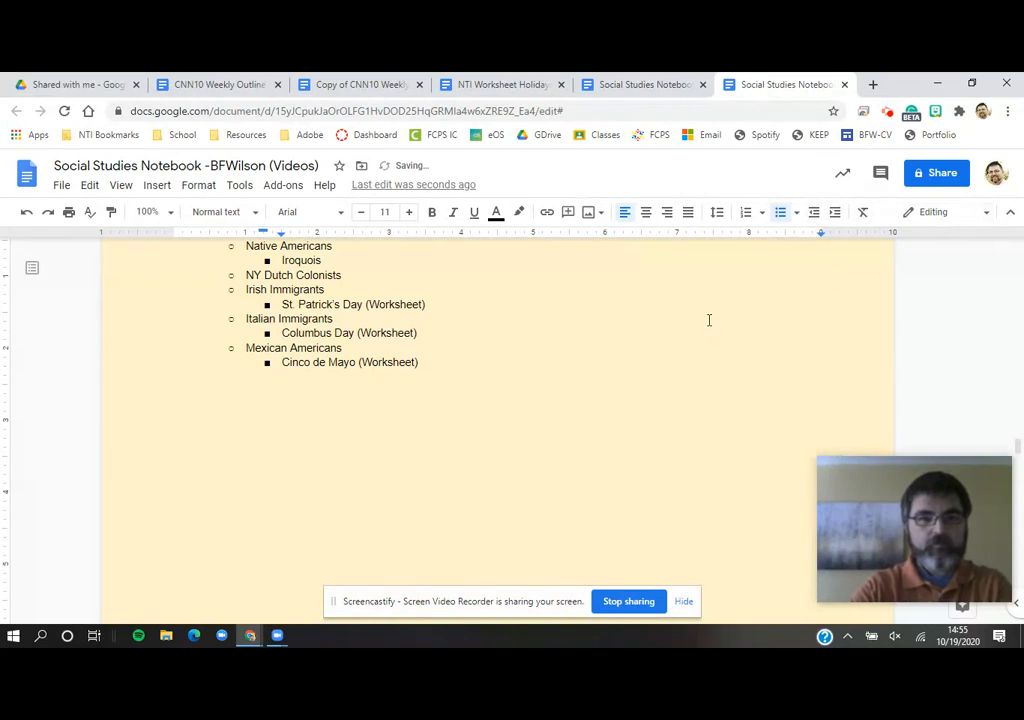
Add a bullet reading "African-Americans and Former Slaves" below the Cinco de Mayo sub-bullet, at the same list level as Mexican Americans
left_click(455, 372)
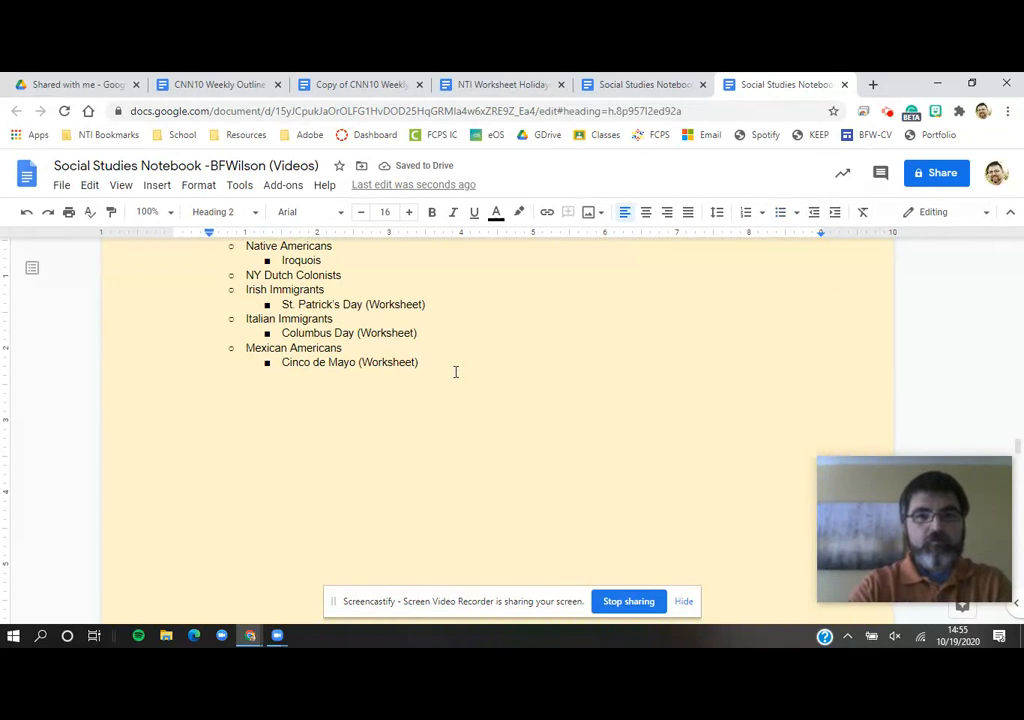
left_click(431, 360)
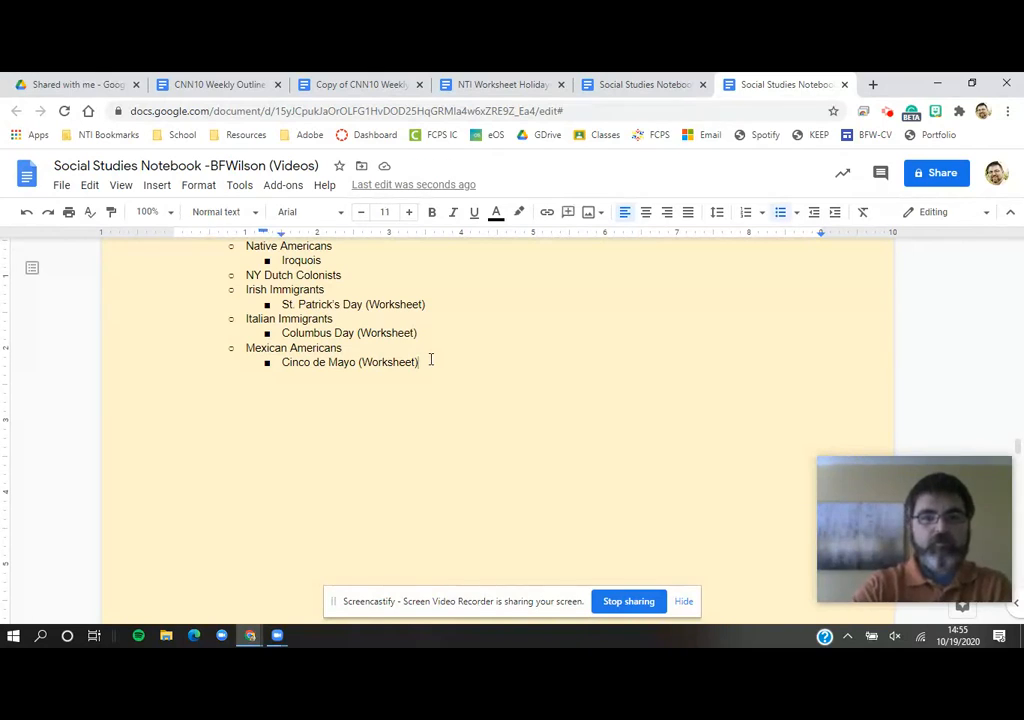
key("Return")
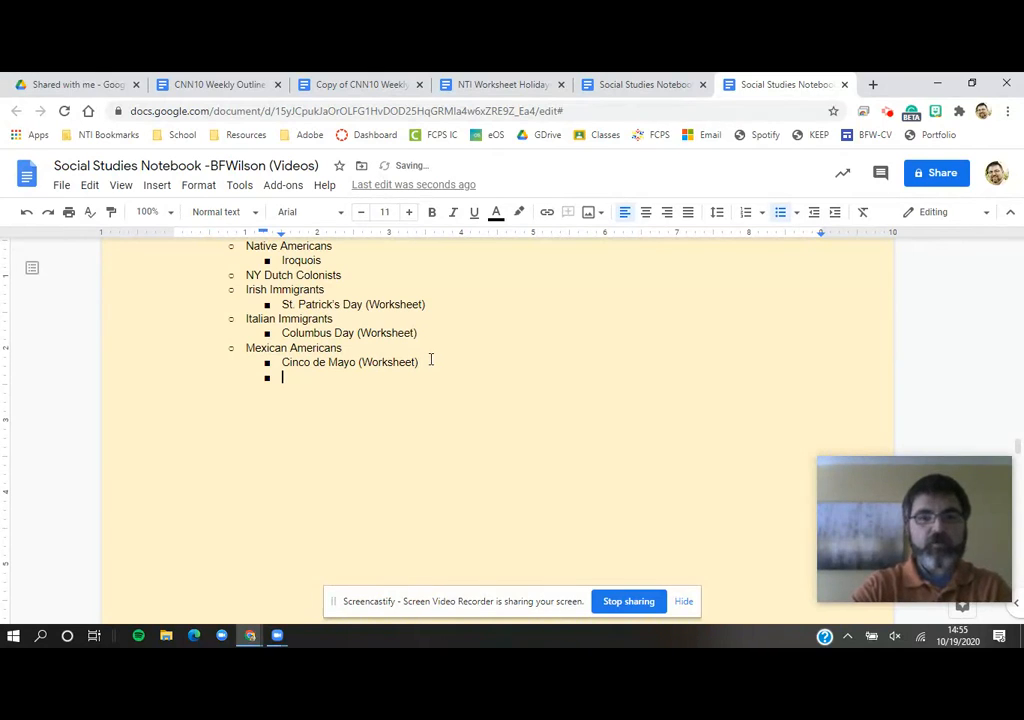
left_click(815, 213)
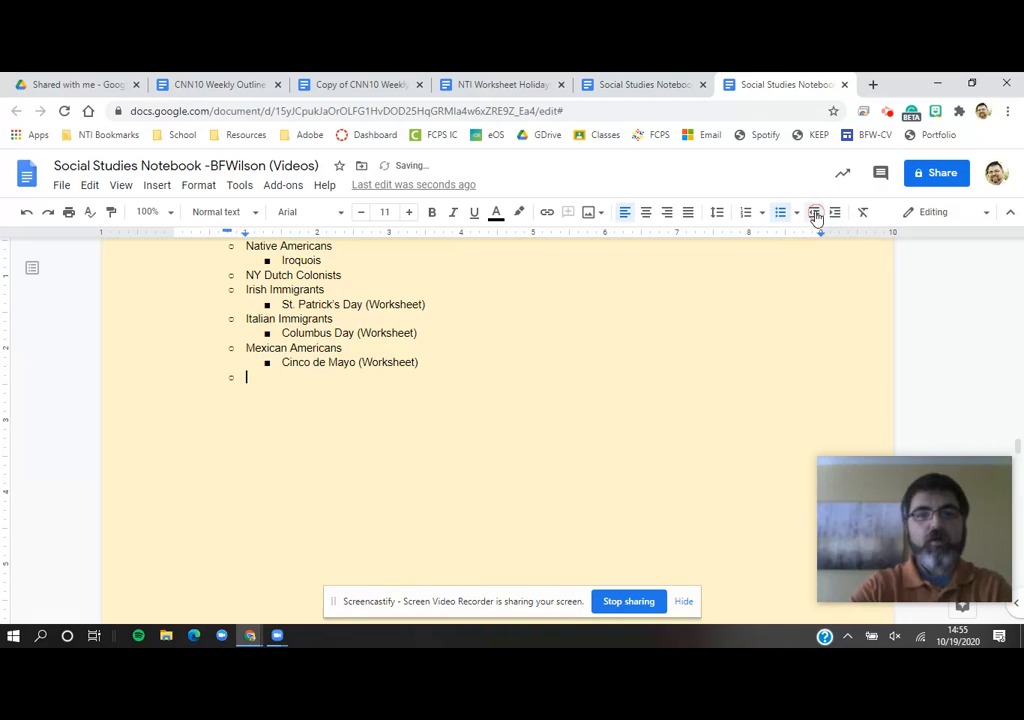
type("African-")
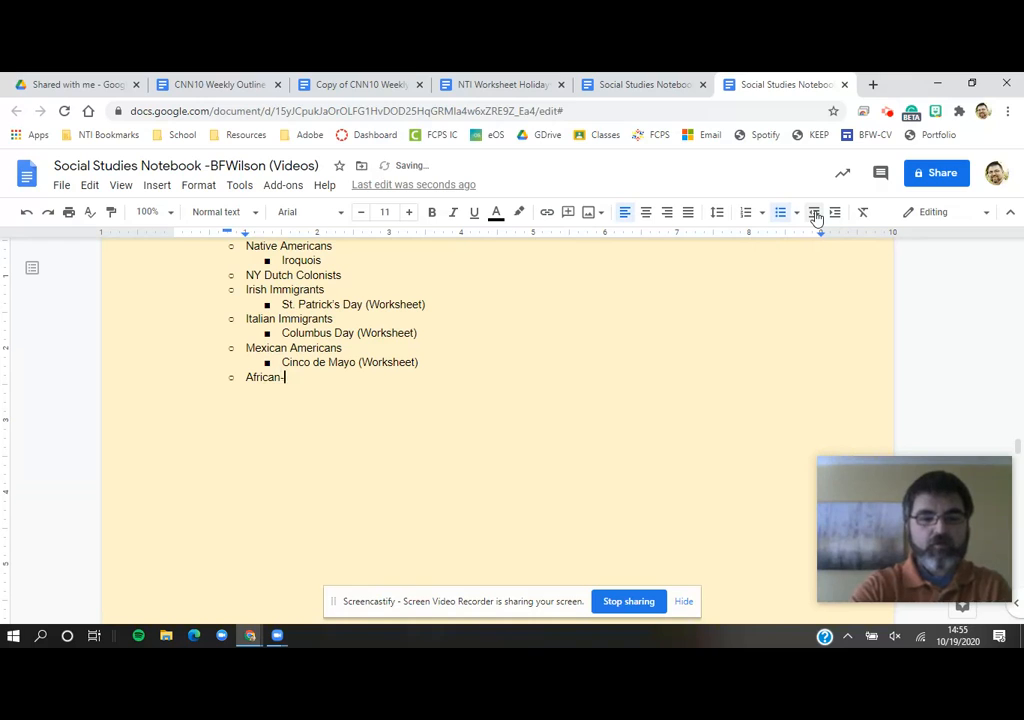
type("Americ")
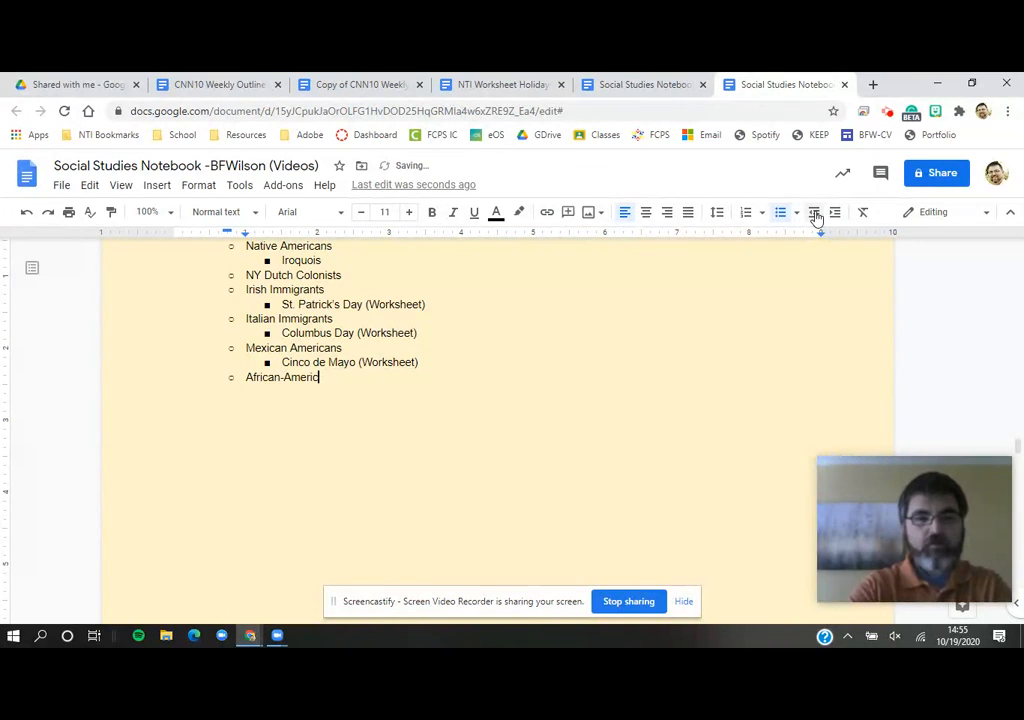
type("ans and ")
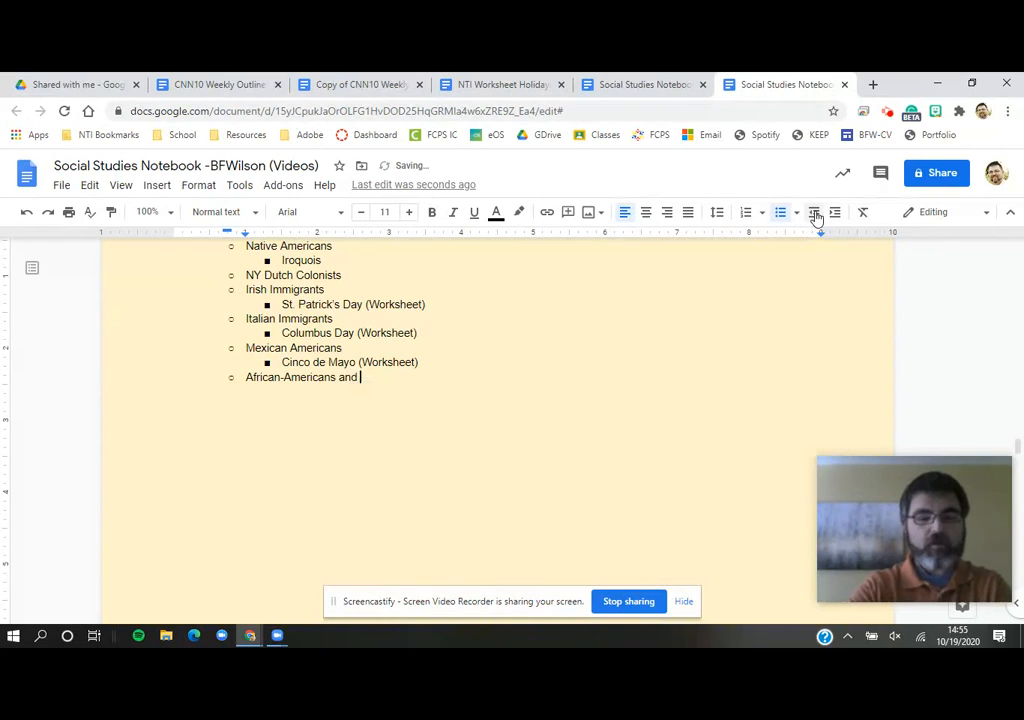
type("Fo")
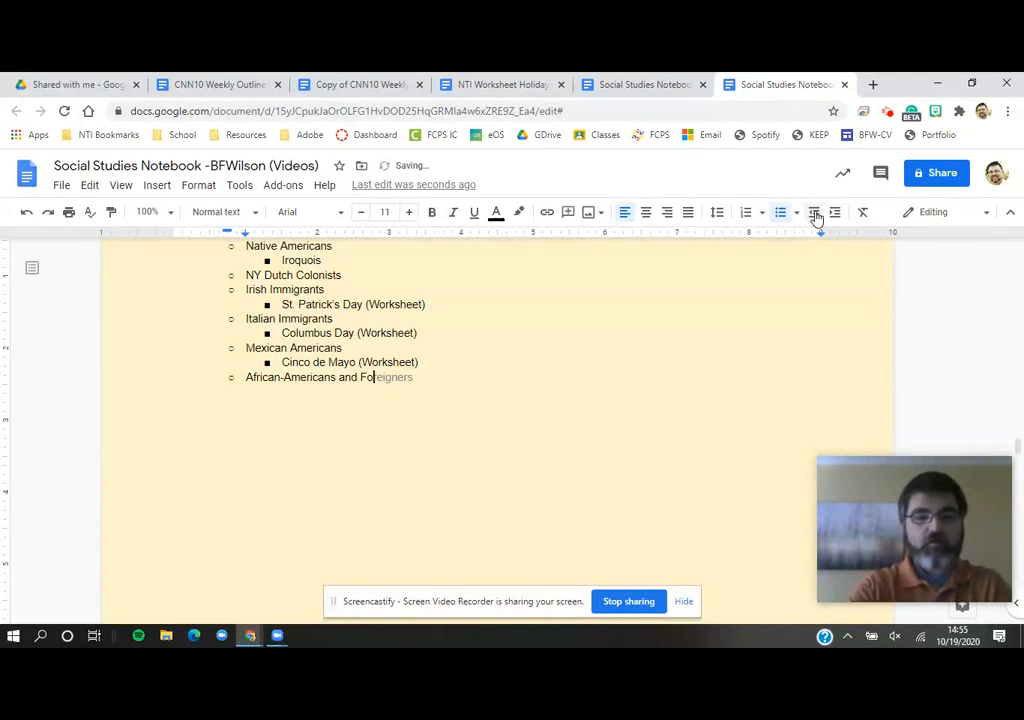
type("rmer Slaves")
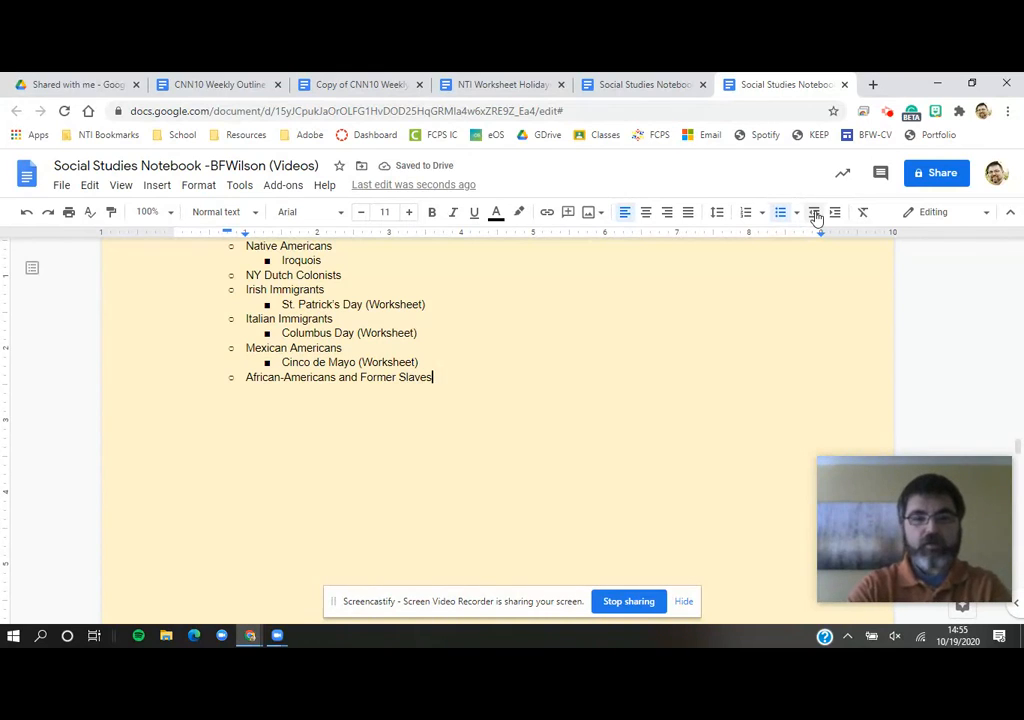
Add an indented sub-bullet reading "Emancipation Day (Worksheet)" beneath the African-Americans and Former Slaves bullet
key("Return")
key("Tab")
type("Ema")
key("Tab")
type("Da")
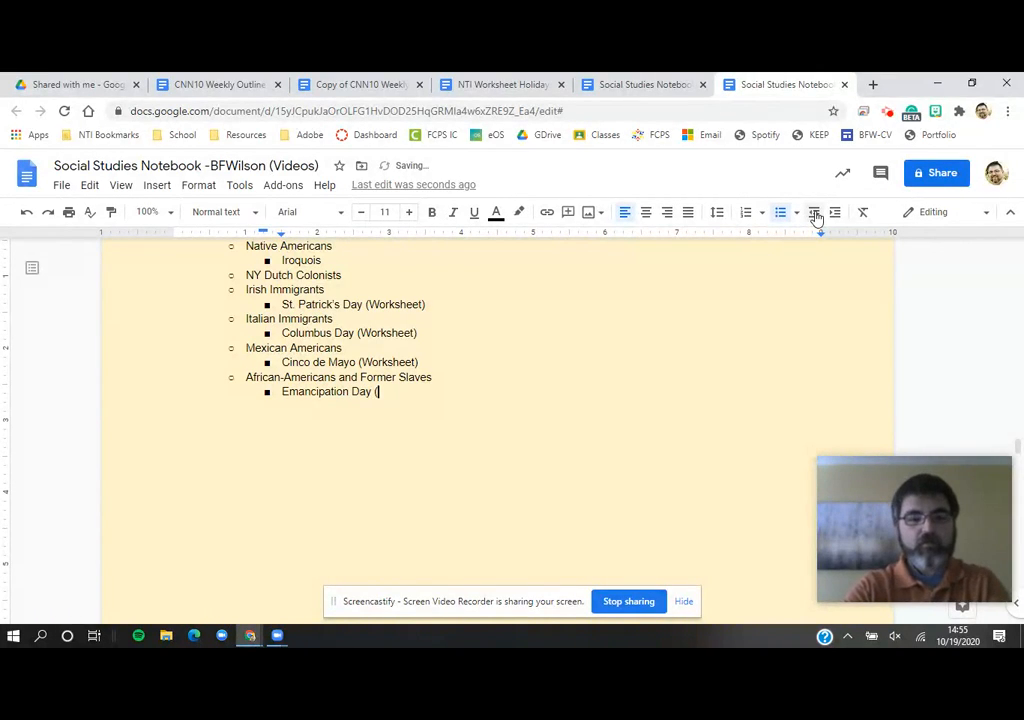
type("y (Worksheet")
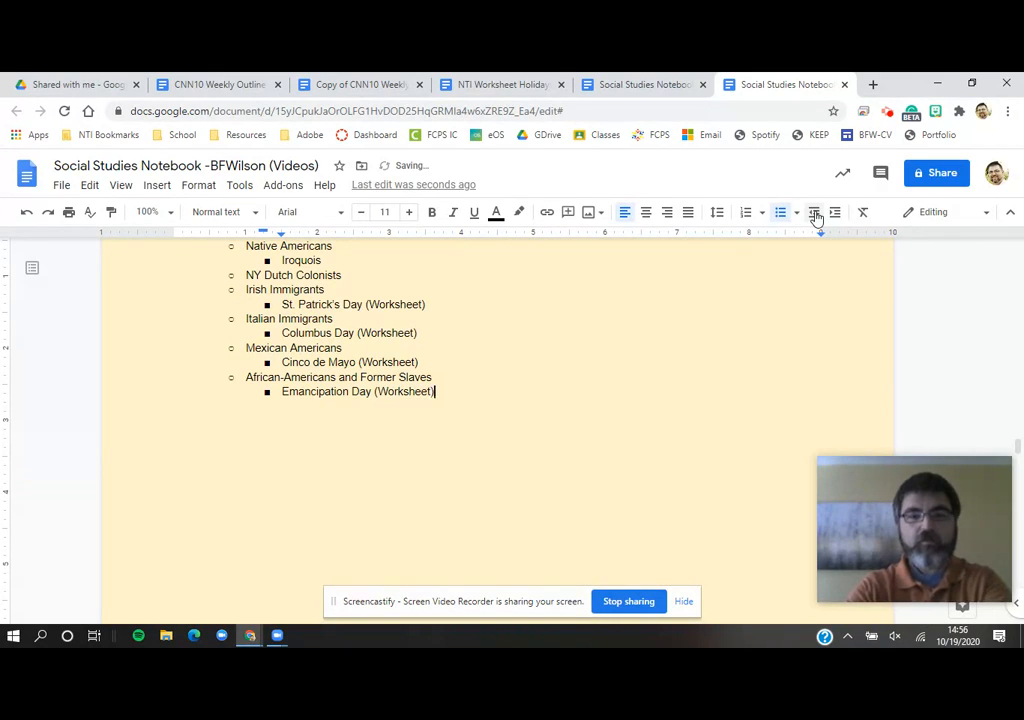
Add a sub-bullet reading "Juneteenth (Worksheet)" beneath Emancipation Day, with a space before the parenthesis
key("Return")
type("Juneteenth")
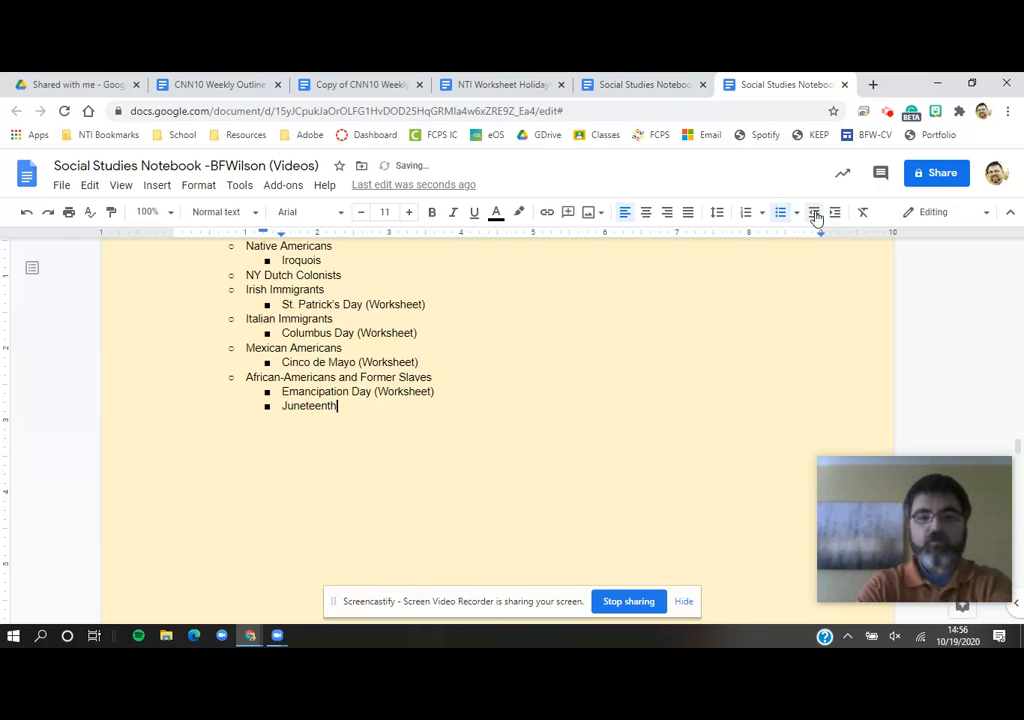
type("e(Worksheet")
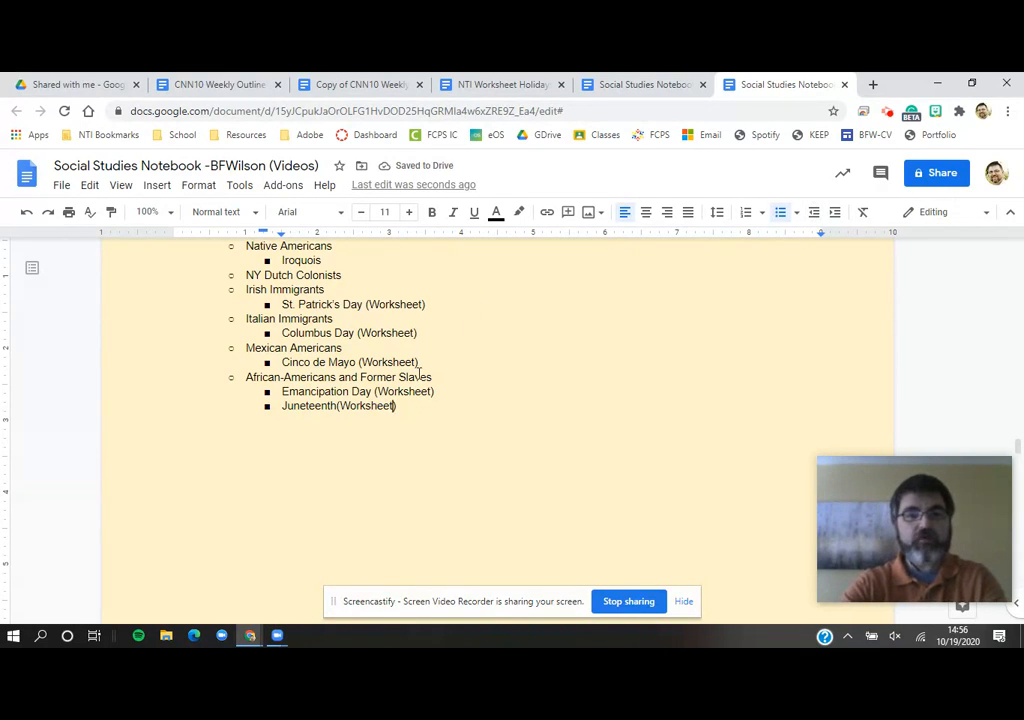
left_click(336, 407)
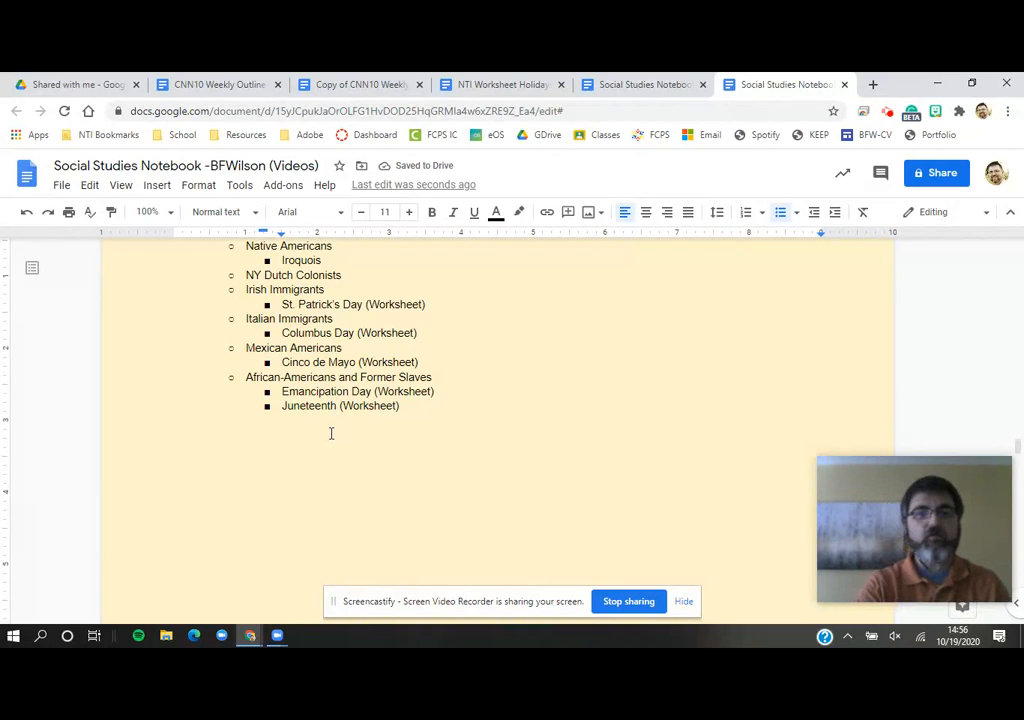
Link the word "Worksheet" beside St. Patrick's Day to the suggested "NTI Worksheet Holidays - Eman..." document and check the link's preview
scroll(331, 433, "up", 1)
scroll(331, 433, "down", 1)
scroll(331, 433, "up", 1)
scroll(331, 433, "up", 1)
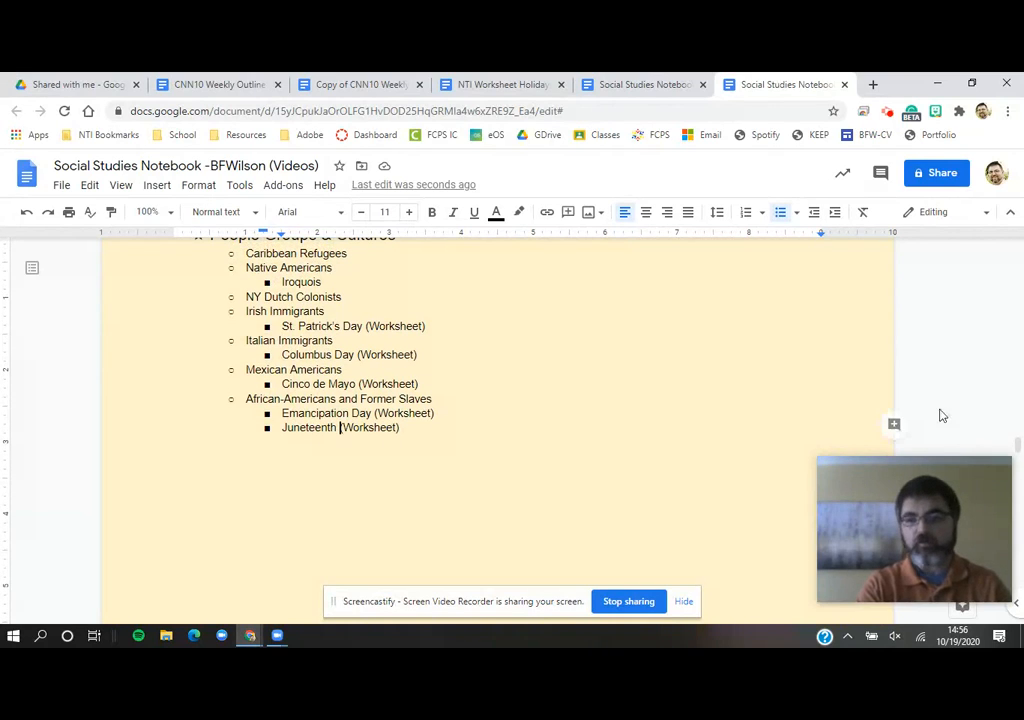
left_click_drag(1018, 445, 1018, 440)
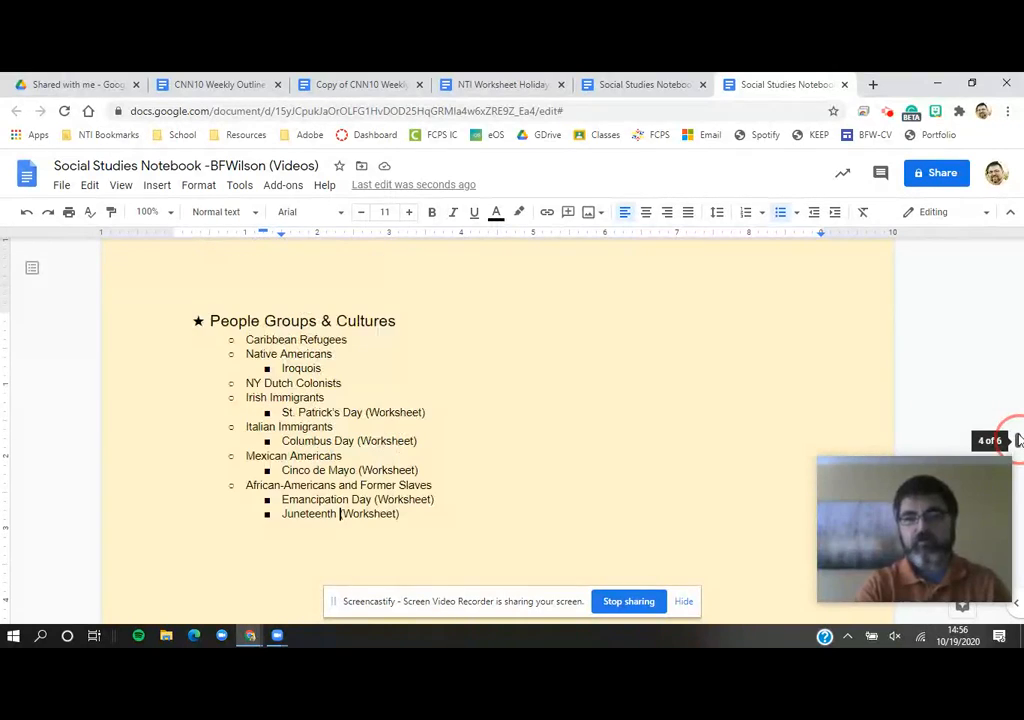
left_click(401, 412)
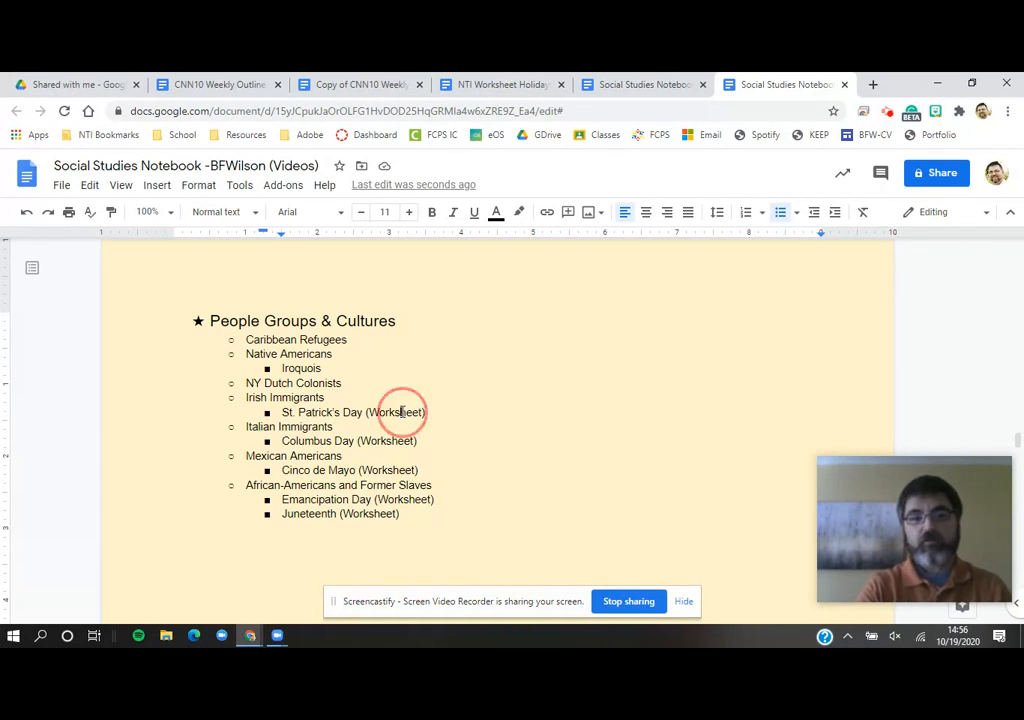
double_click(401, 412)
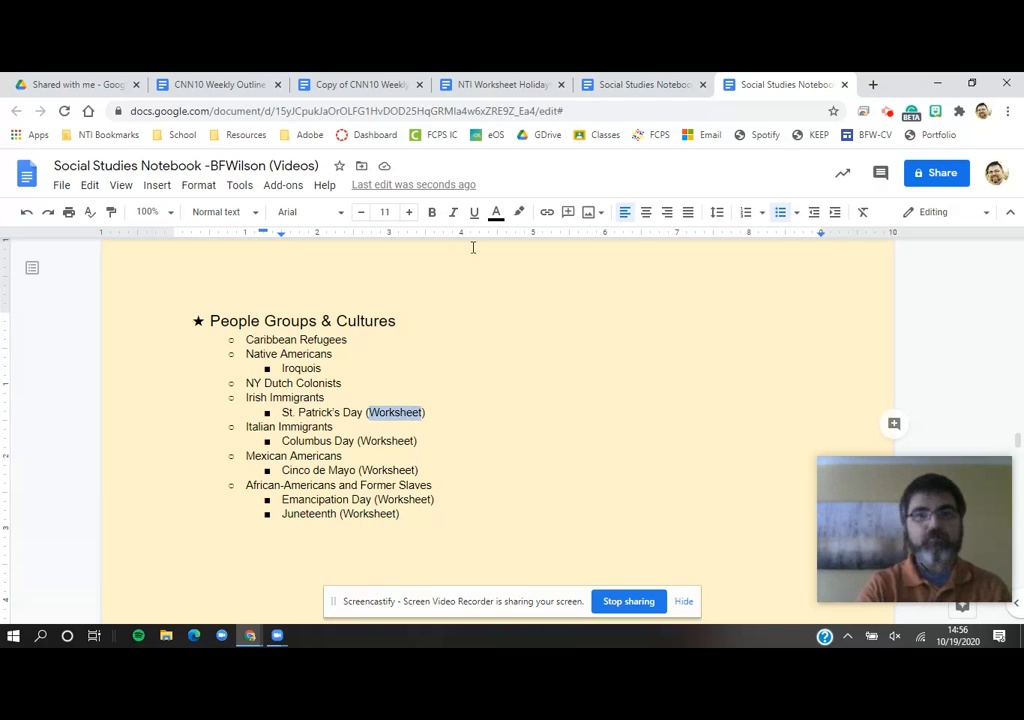
left_click(548, 214)
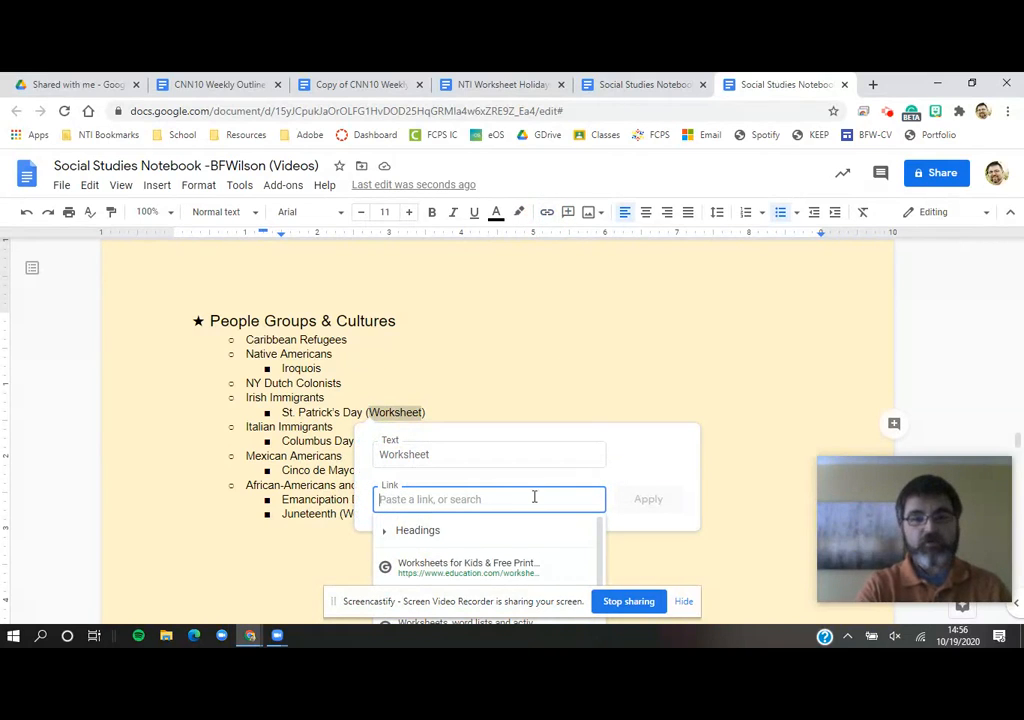
left_click(530, 446)
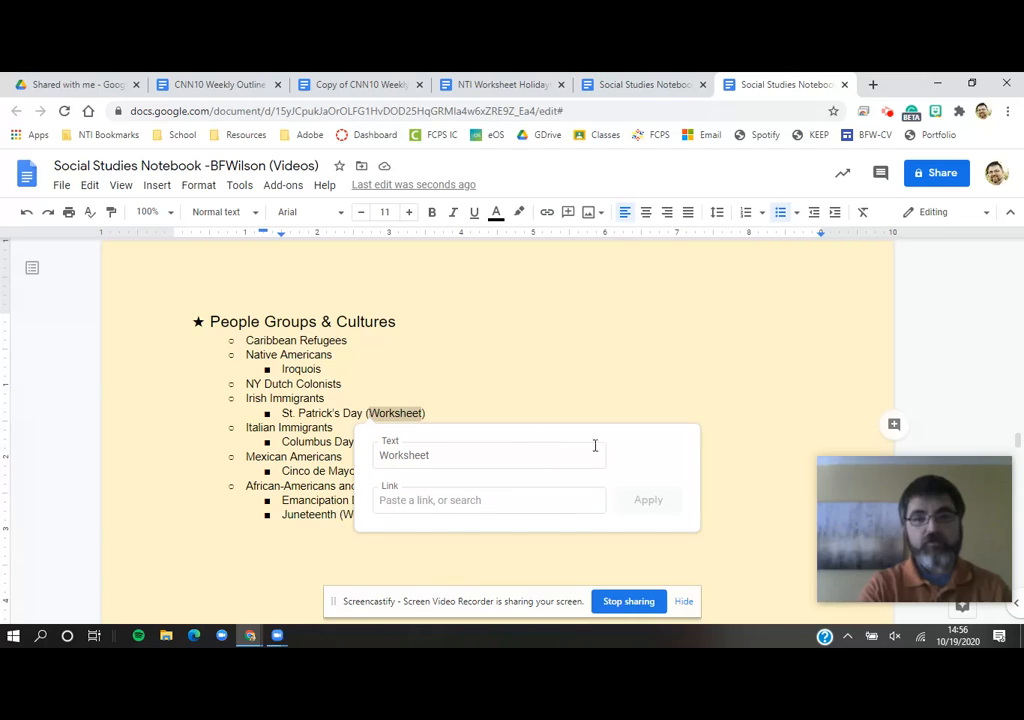
scroll(610, 445, "down", 2)
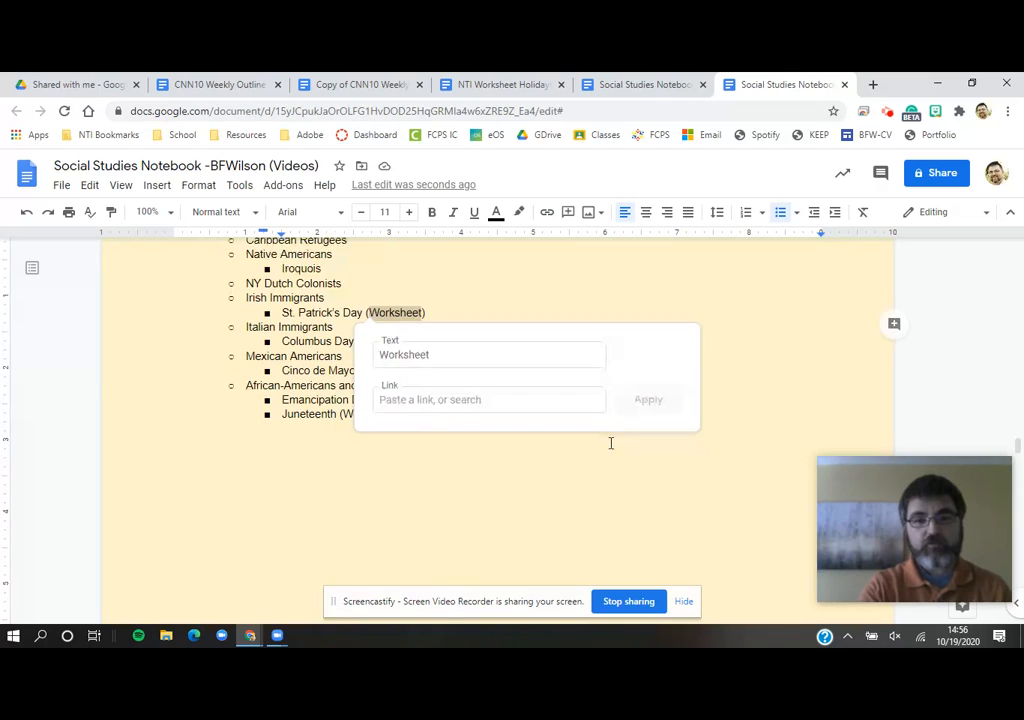
left_click(533, 393)
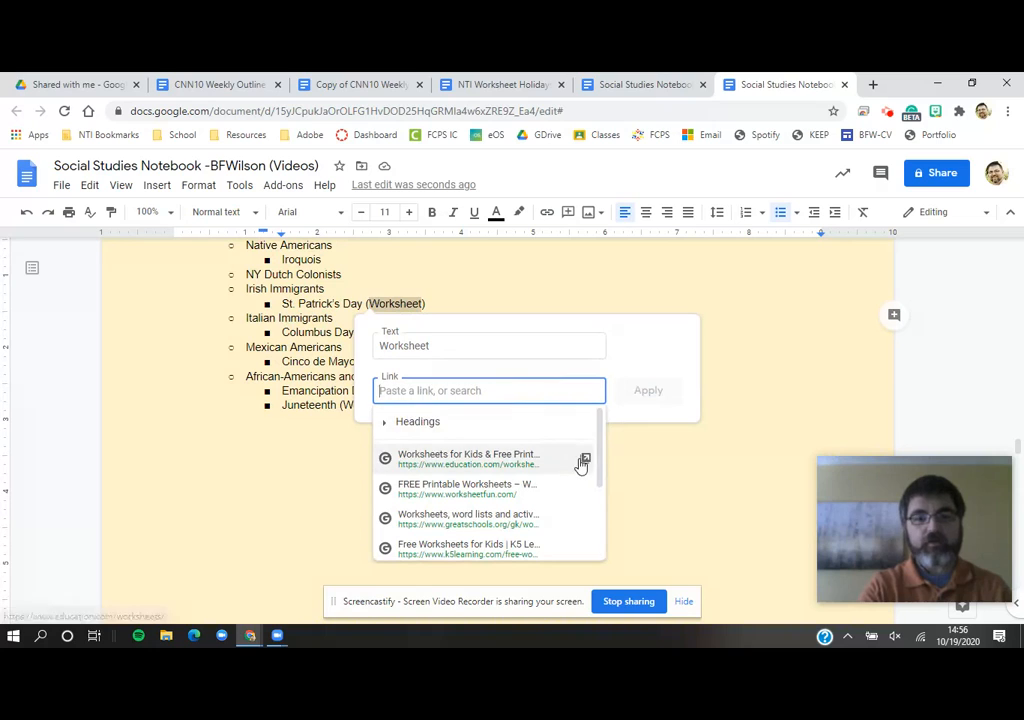
left_click_drag(599, 446, 597, 509)
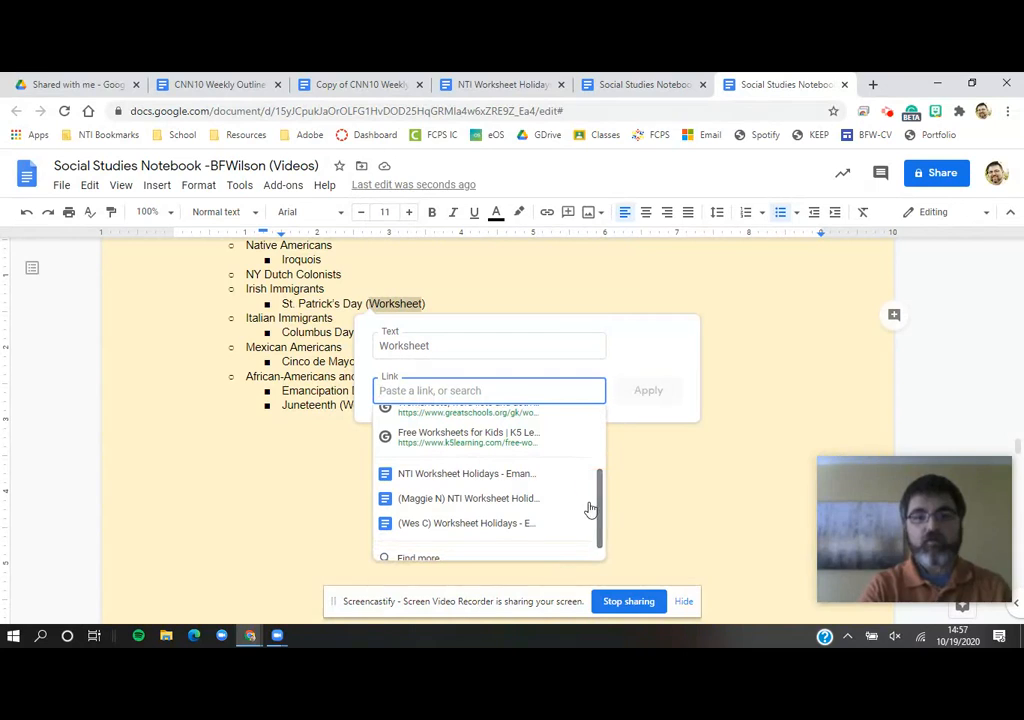
left_click(506, 476)
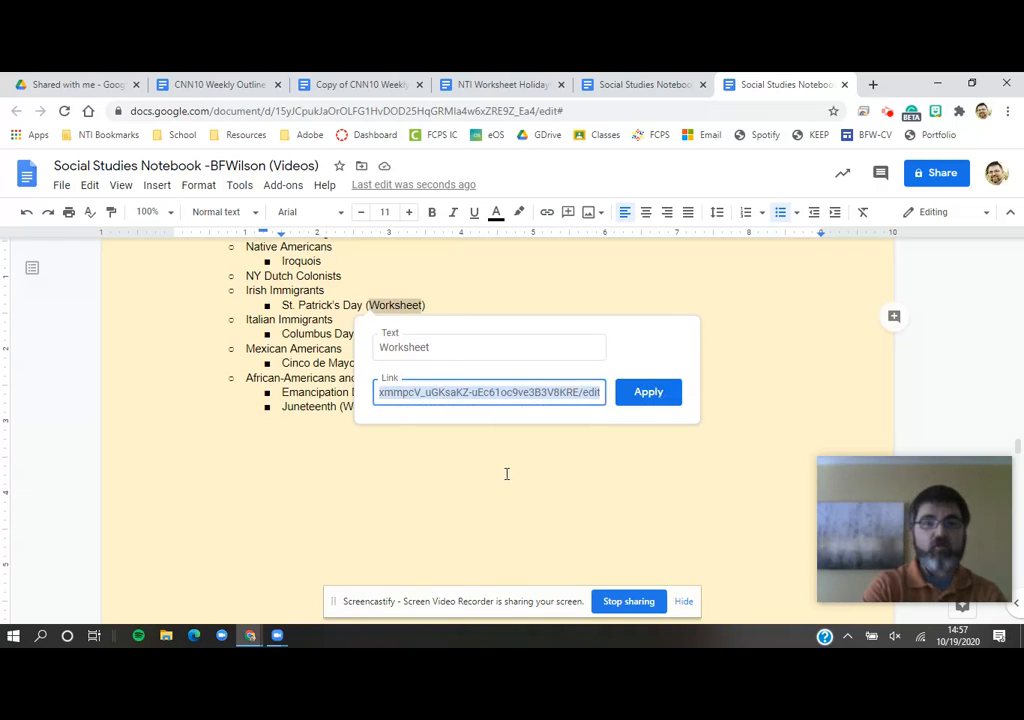
left_click(663, 393)
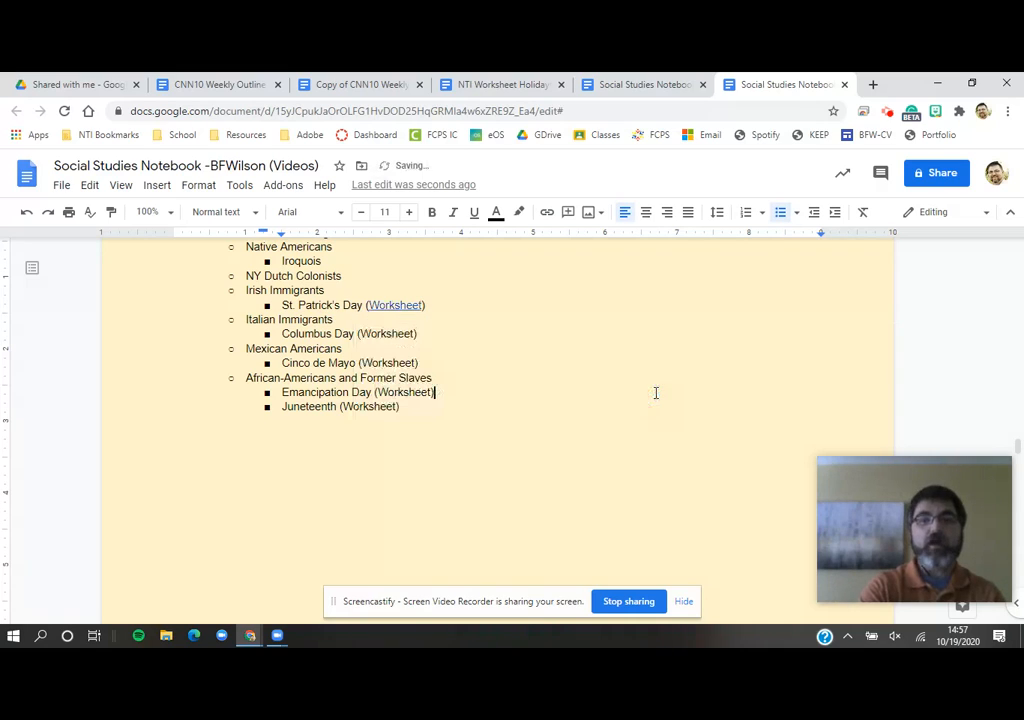
left_click(386, 307)
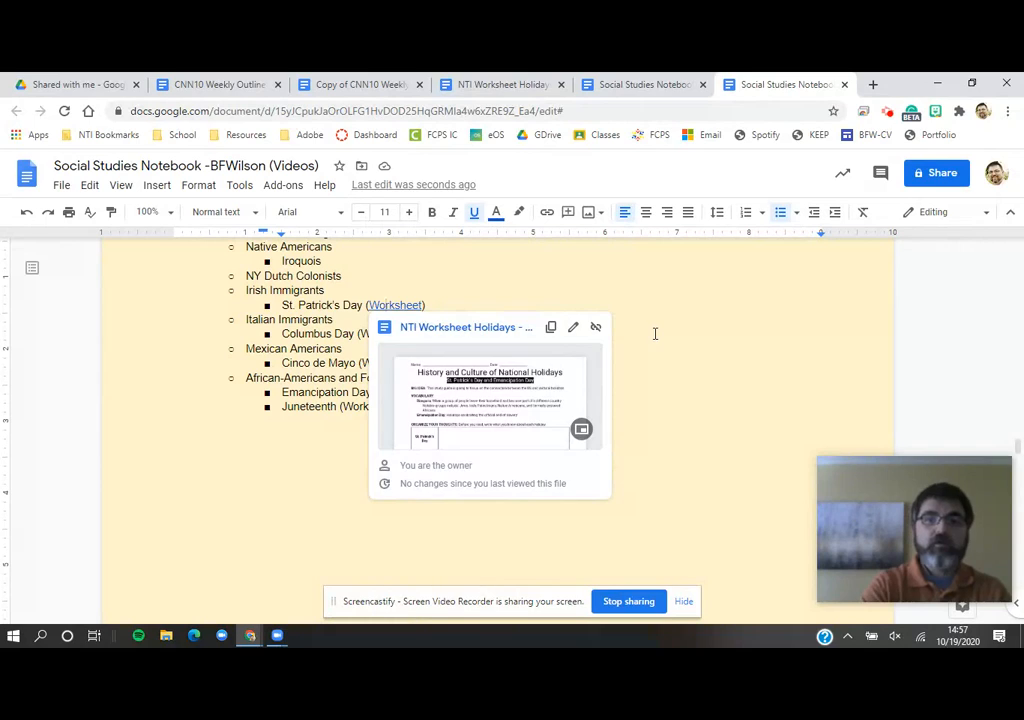
left_click(412, 348)
Link the word "Worksheet" beside Columbus Day to the suggested "NTI Worksheet Holidays - Colum..." document
double_click(387, 332)
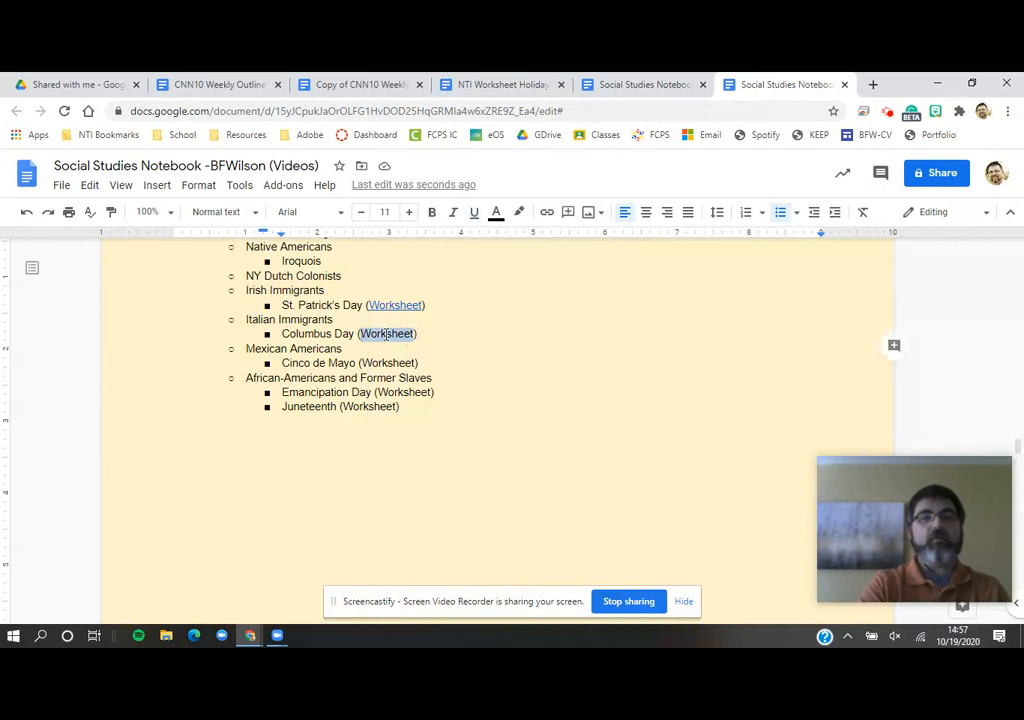
left_click(547, 212)
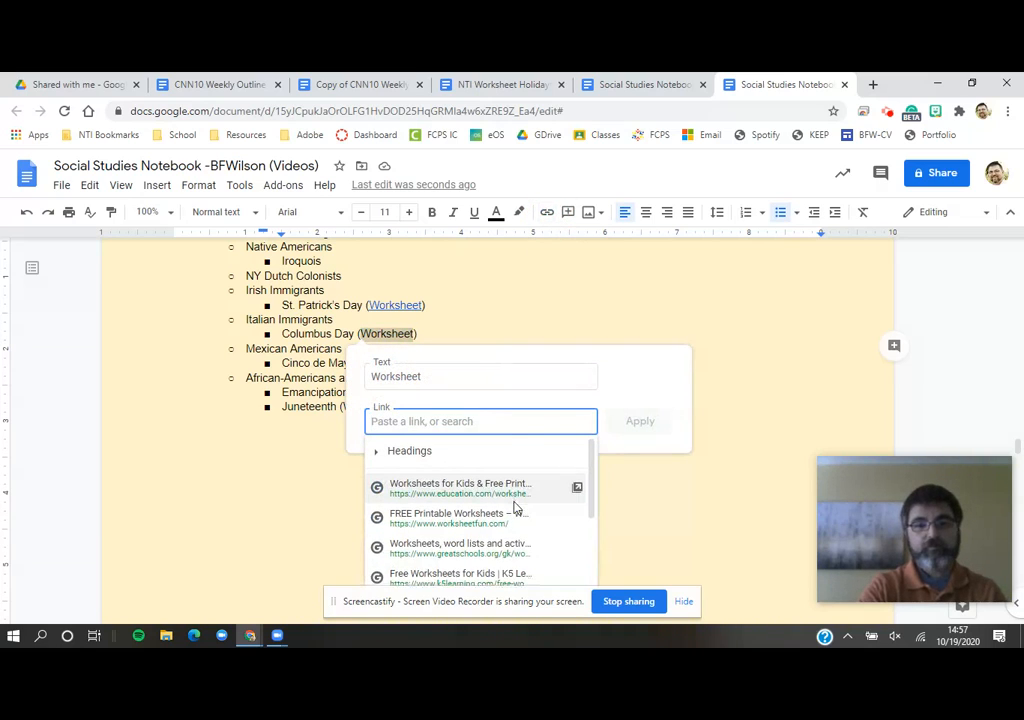
scroll(516, 507, "down", 3)
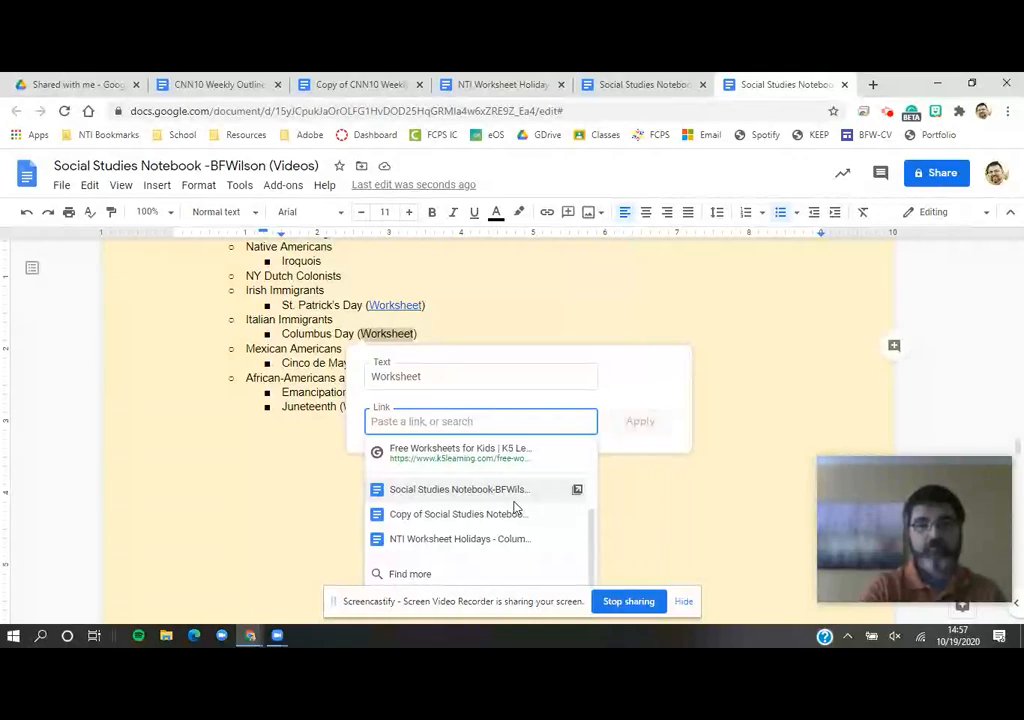
scroll(512, 510, "down", 1)
left_click(498, 494)
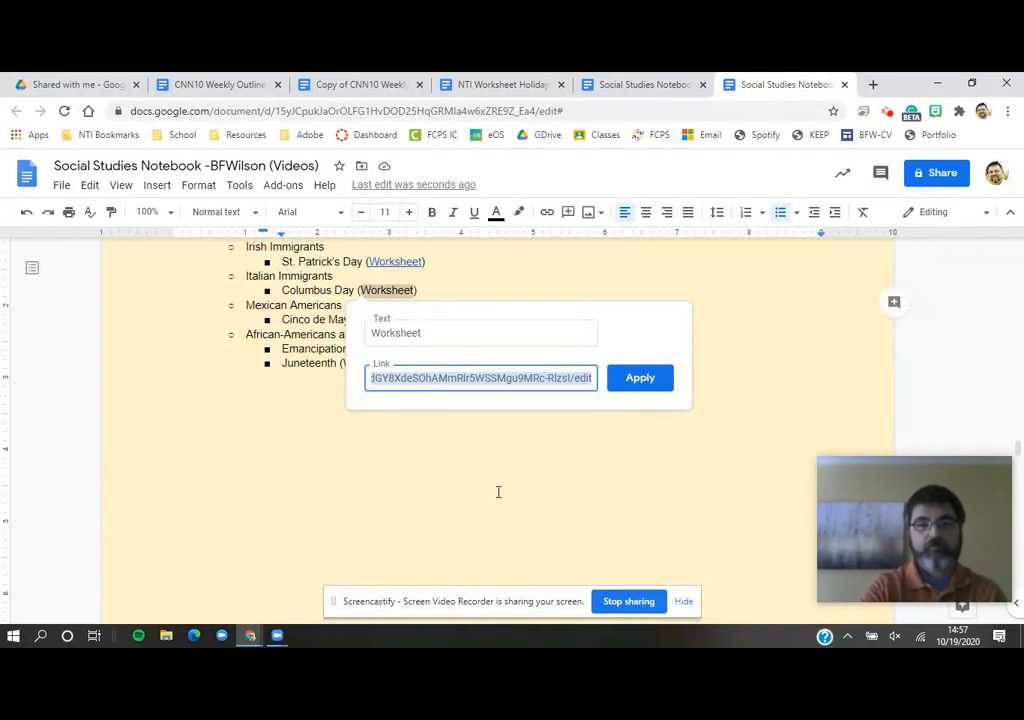
left_click(640, 377)
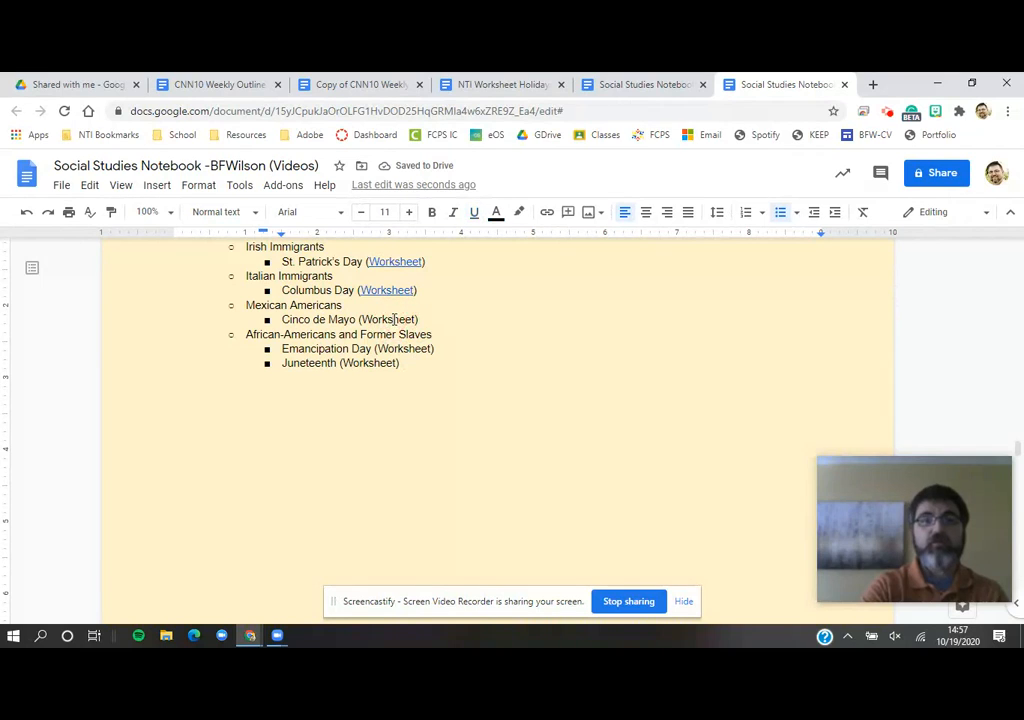
Link the word "Worksheet" beside Cinco de Mayo to the suggested "NTI Worksheet Holidays - Colum..." document
double_click(395, 319)
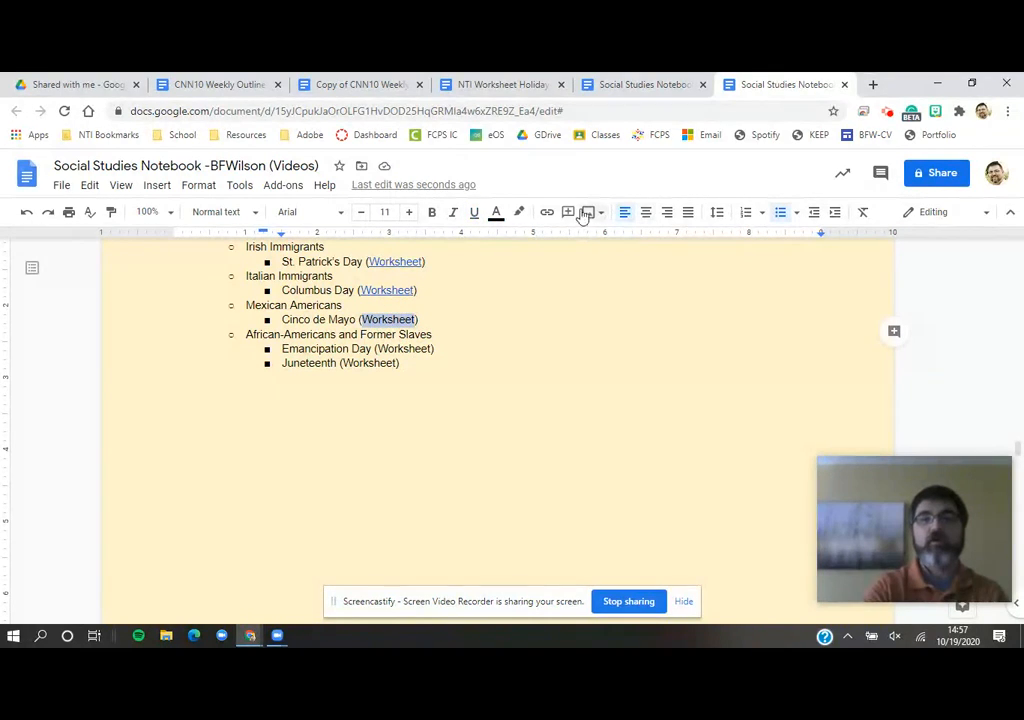
left_click(546, 214)
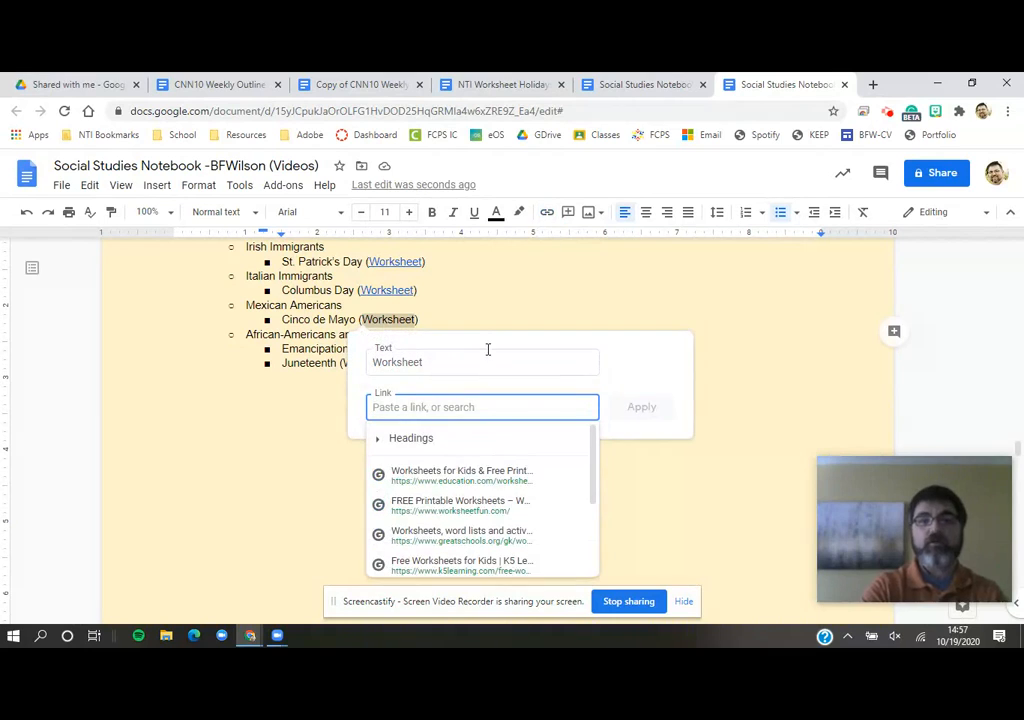
scroll(478, 470, "down", 3)
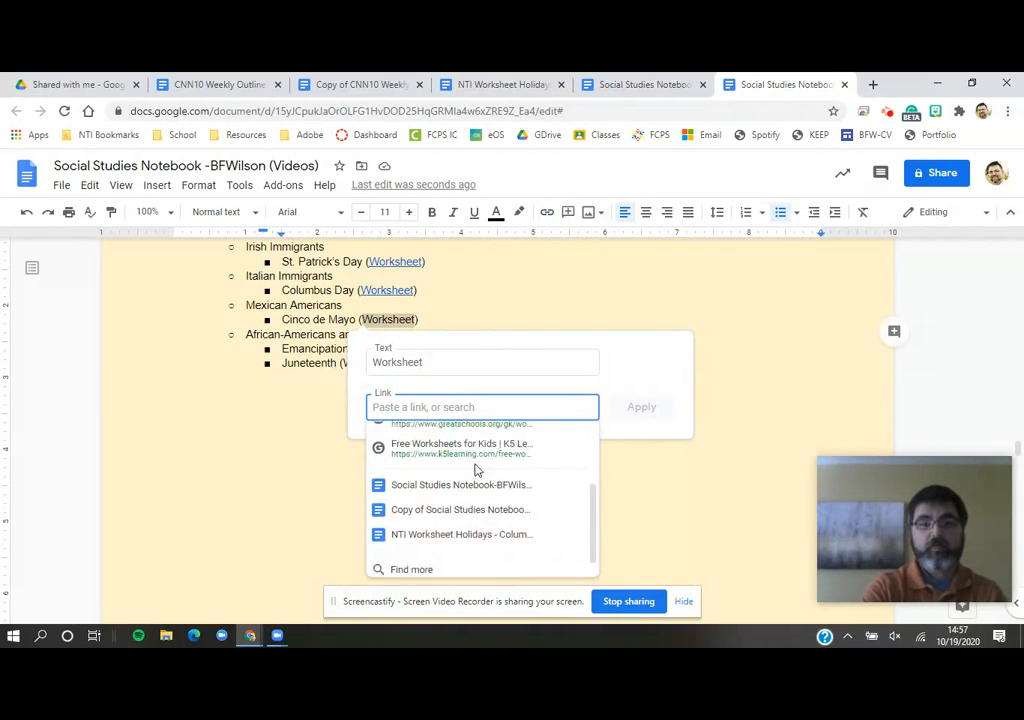
left_click(453, 527)
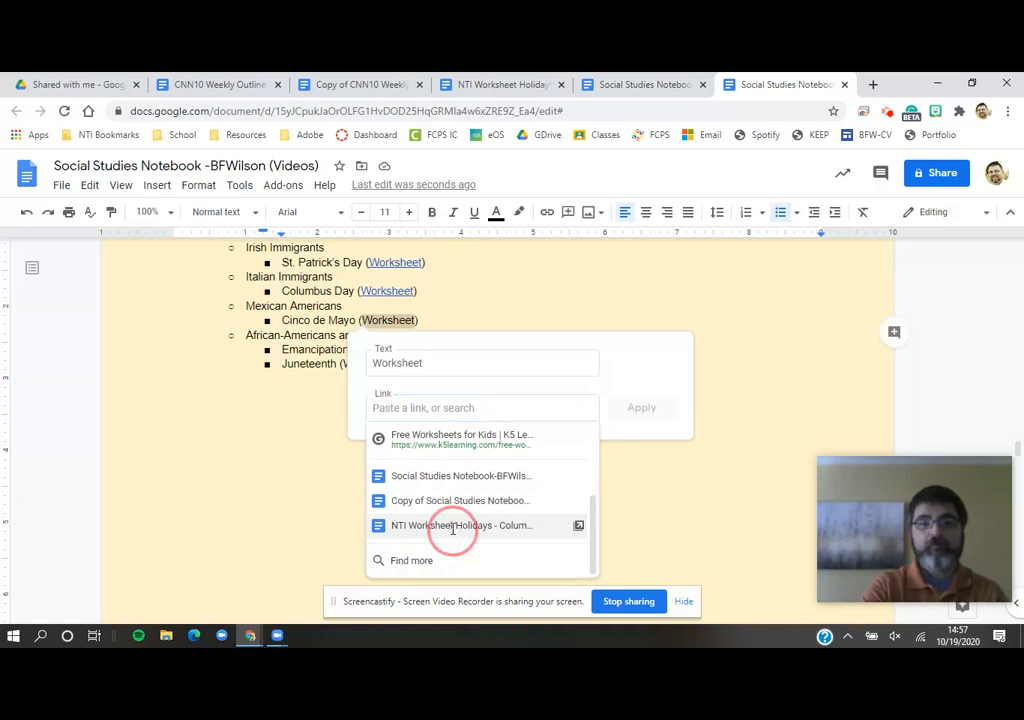
left_click(646, 412)
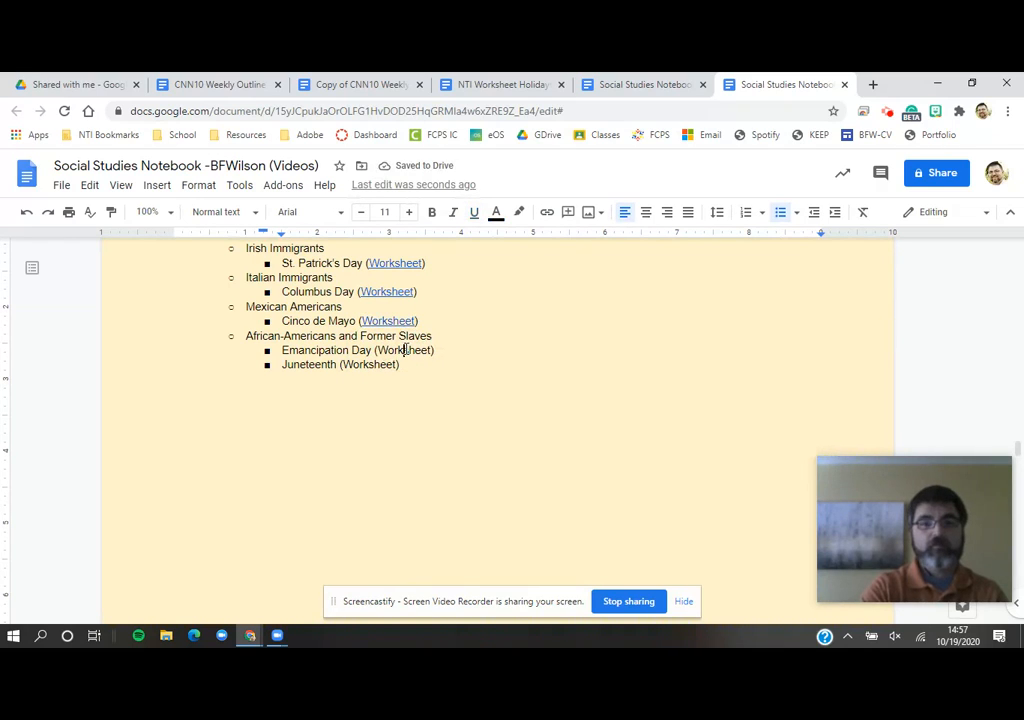
Link the word "Worksheet" beside Emancipation Day to the suggested "NTI Worksheet Holidays - Eman..." document
triple_click(406, 350)
double_click(406, 350)
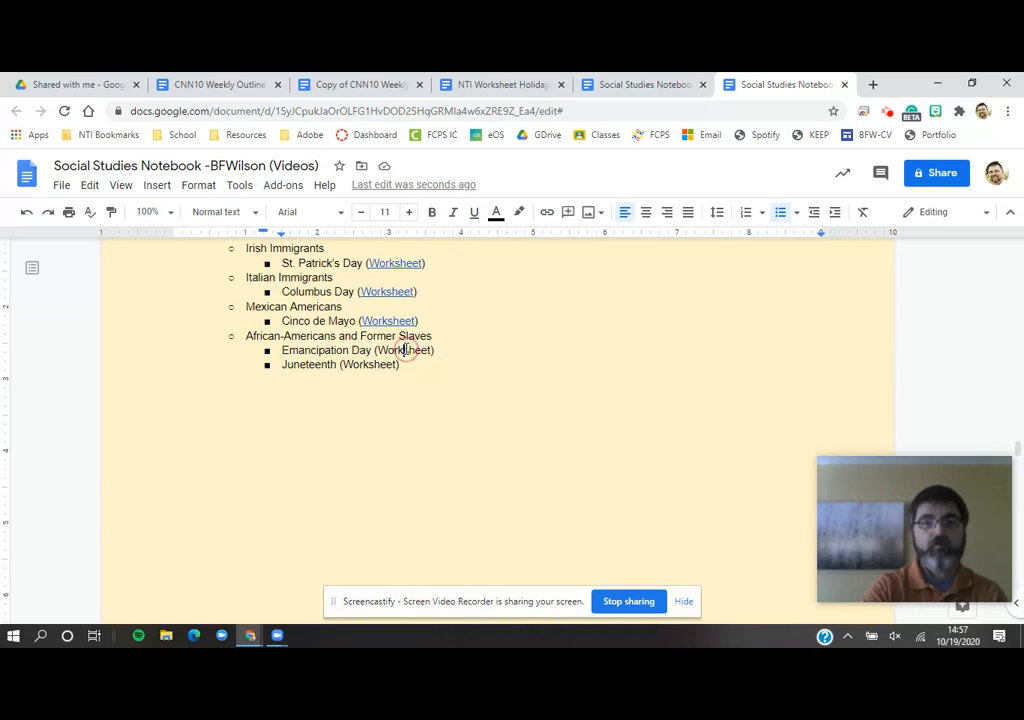
left_click(547, 212)
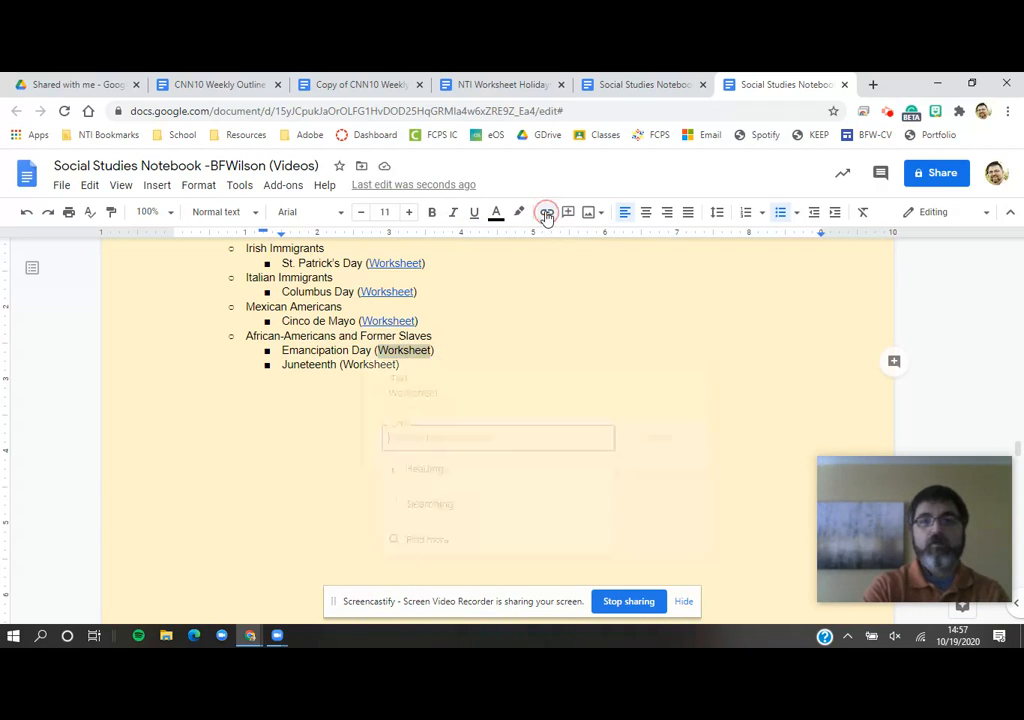
scroll(464, 540, "down", 3)
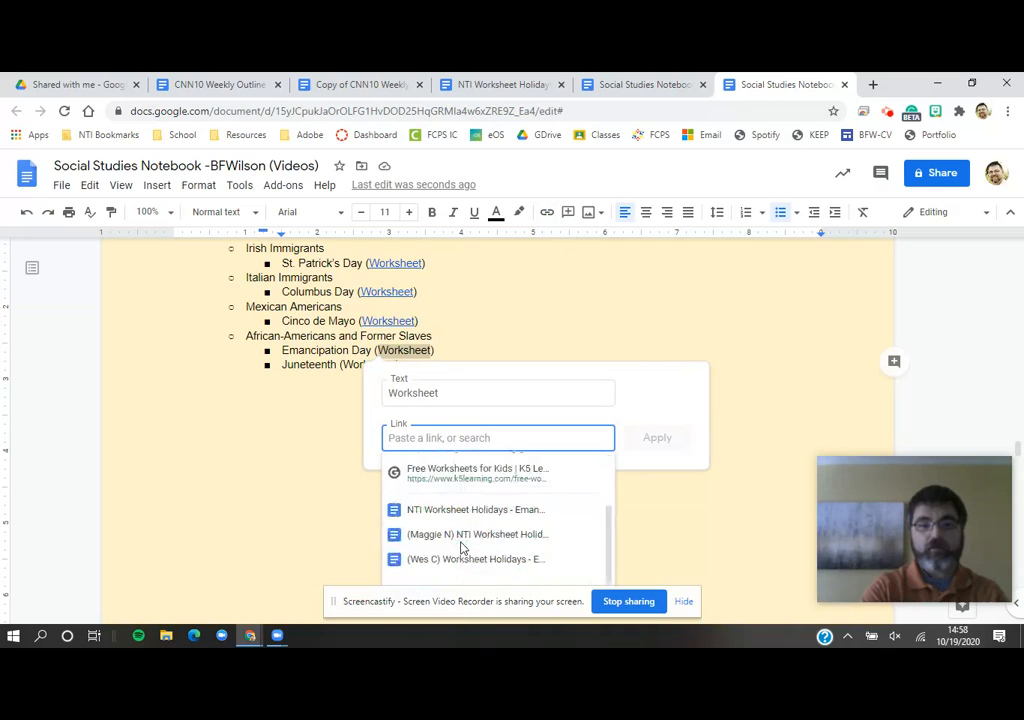
left_click(467, 507)
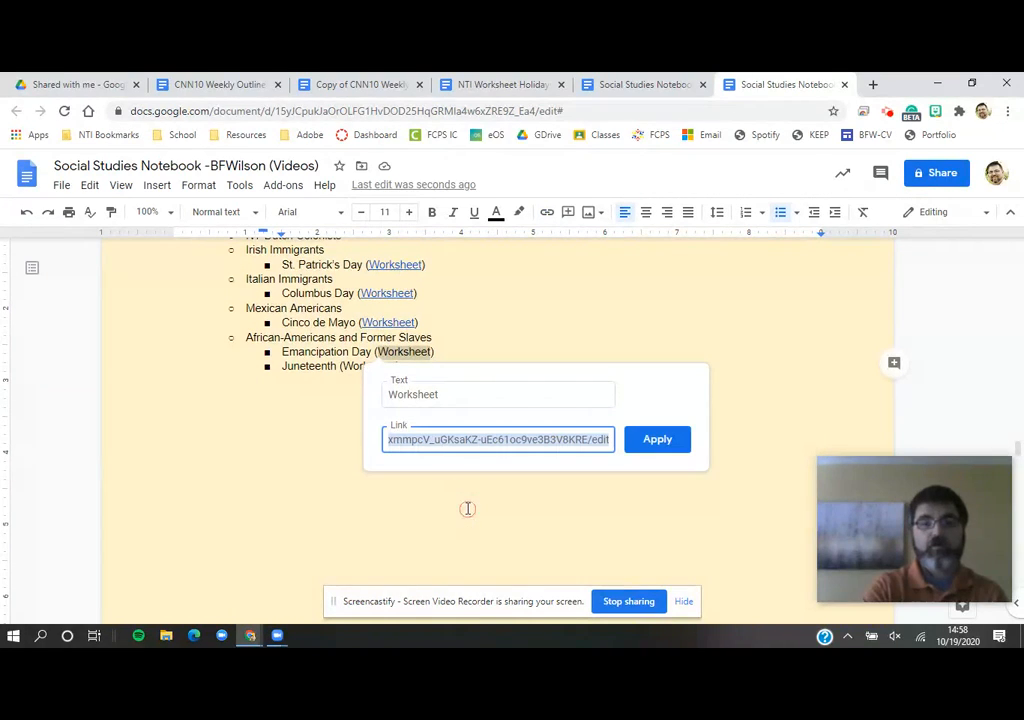
left_click(689, 440)
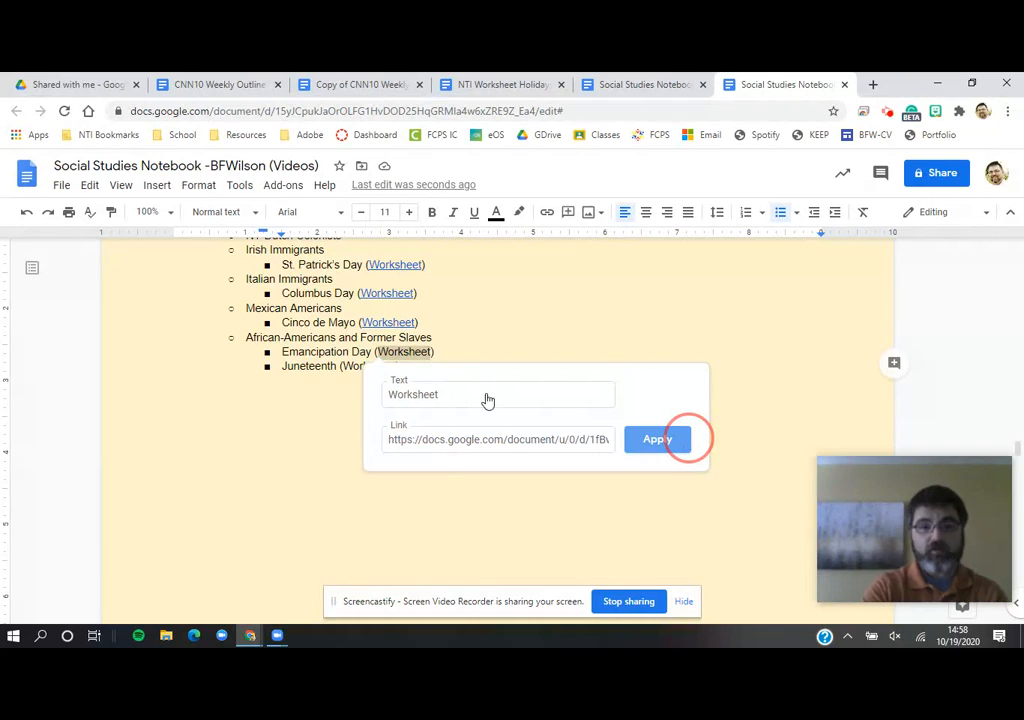
Link the word "Worksheet" beside Juneteenth to the suggested "NTI Worksheet Holidays - Eman..." document
left_click(373, 366)
double_click(373, 366)
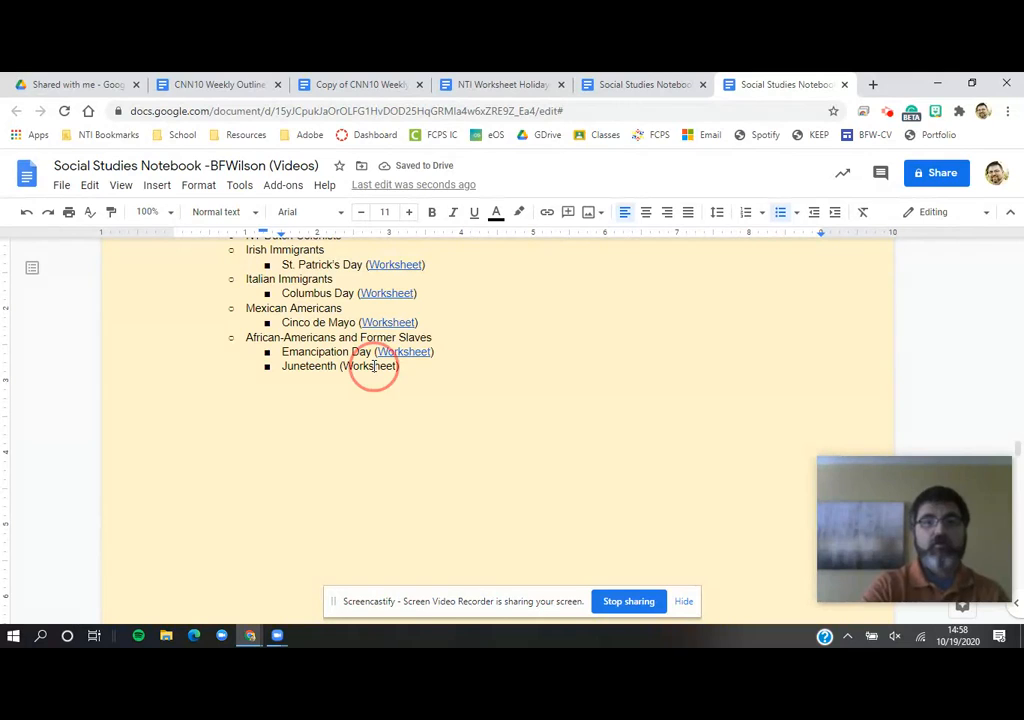
left_click(547, 212)
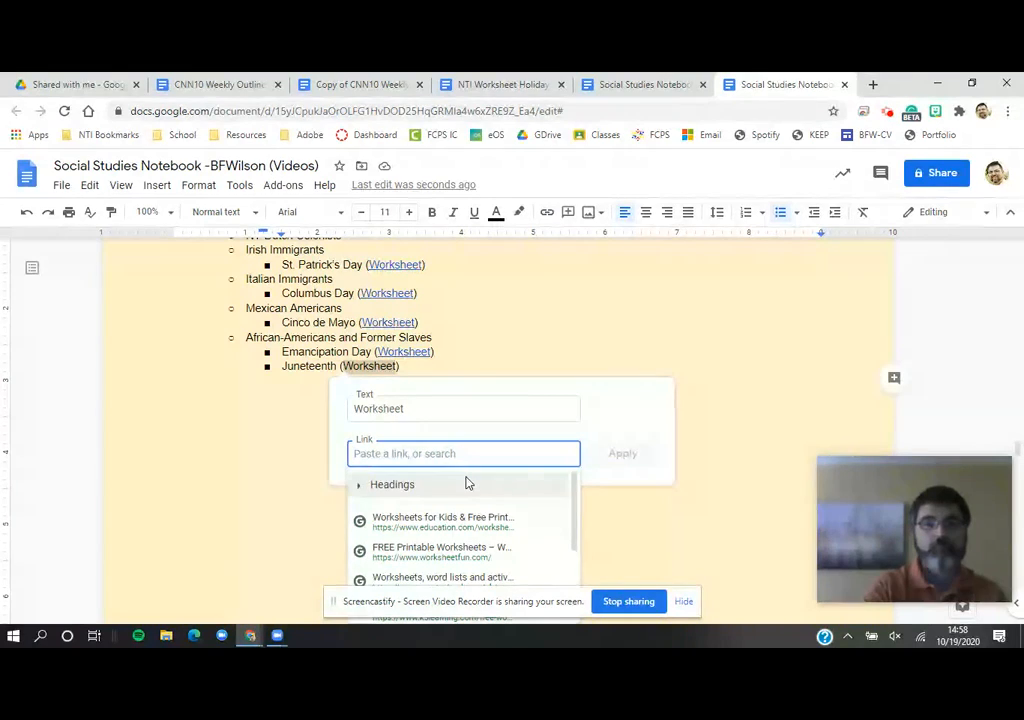
scroll(467, 483, "down", 3)
left_click(447, 572)
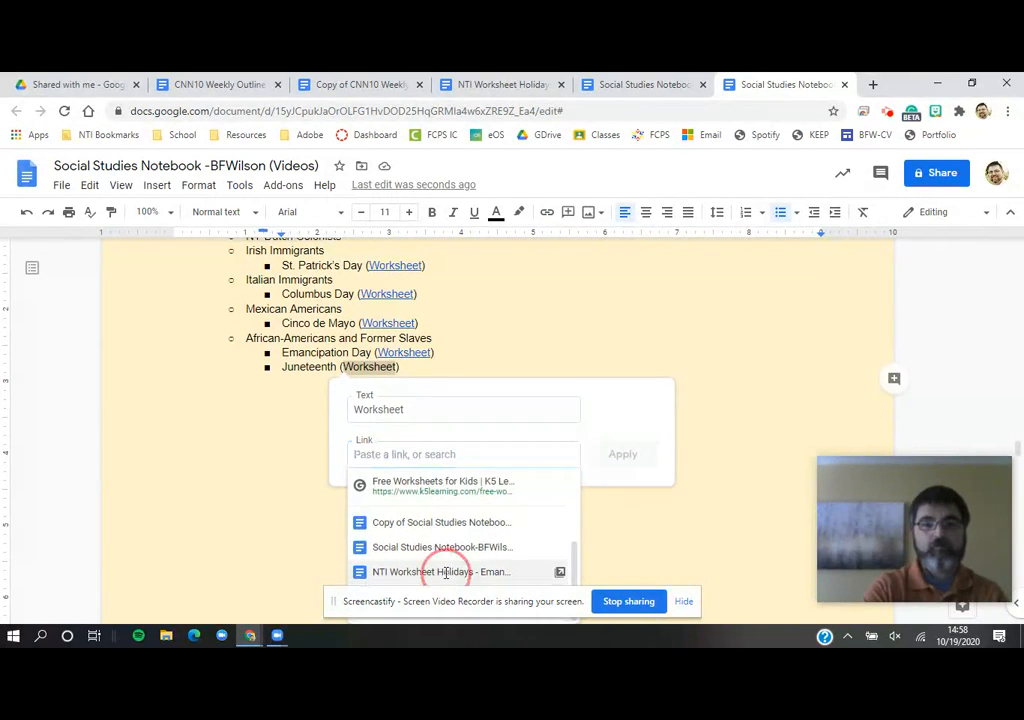
left_click(616, 456)
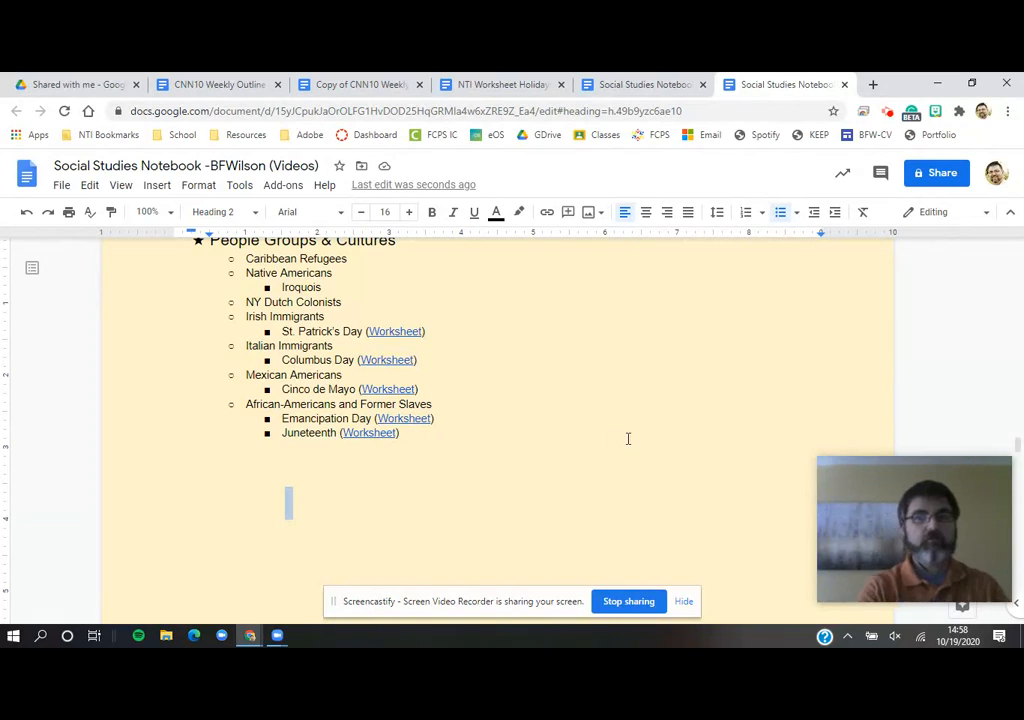
mouse_move(846, 471)
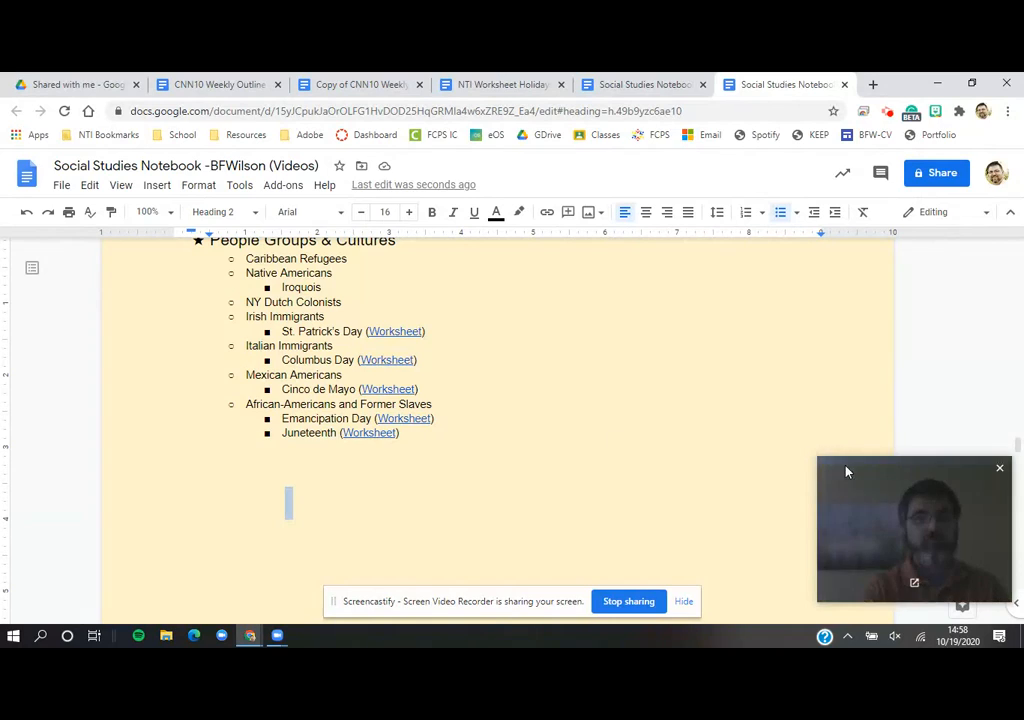
left_click(913, 585)
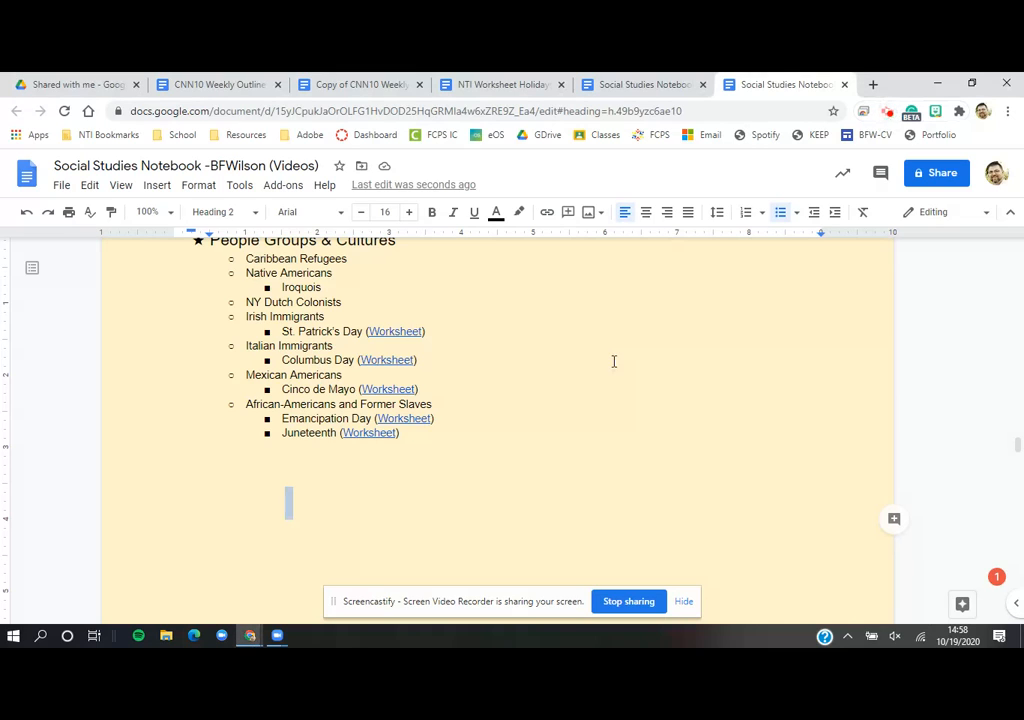
Accept the suggested comma after "Also" in the second item under "Problems I Want to Solve in the World Around Me."
left_click(399, 467)
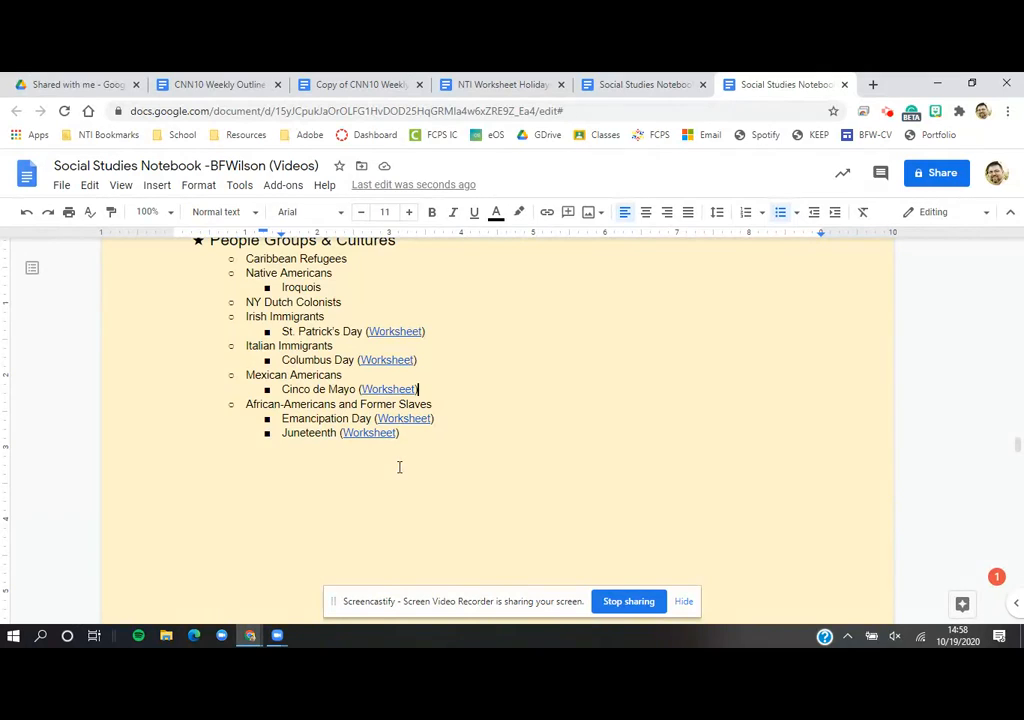
scroll(399, 467, "down", 7)
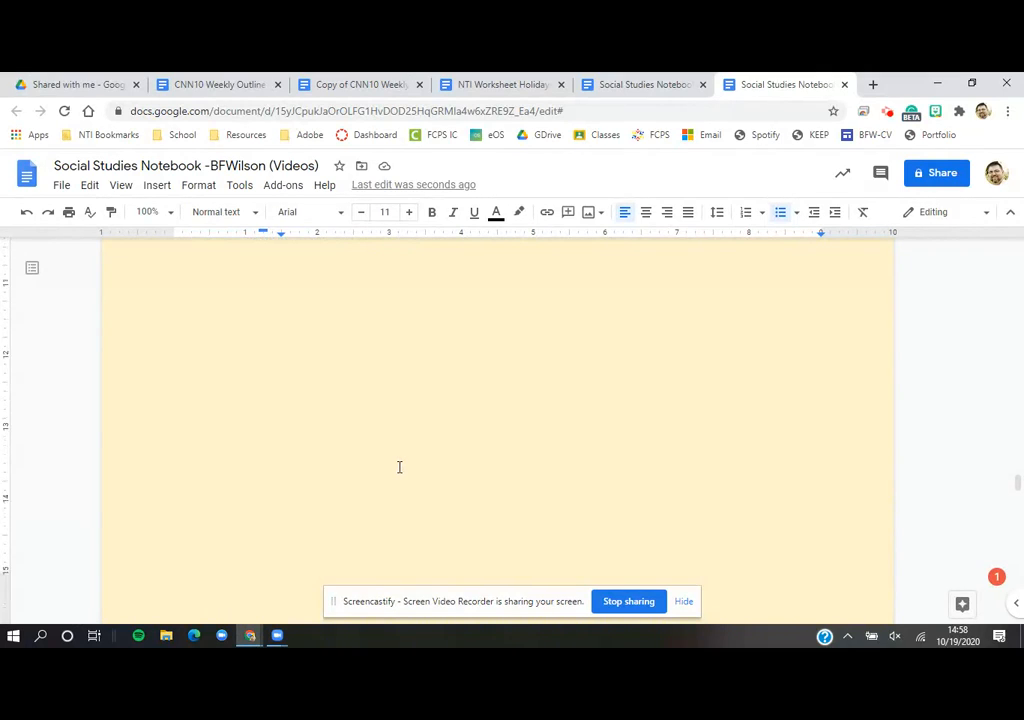
scroll(399, 467, "down", 5)
scroll(399, 467, "down", 6)
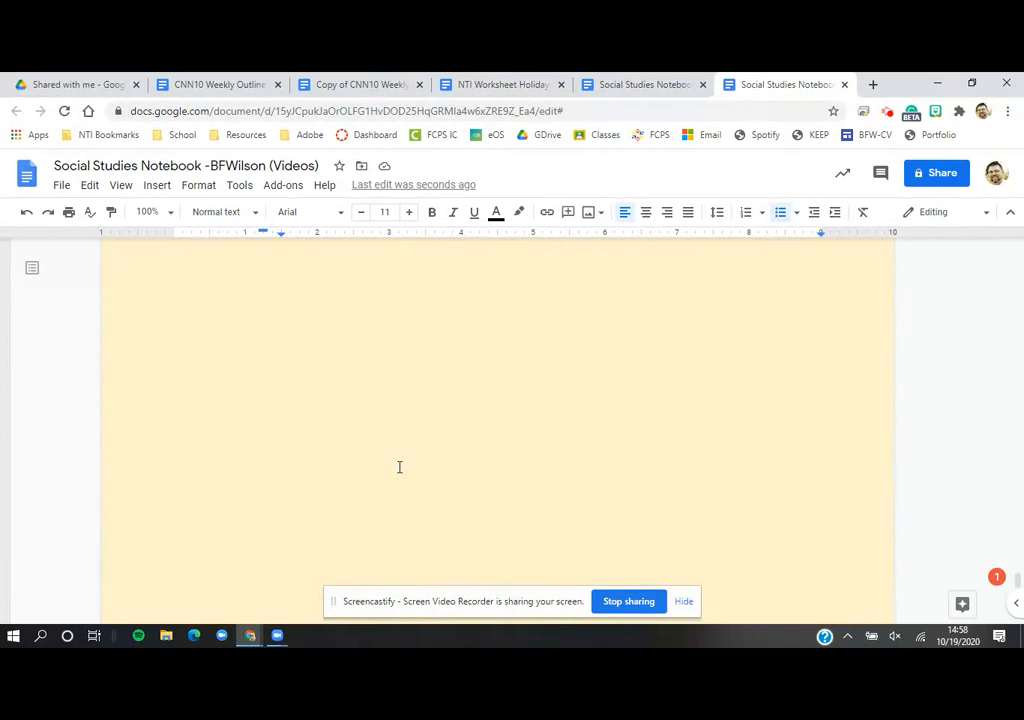
scroll(399, 467, "up", 3)
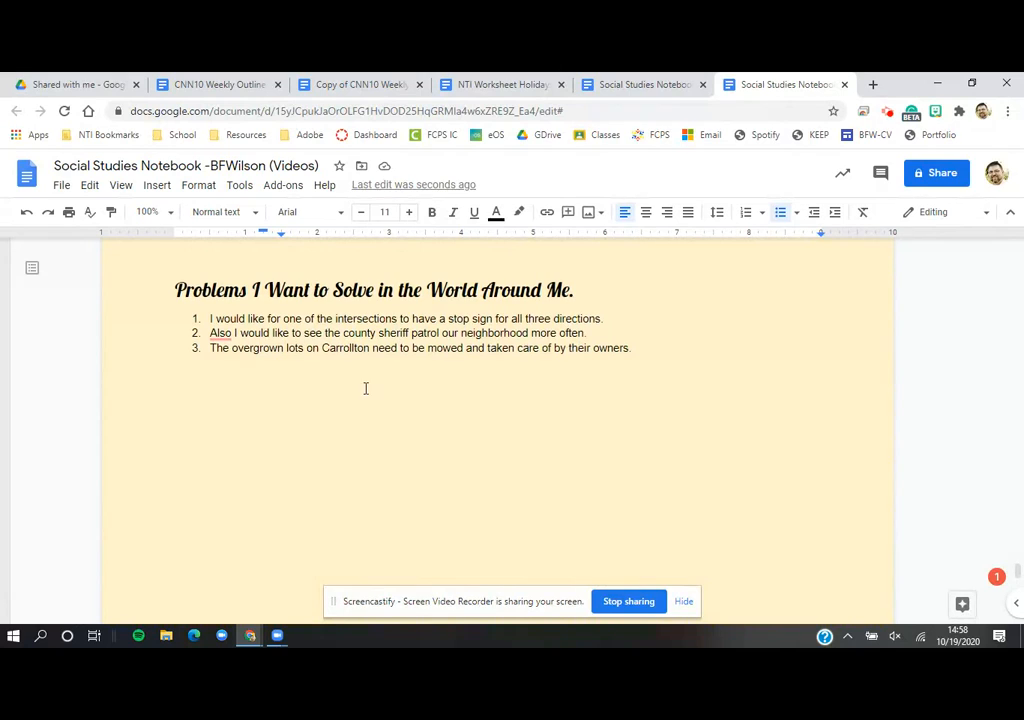
left_click(226, 334)
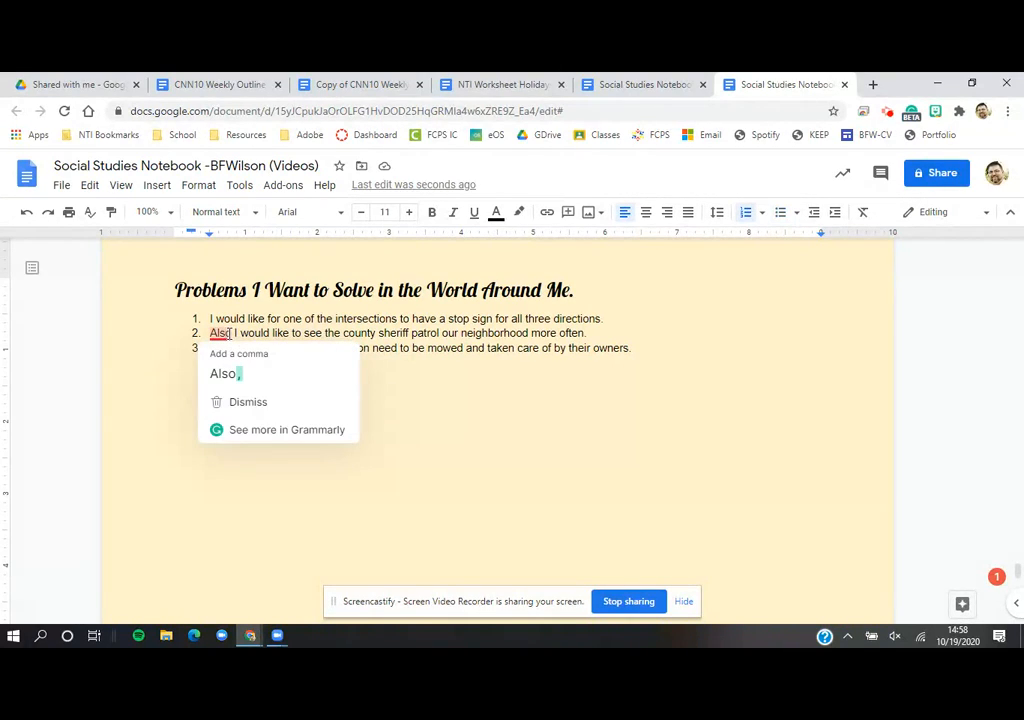
left_click(231, 376)
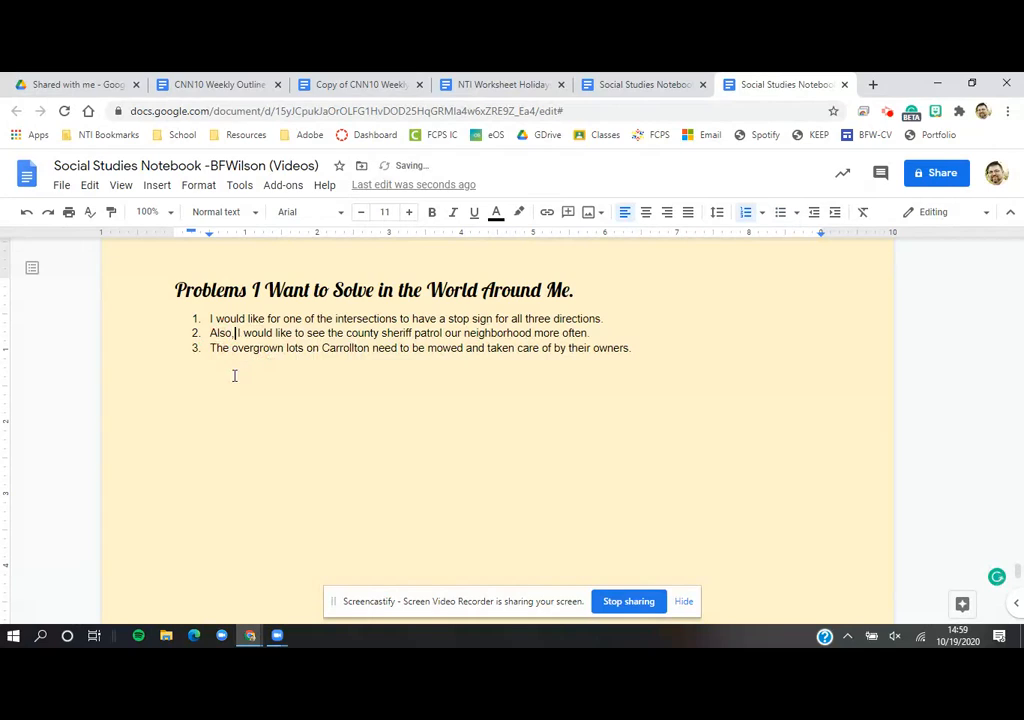
Insert a page break after the third problem and remove the list numbering from the first line of the new page
left_click(642, 352)
left_click(157, 186)
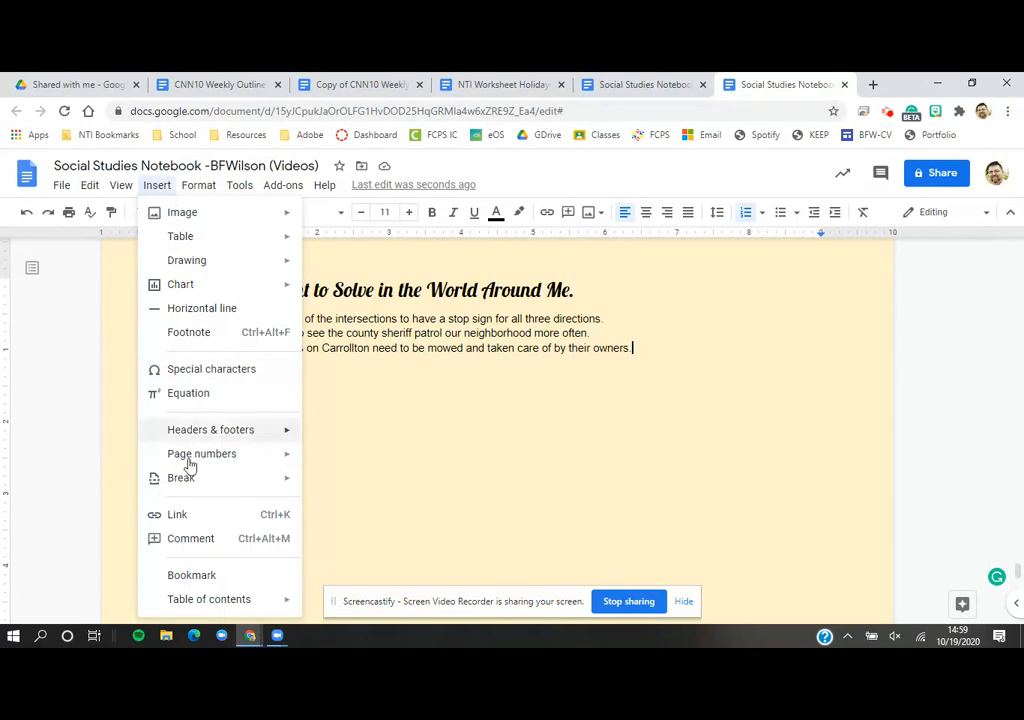
mouse_move(183, 480)
left_click(366, 487)
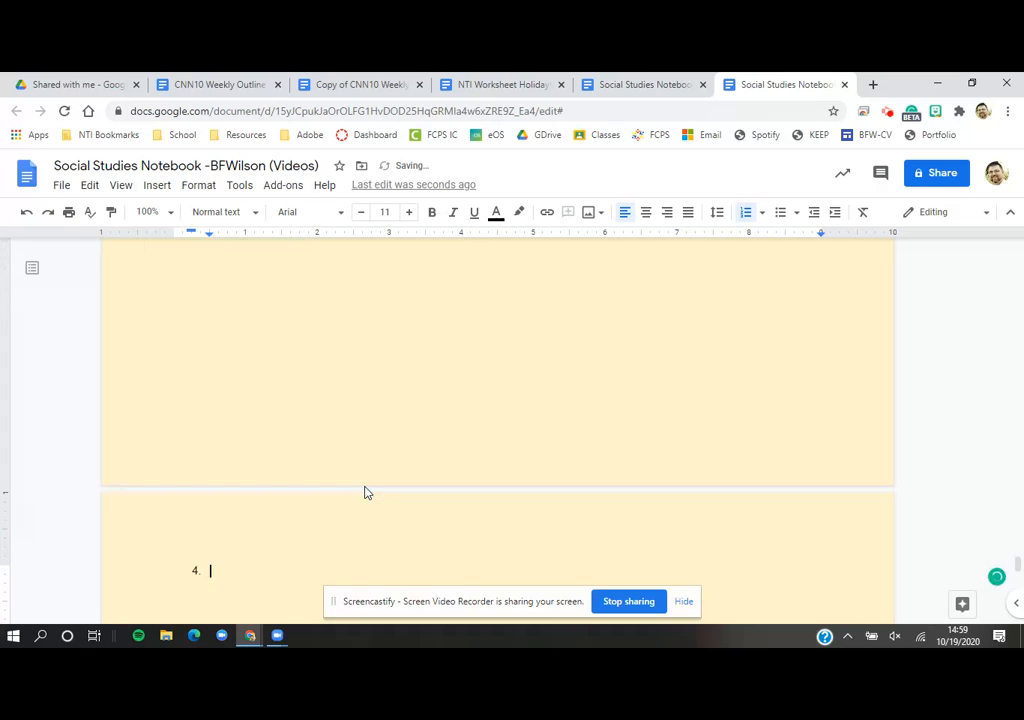
key("BackSpace")
key("BackSpace")
Add the title "Vocabulary" with a new line beneath it on the new page, and format the title as Heading 1
type("Voca")
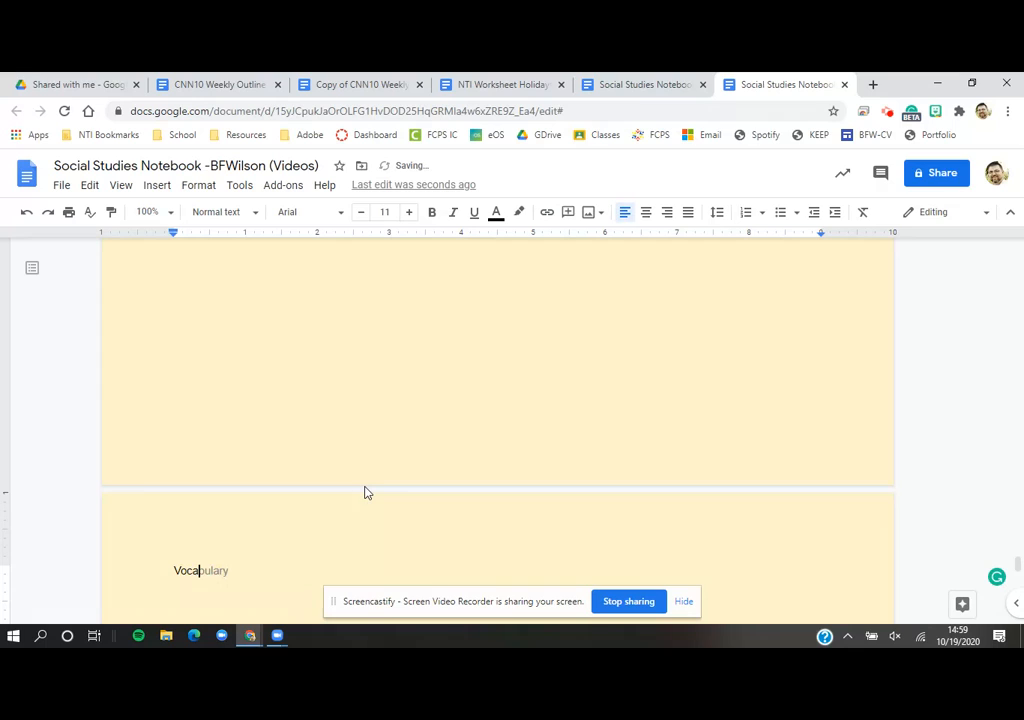
key("Tab")
key("Return")
left_click(212, 566)
double_click(212, 568)
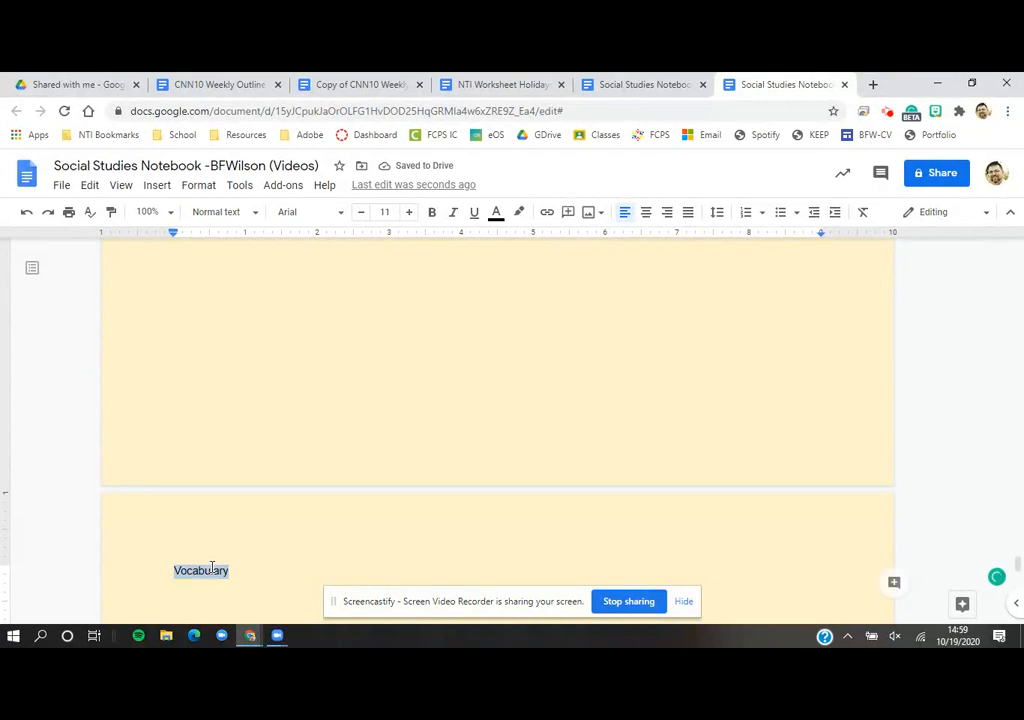
left_click(253, 216)
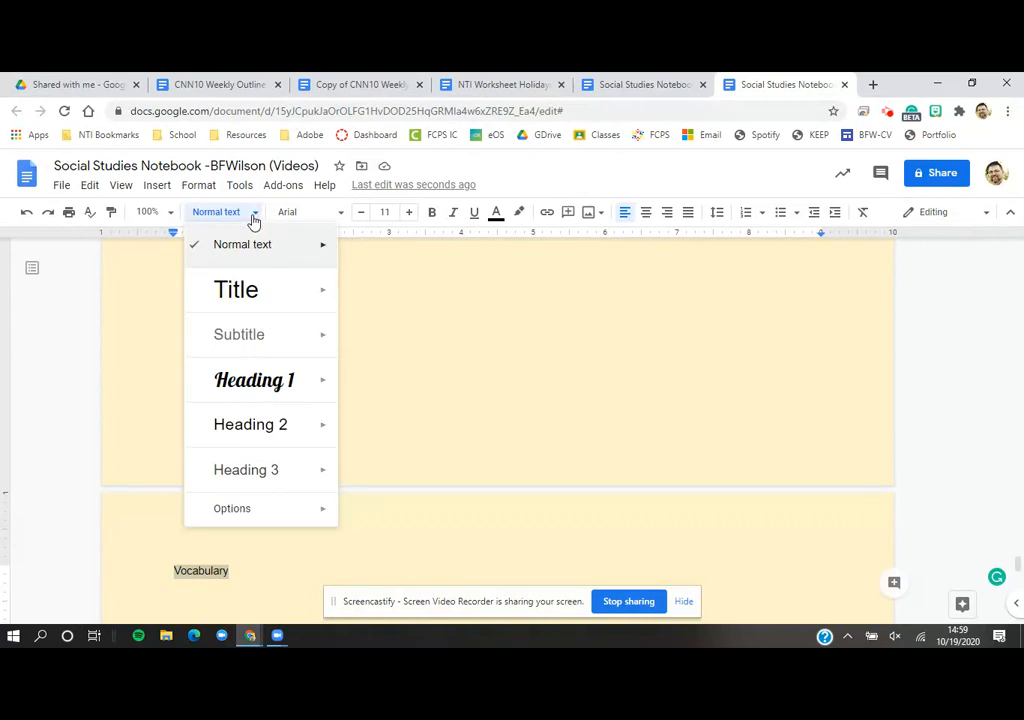
left_click(243, 384)
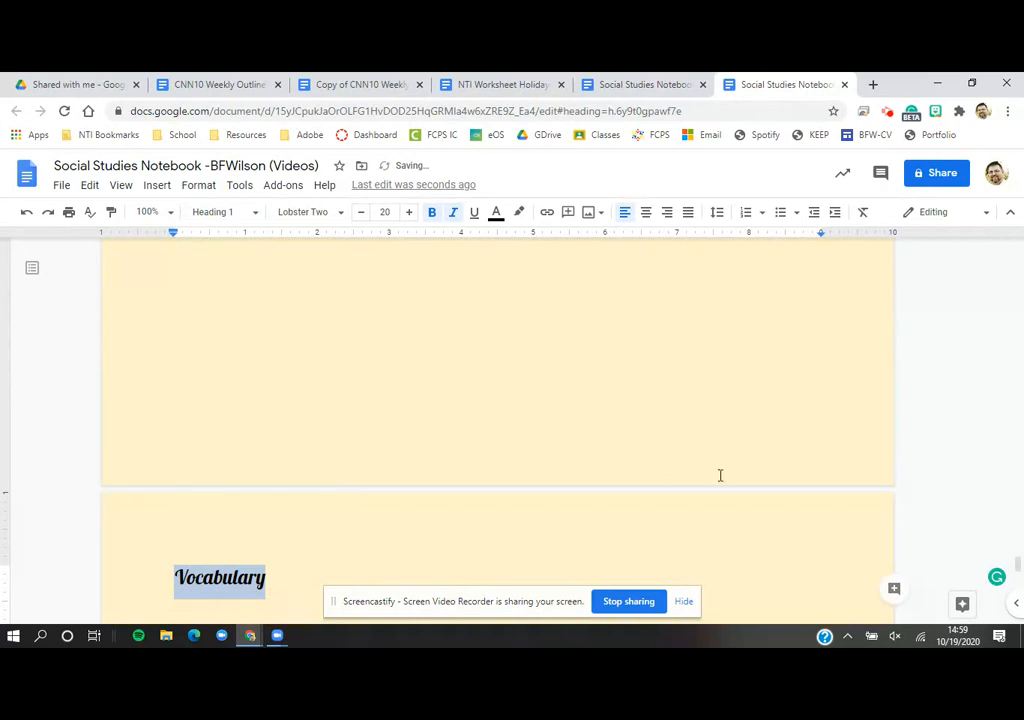
Start a vocabulary entry reading "Advocacy:" on the line beneath the Vocabulary heading
left_click(1017, 566)
left_click_drag(1017, 566, 1017, 571)
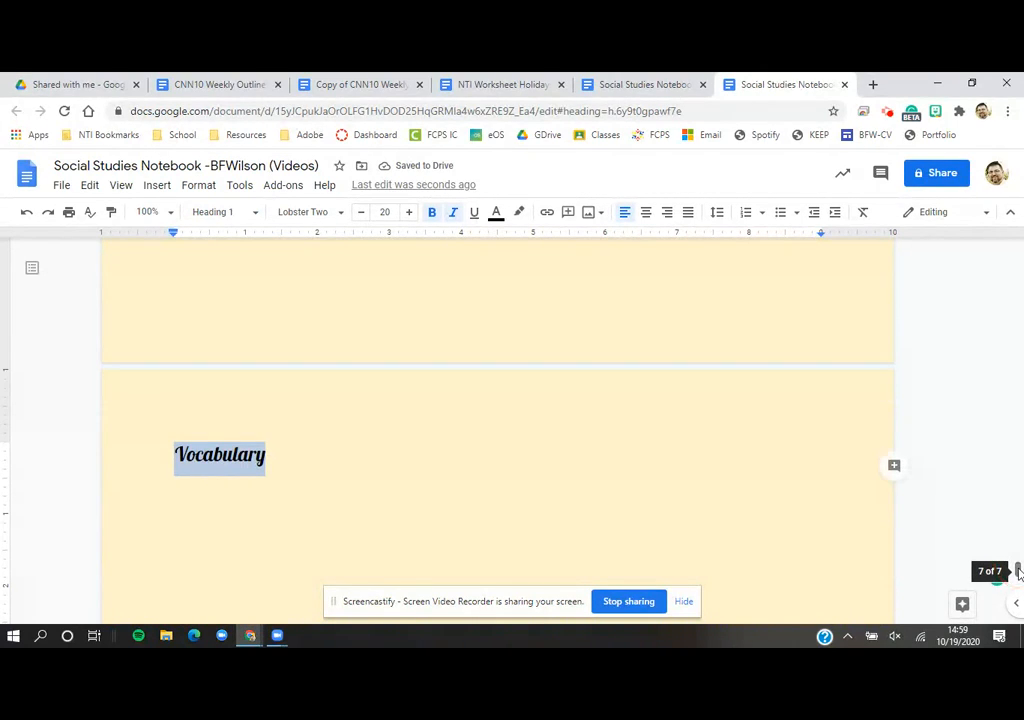
left_click(373, 490)
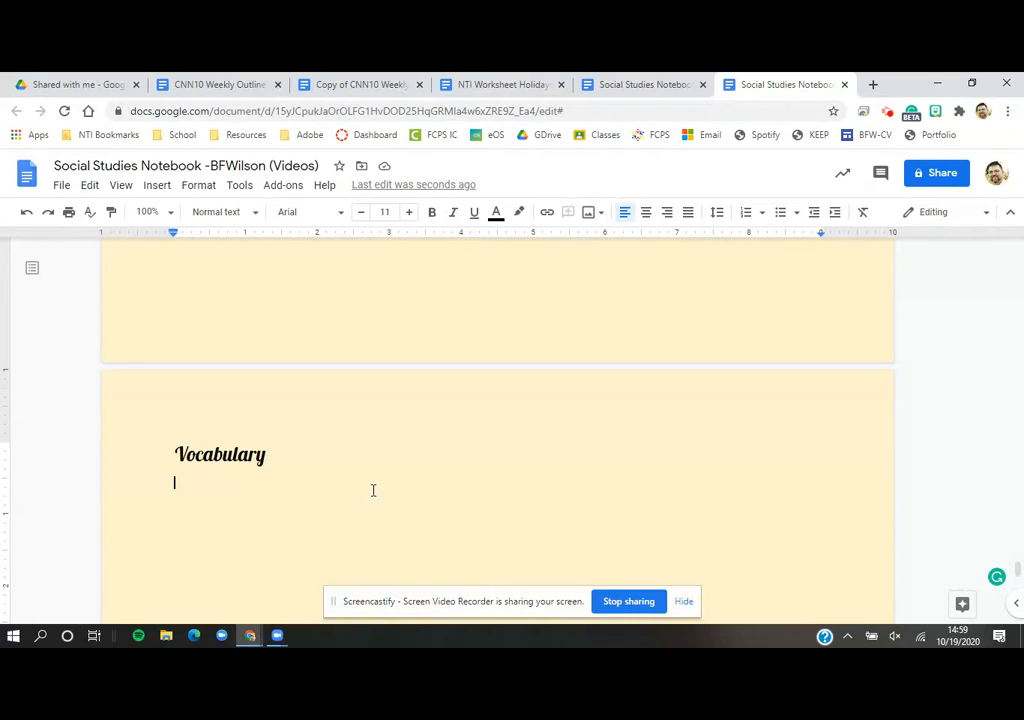
type("Advocac")
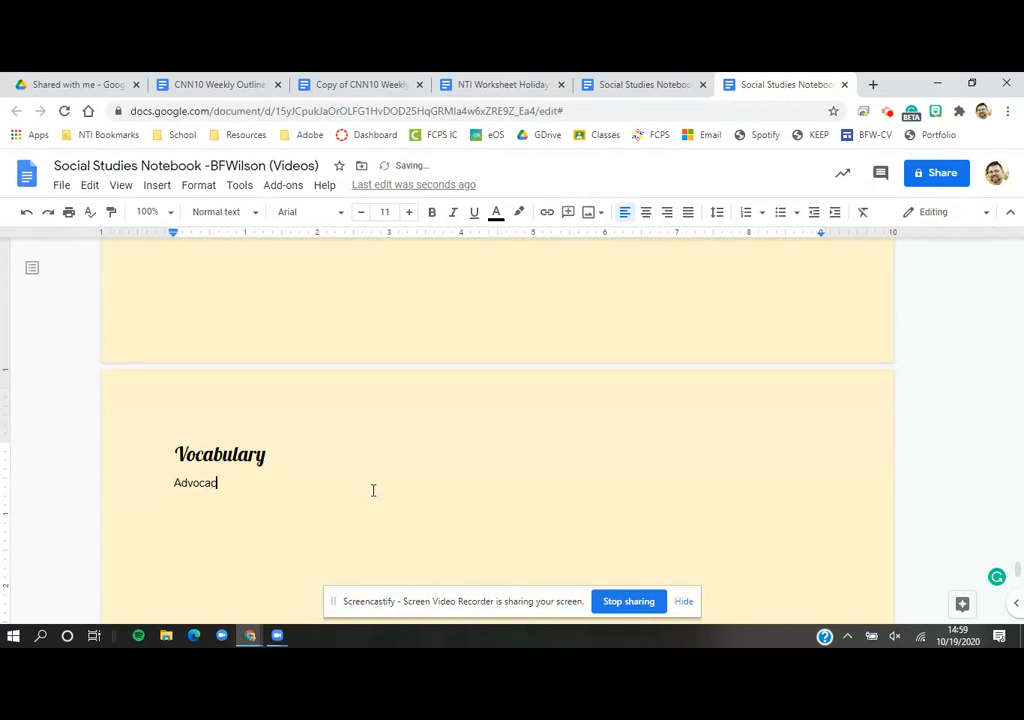
type("y:")
type("peopl")
key("BackSpace")
key("BackSpace")
key("BackSpace")
key("BackSpace")
key("BackSpace")
Begin the Advocacy definition with "When a person or a group of people"
type("When people")
key("BackSpace")
key("BackSpace")
key("BackSpace")
key("BackSpace")
key("BackSpace")
key("BackSpace")
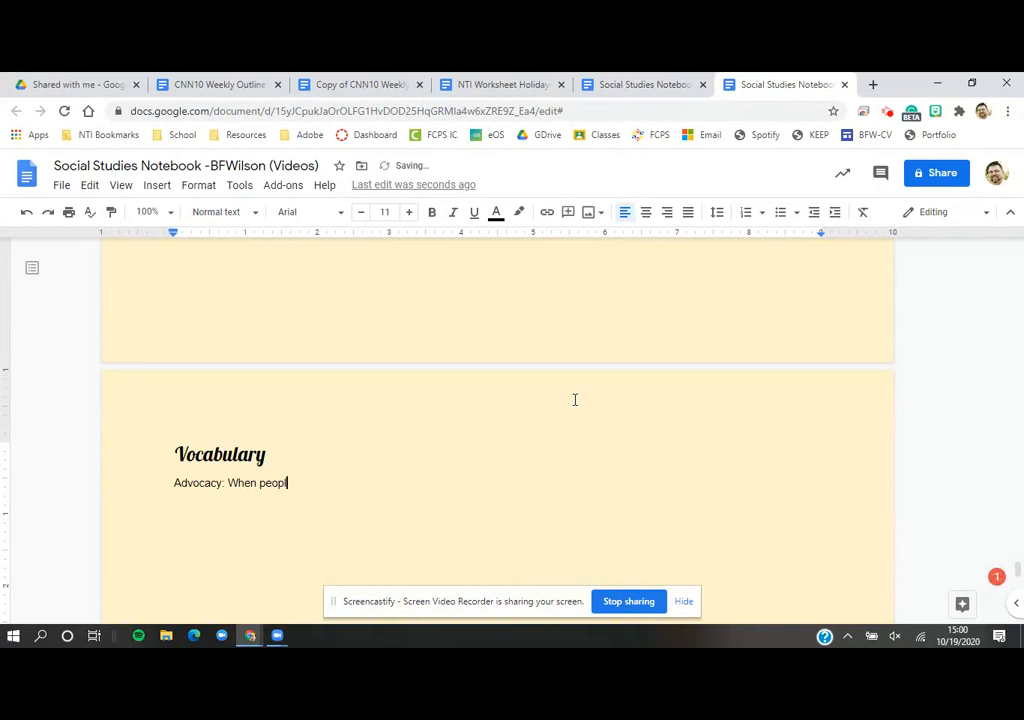
type("a person or a group")
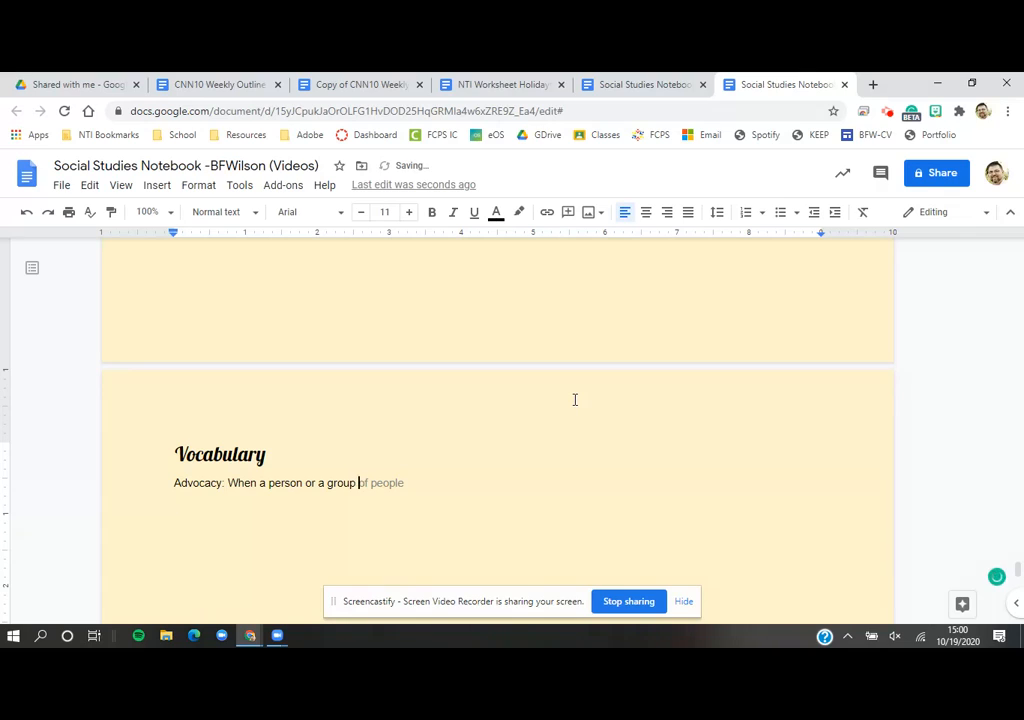
key("Tab")
Complete the Advocacy definition with "try to convince others of their ideas or future actions (i.e. creating a holiday)", correcting the missing space in "to convince"
type("try toconvince opther")
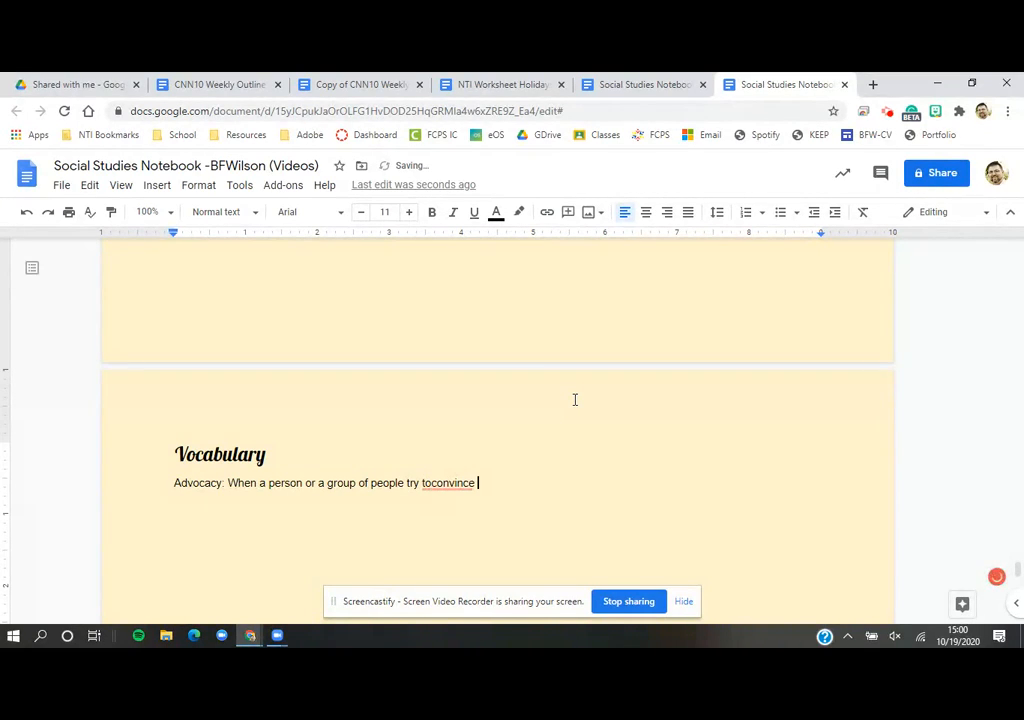
key("BackSpace")
key("BackSpace")
key("BackSpace")
key("BackSpace")
type("thers of their ideas or future actions (i.e")
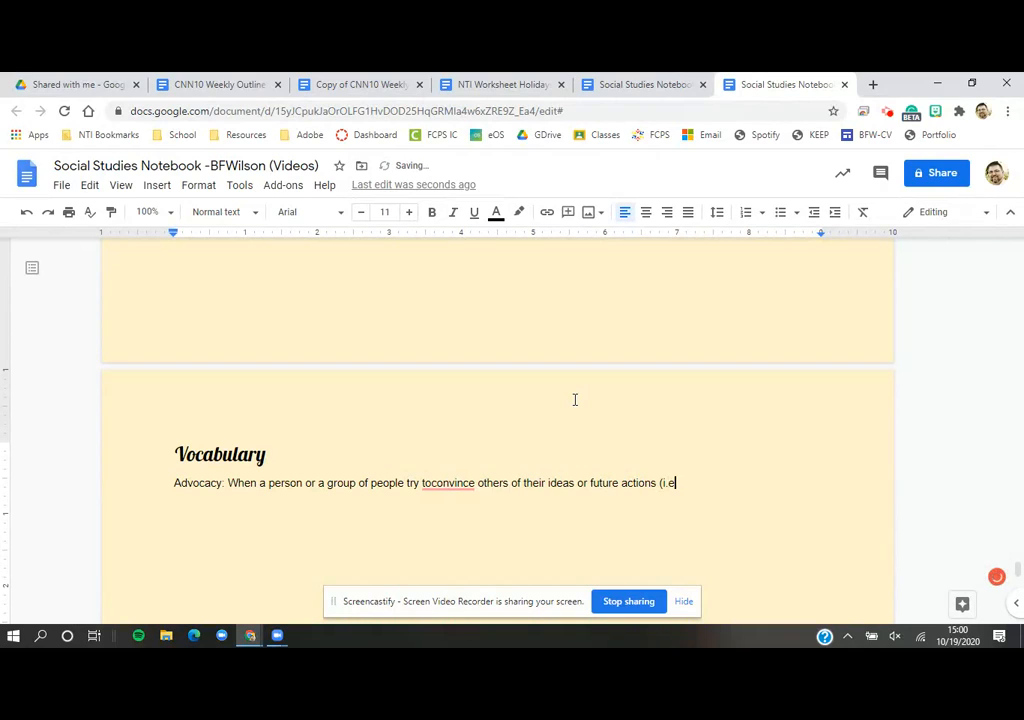
type(". creating a holiday")
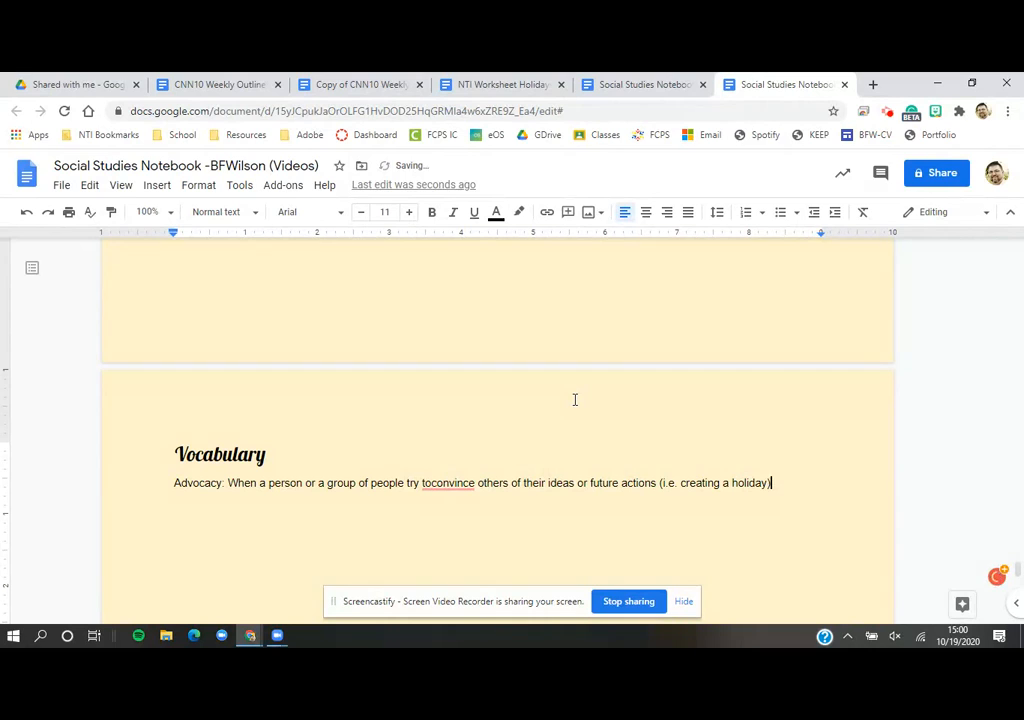
left_click(432, 484)
left_click(435, 511)
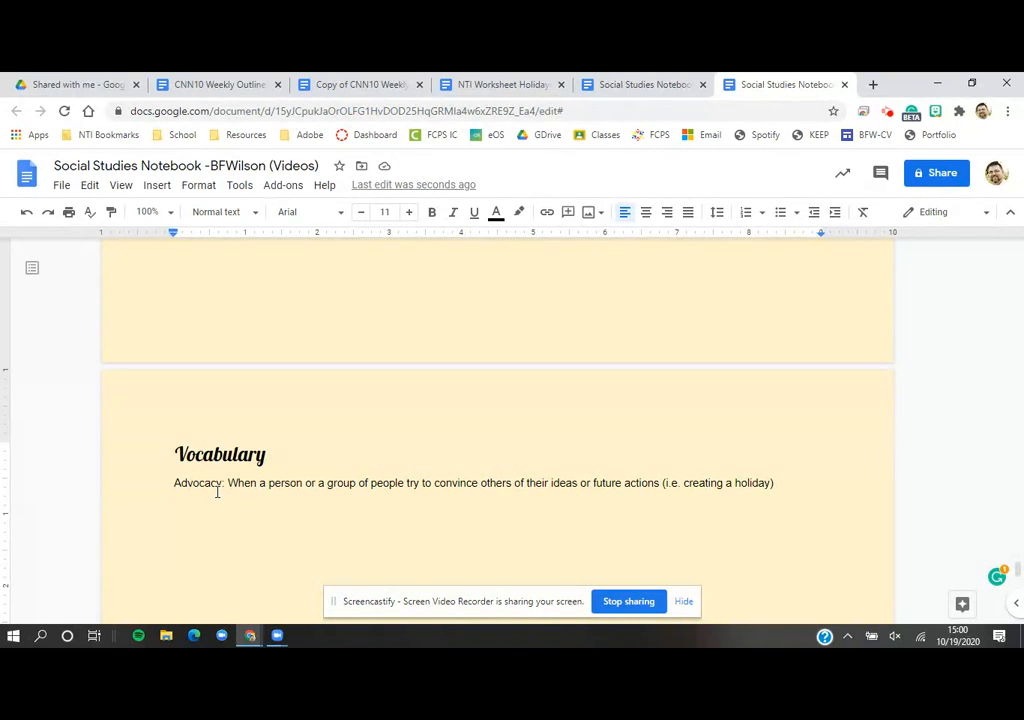
Apply the Heading 5 paragraph style to the Advocacy entry beneath the Vocabulary heading
double_click(201, 484)
left_click(248, 220)
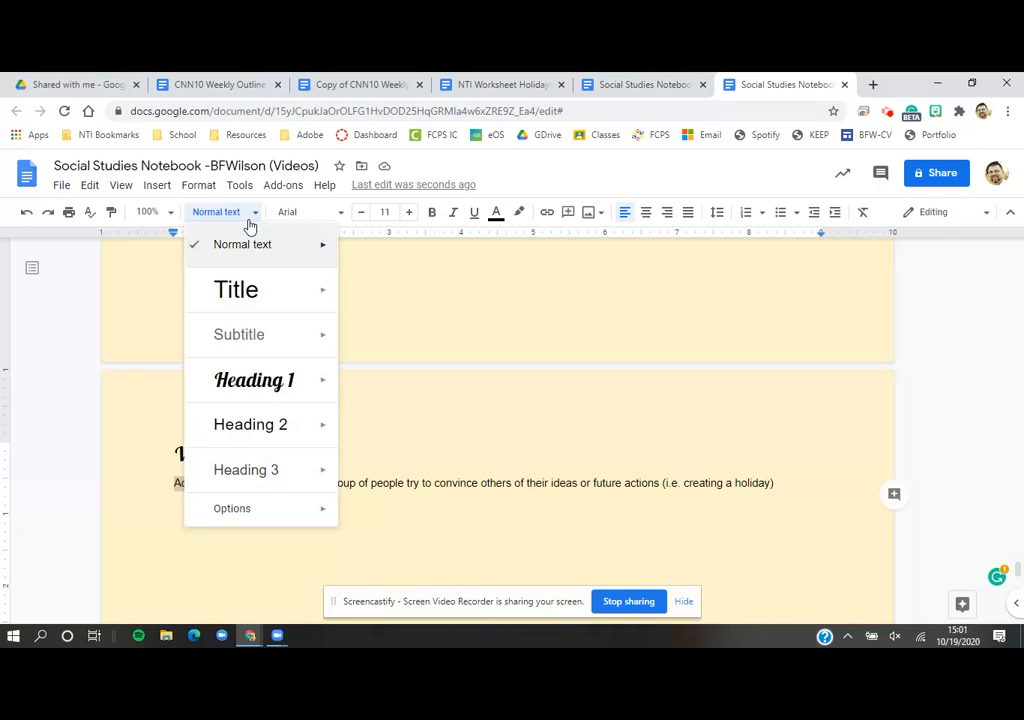
mouse_move(245, 511)
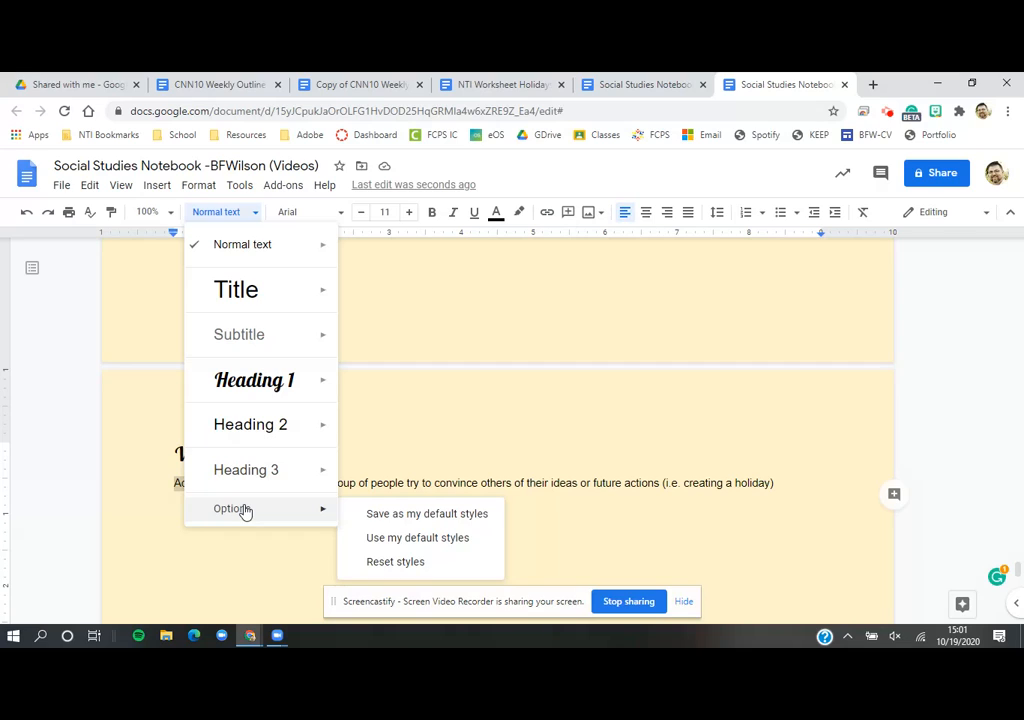
left_click(196, 187)
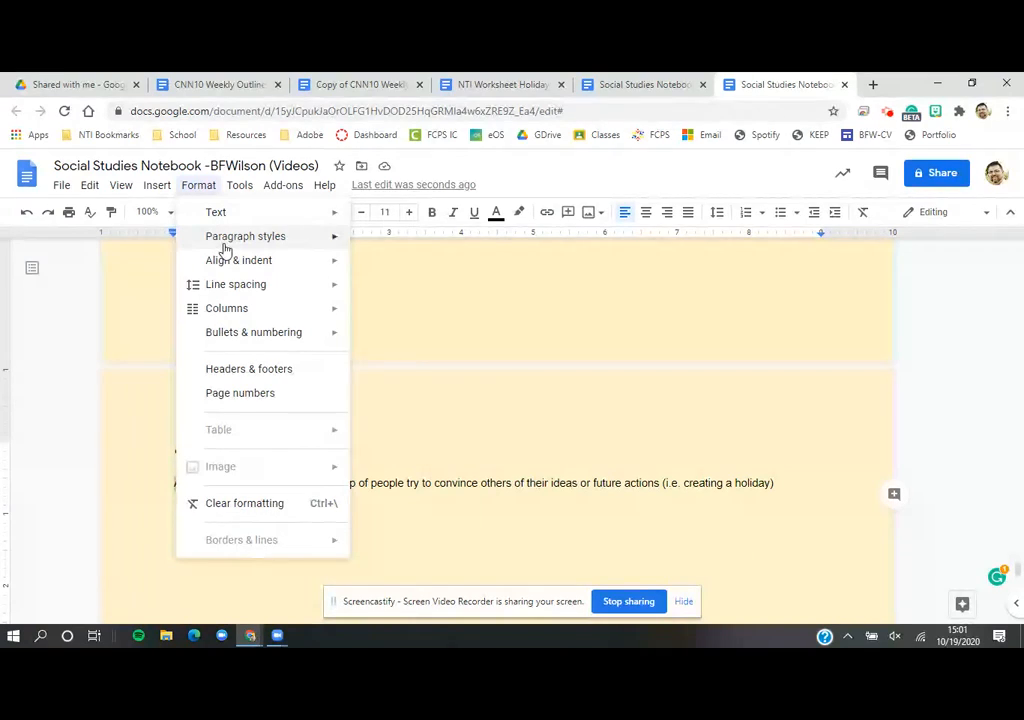
mouse_move(226, 248)
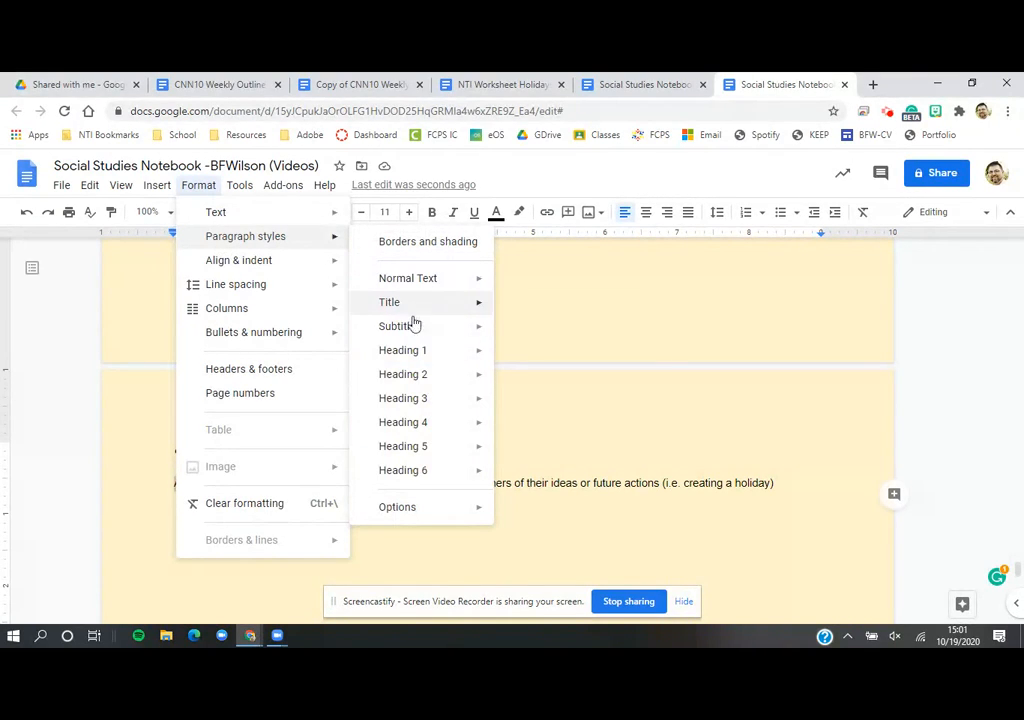
mouse_move(424, 454)
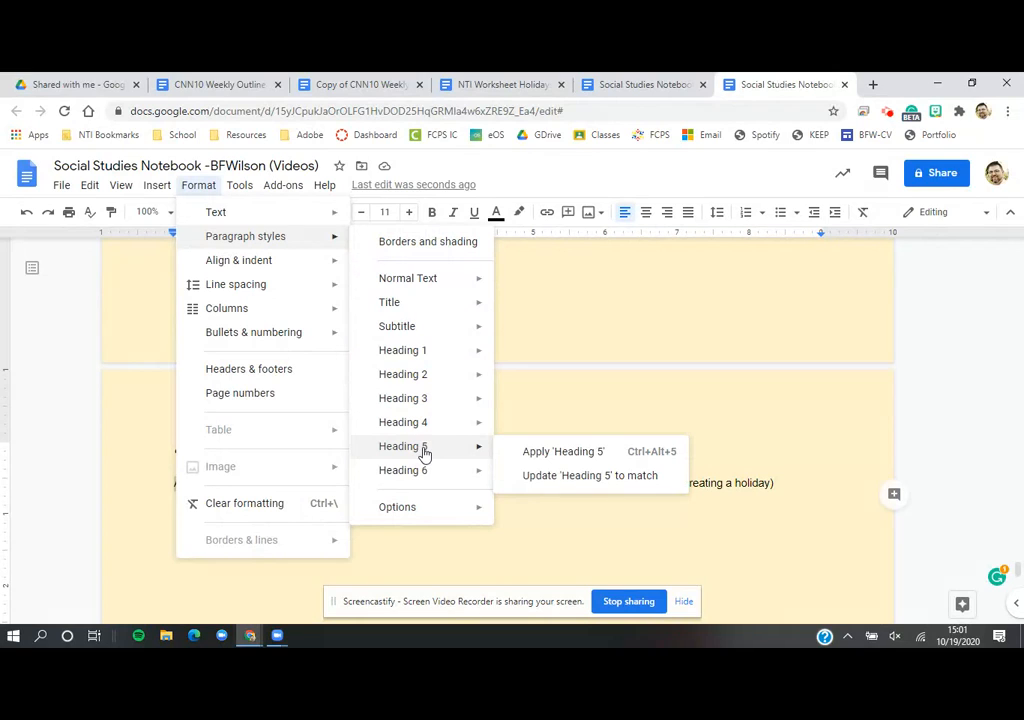
left_click(539, 451)
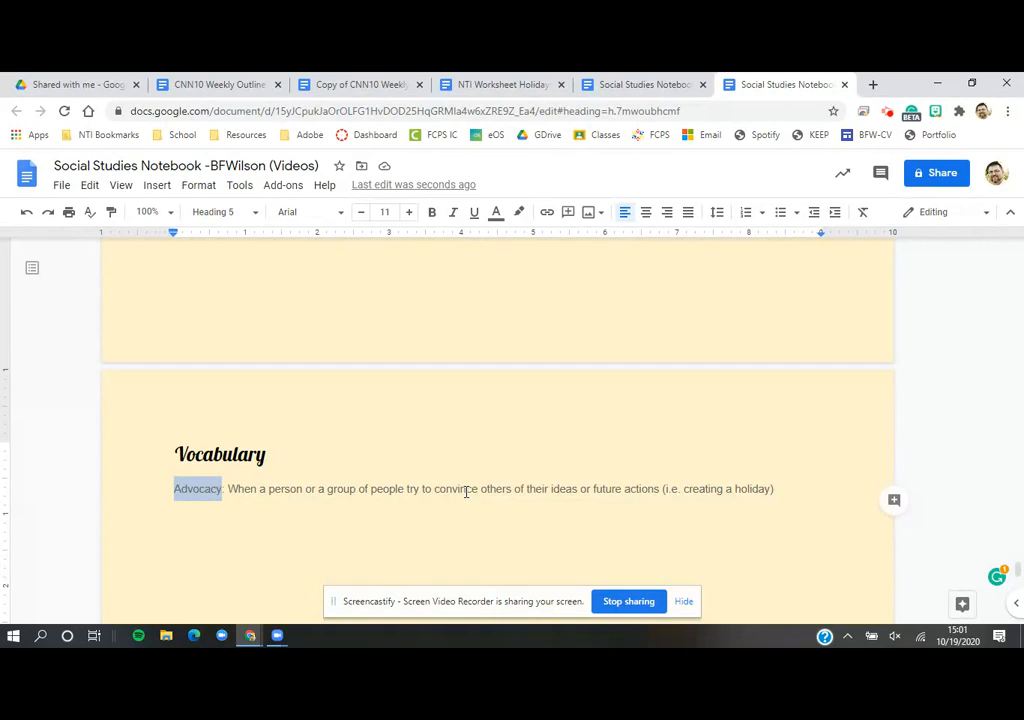
Show the document outline and add the bullet "Advocacy is a way to create holidays." at the end of the Elections, Voting, Citizenship list
left_click(32, 268)
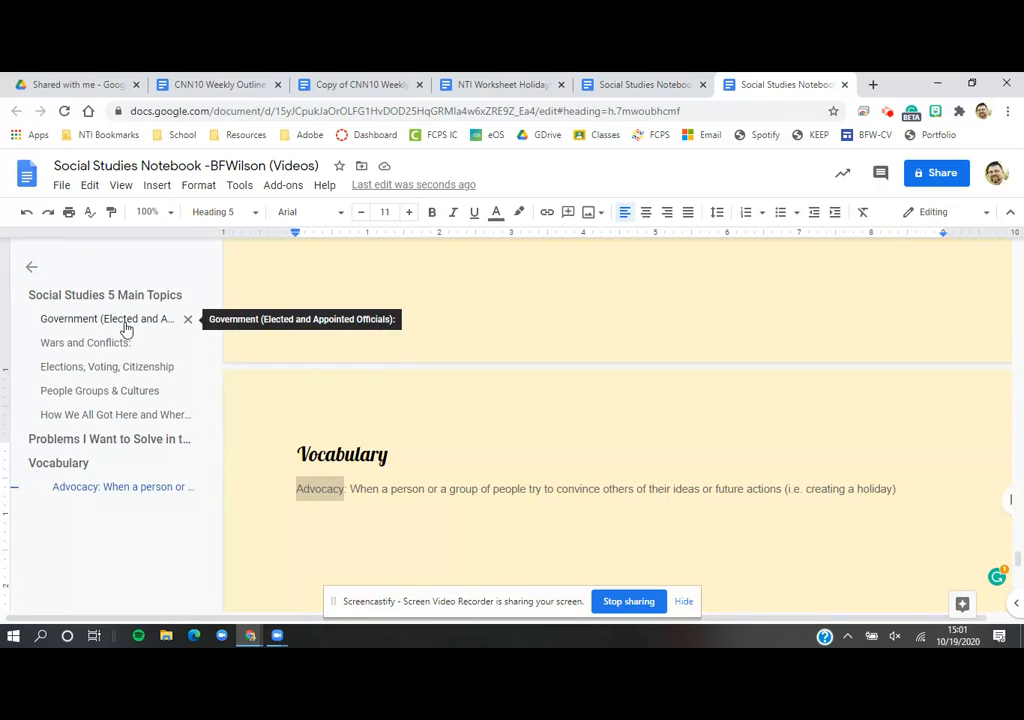
left_click(118, 367)
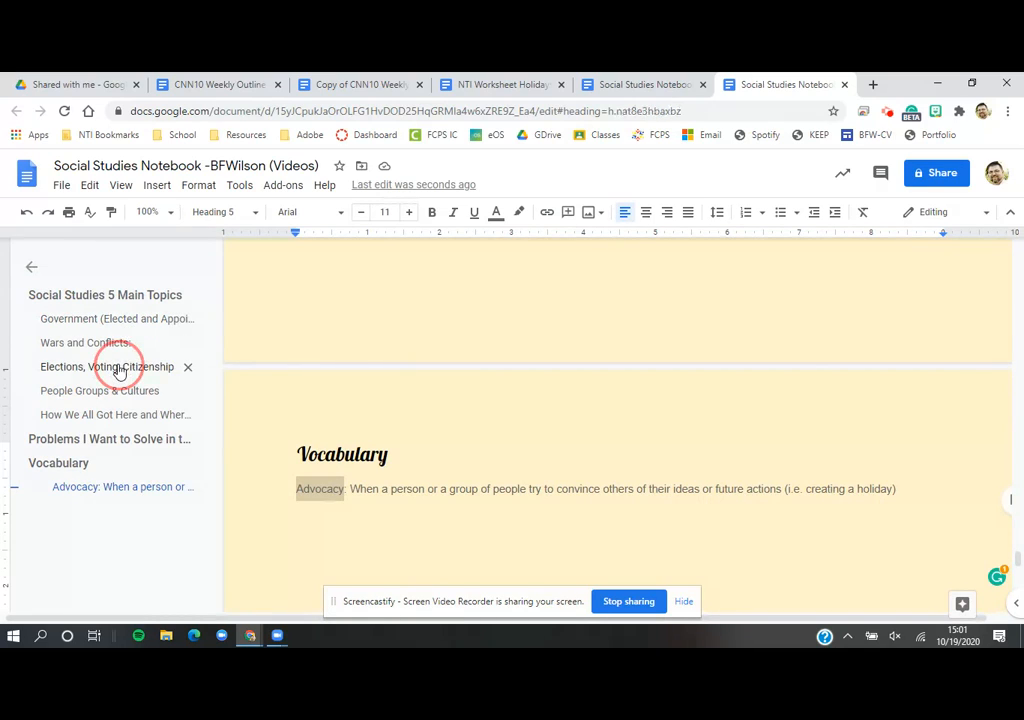
left_click(591, 339)
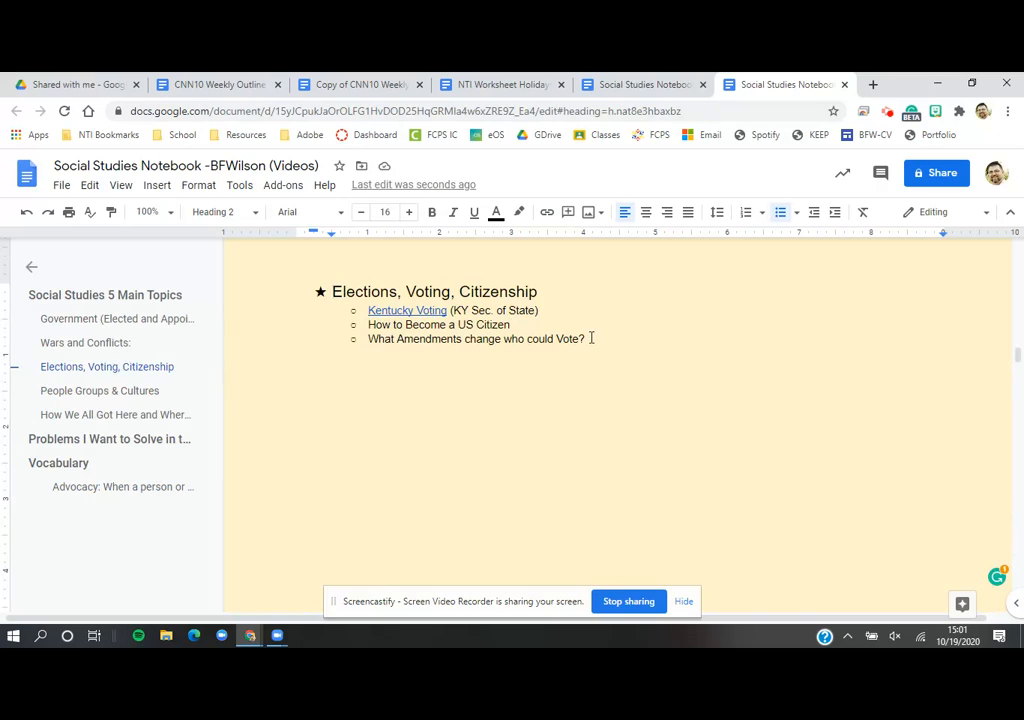
key("Return")
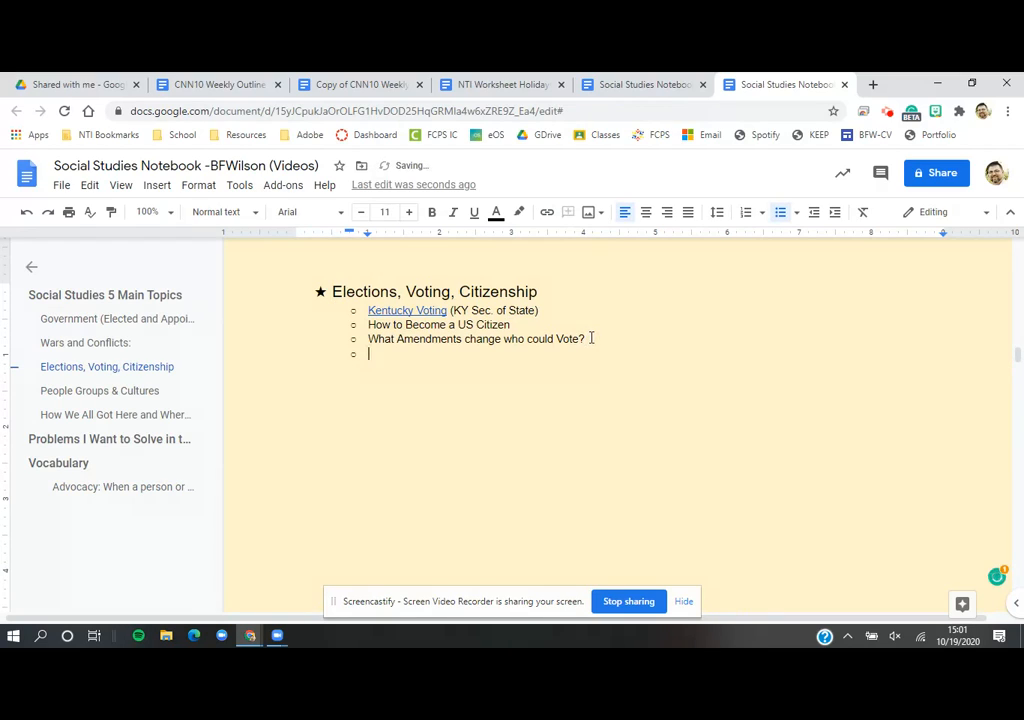
type("Advocacy is a wa")
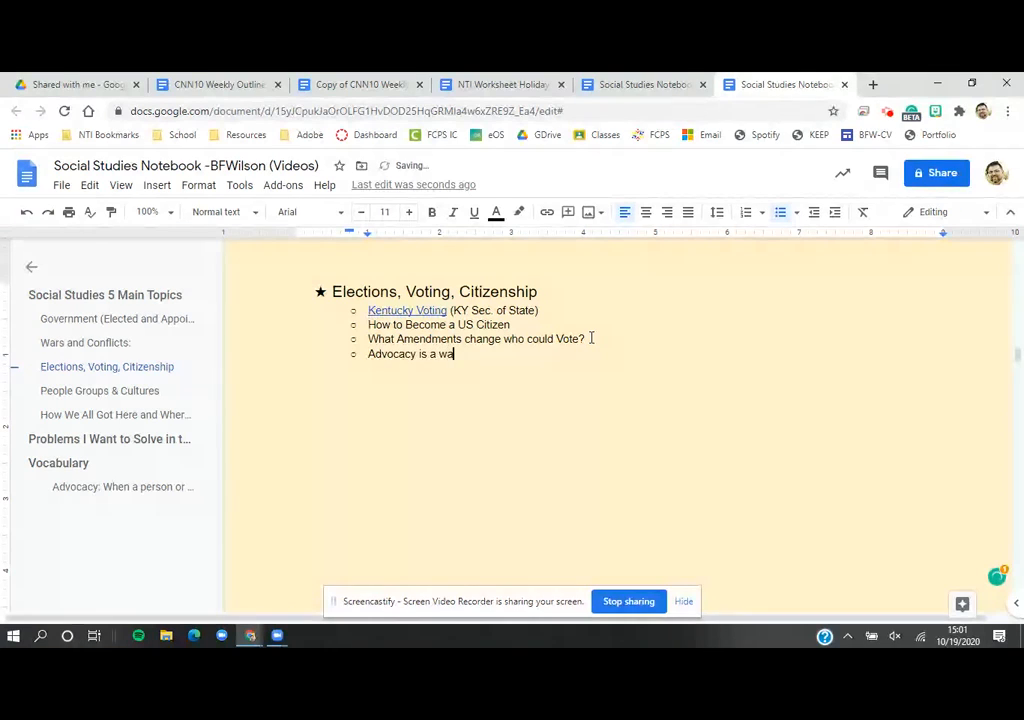
type("y to create holidays.")
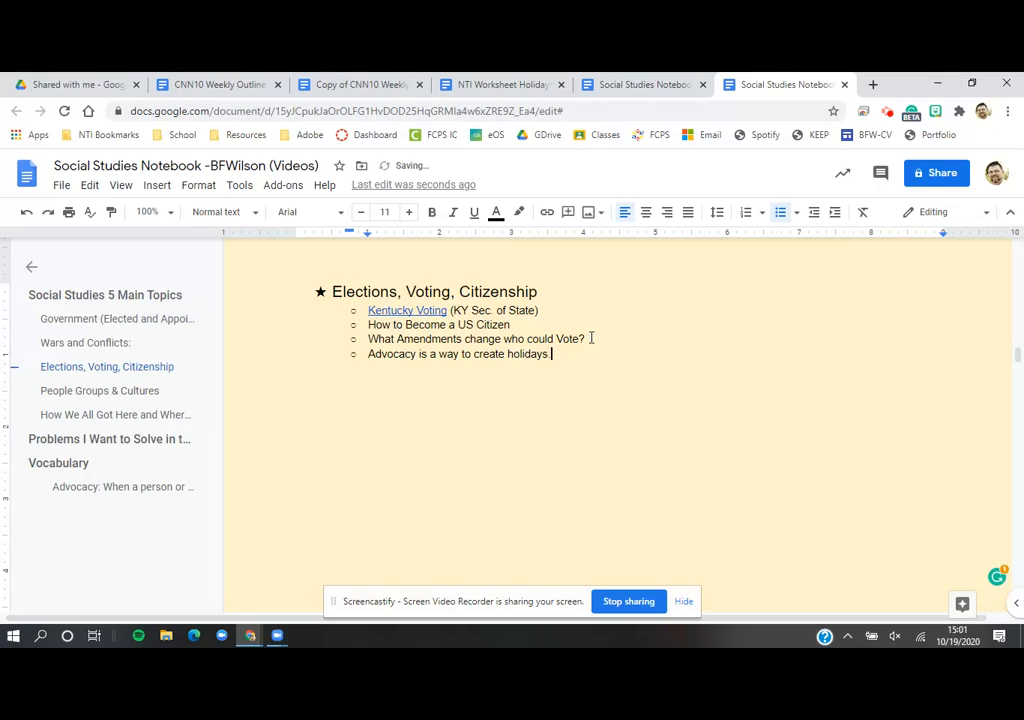
left_click_drag(368, 356, 412, 358)
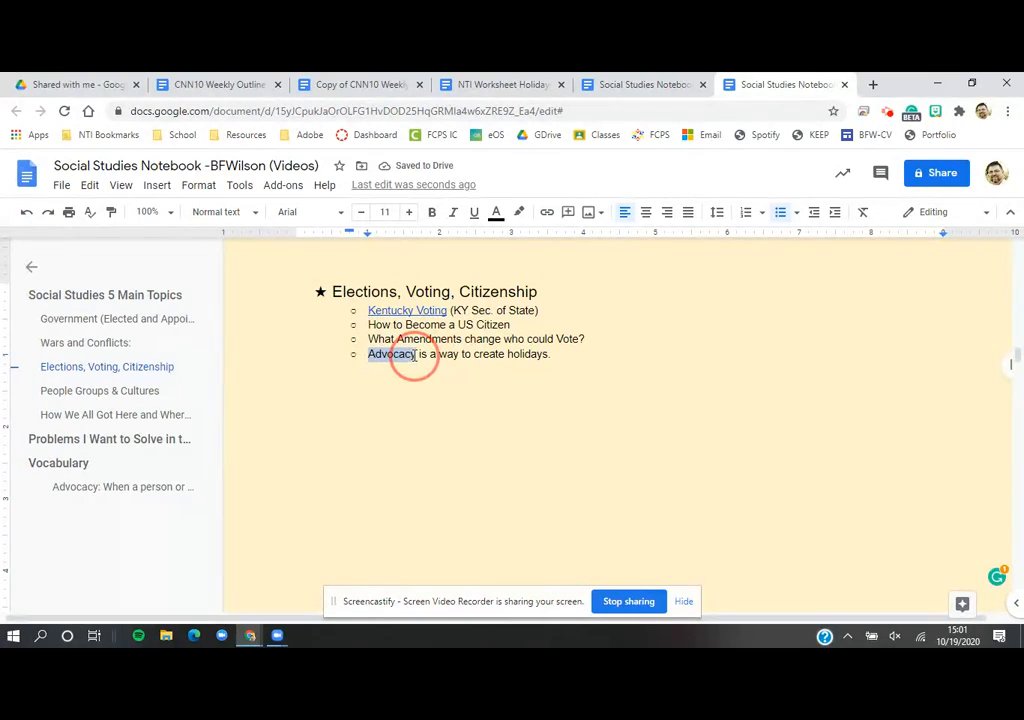
left_click(547, 212)
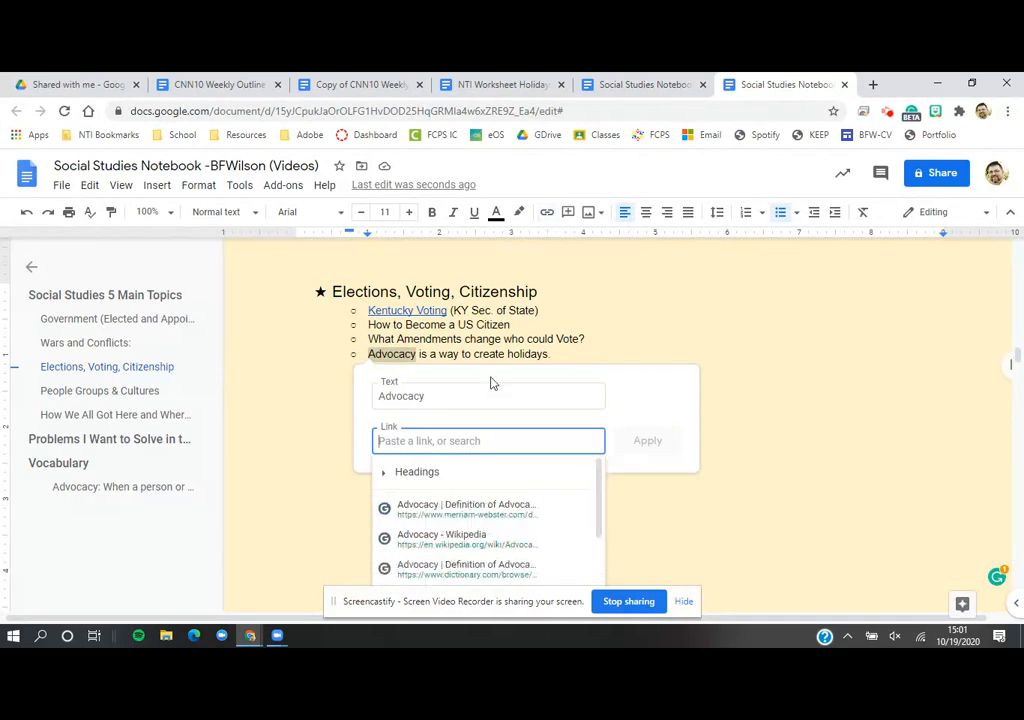
left_click(389, 473)
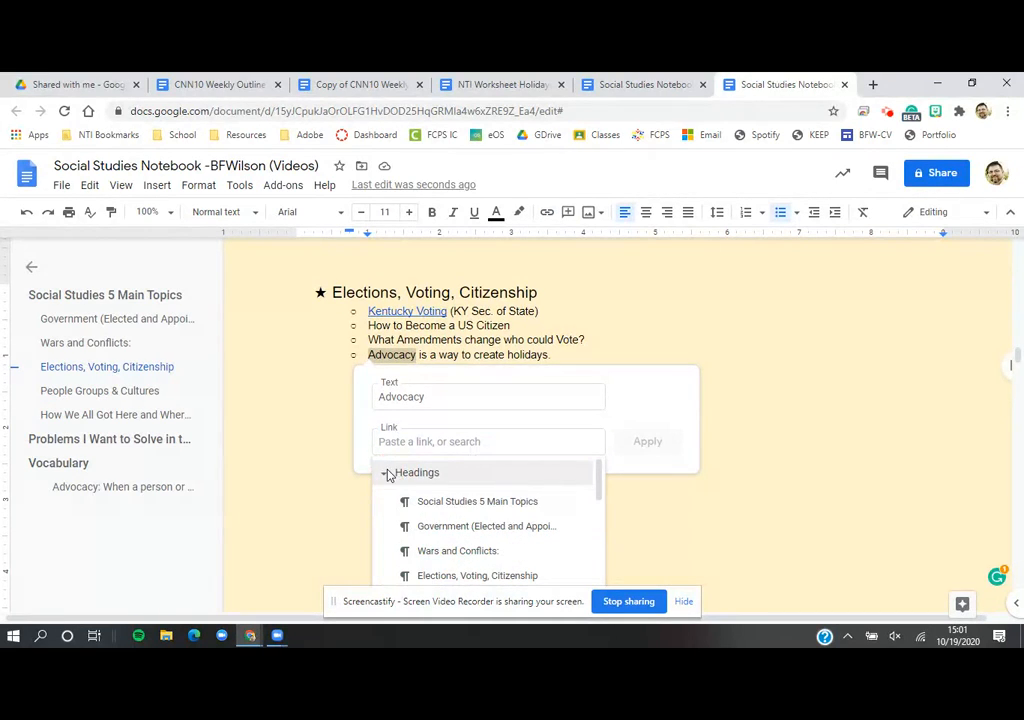
scroll(432, 514, "down", 2)
left_click(430, 495)
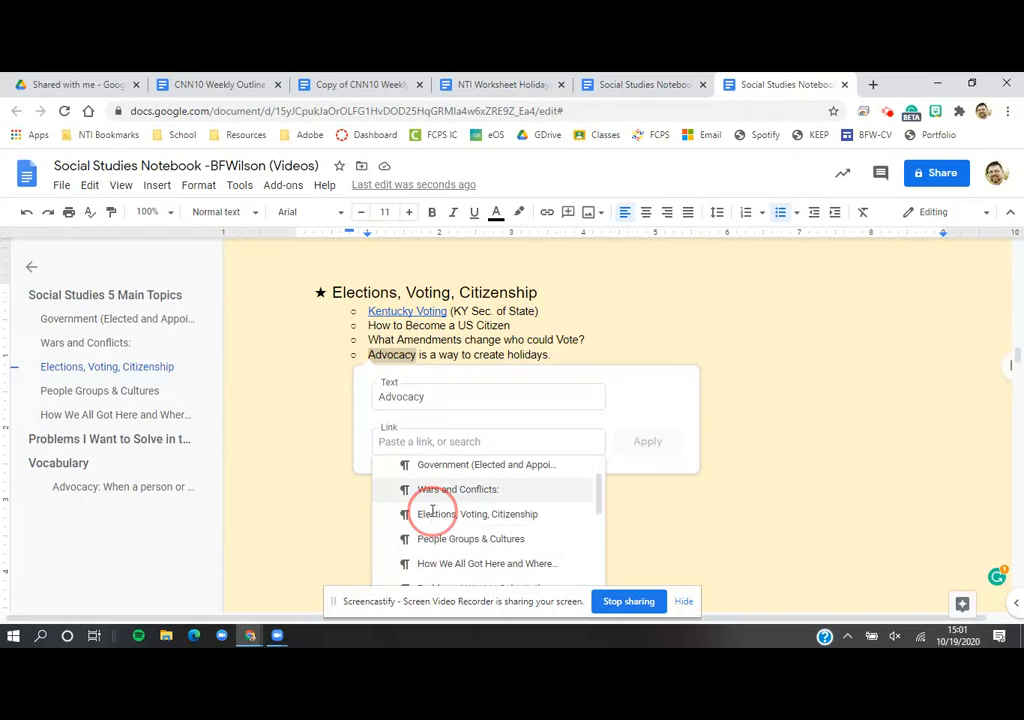
scroll(432, 511, "down", 3)
scroll(432, 510, "up", 2)
left_click(441, 471)
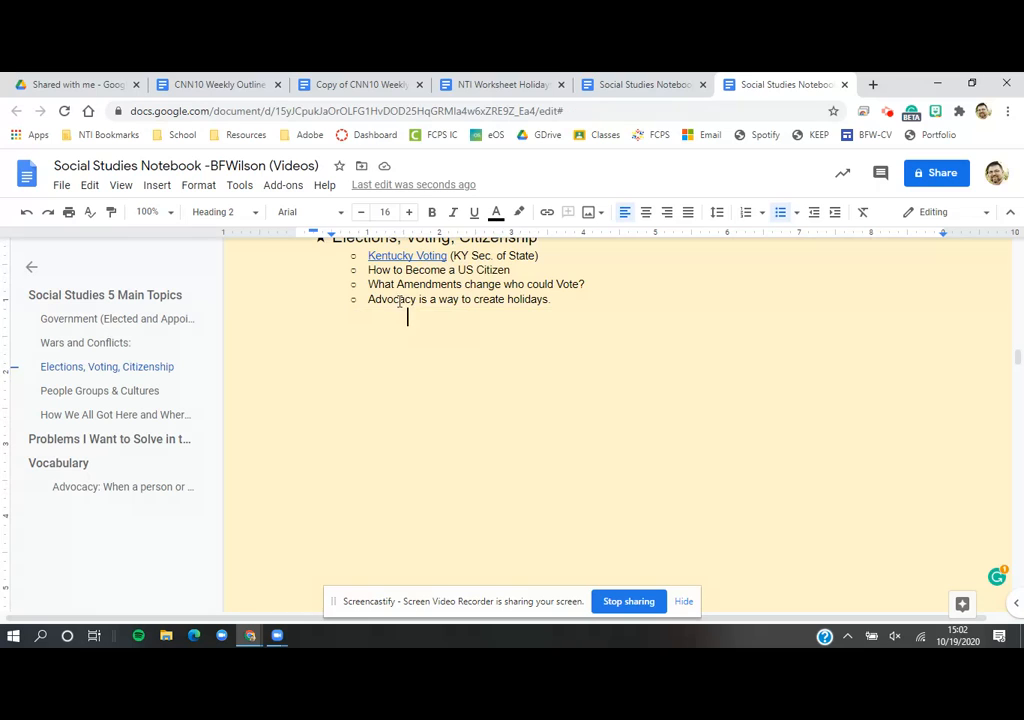
Link the word "Advocacy" in the new Elections, Voting, Citizenship bullet to the Advocacy definition heading in the same document
double_click(392, 299)
left_click(547, 212)
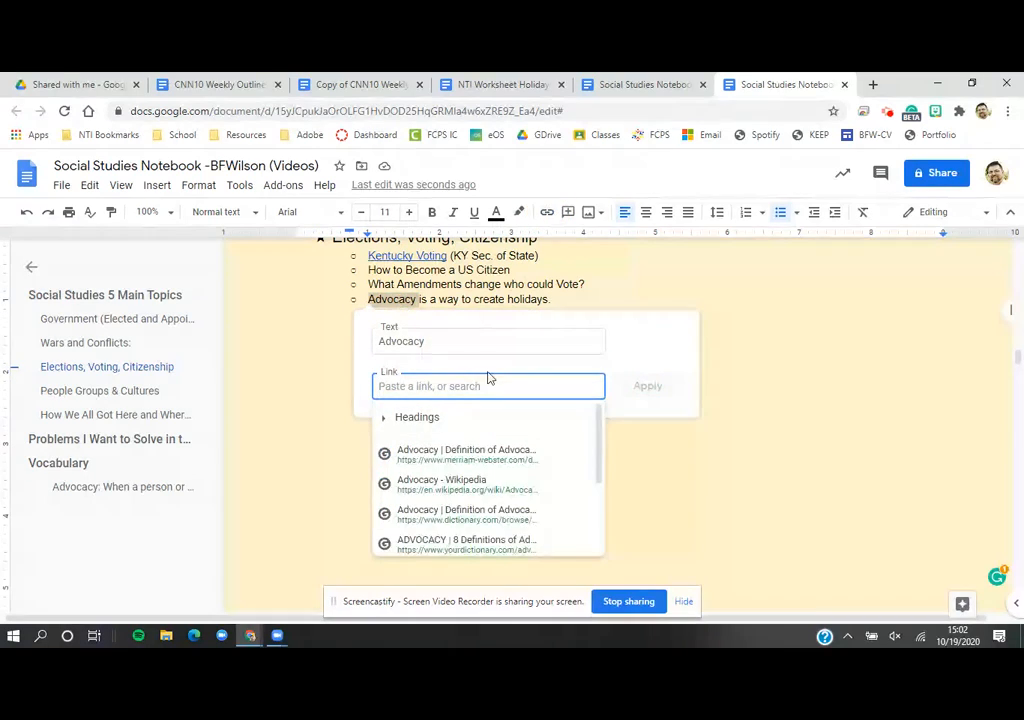
left_click(420, 418)
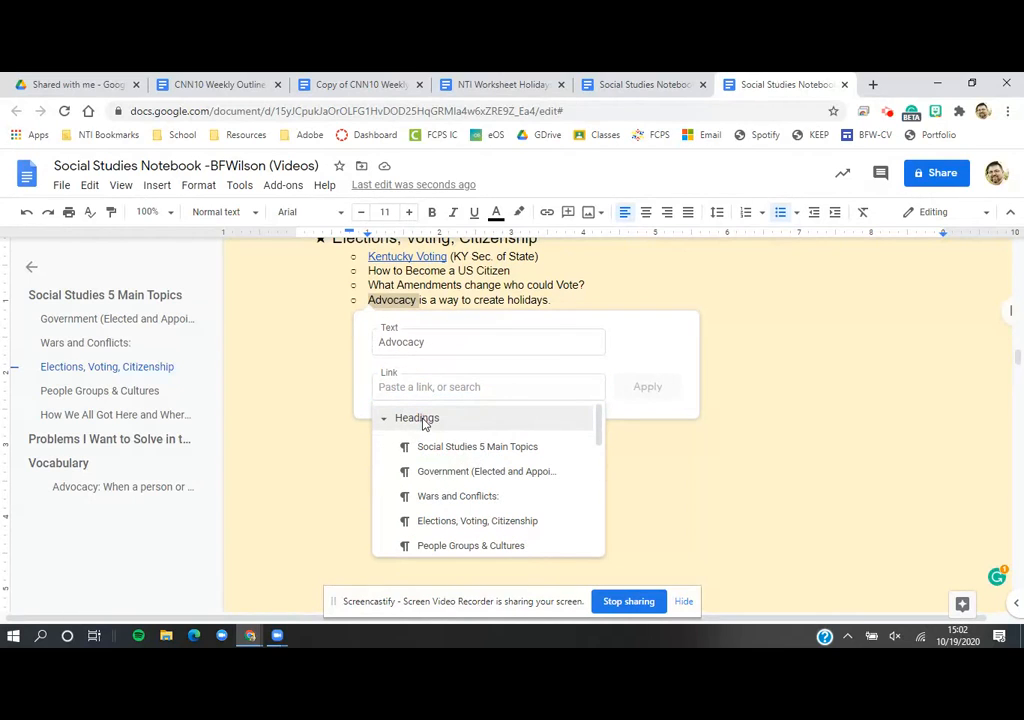
left_click(599, 428)
left_click_drag(599, 428, 590, 469)
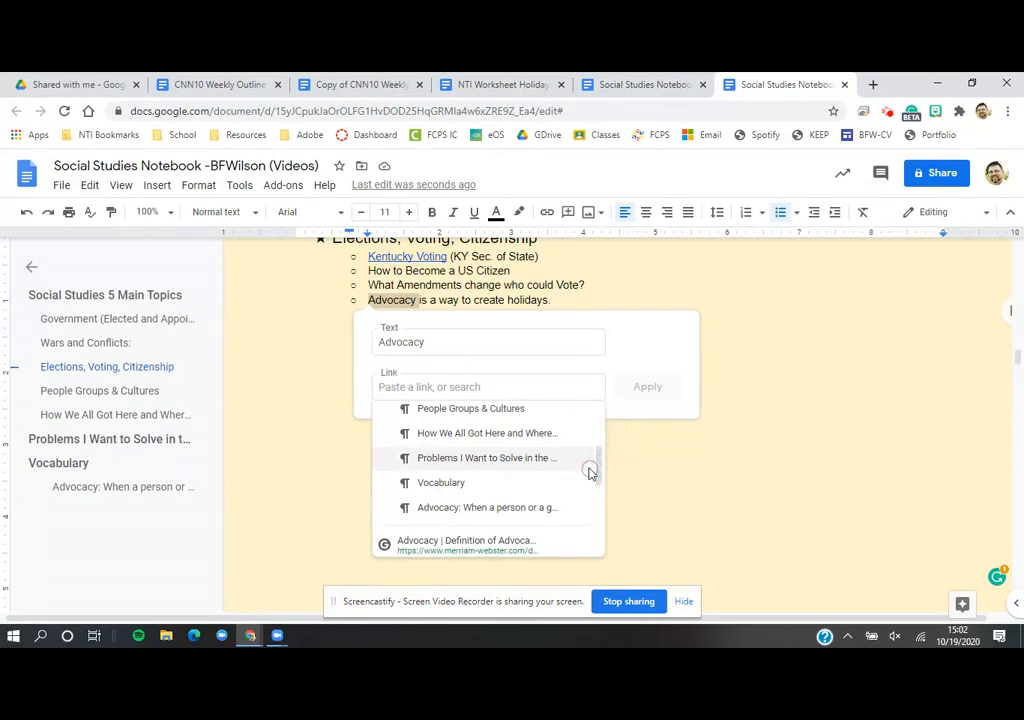
left_click(511, 510)
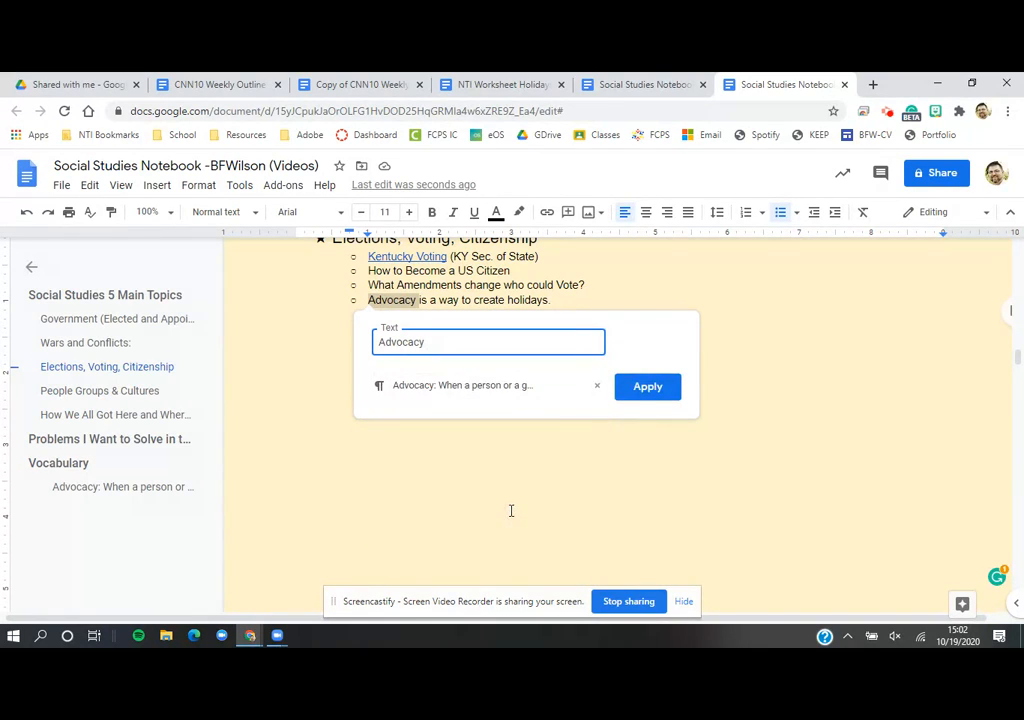
left_click(648, 392)
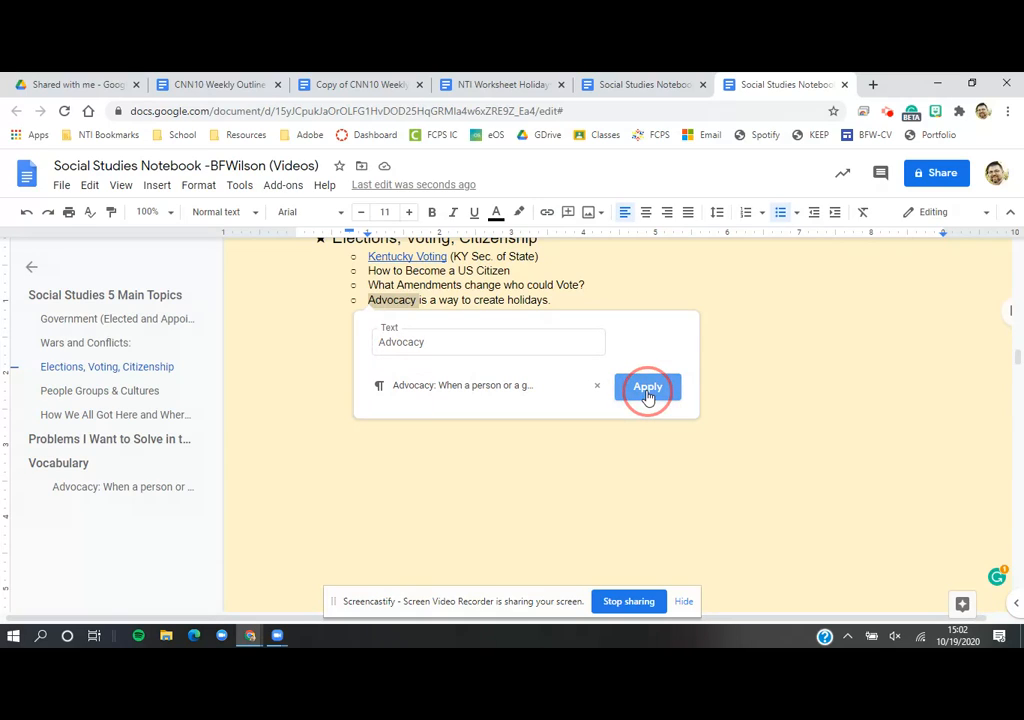
Follow the Advocacy link to check its destination and return to the Elections, Voting, Citizenship section
left_click(385, 301)
left_click(466, 322)
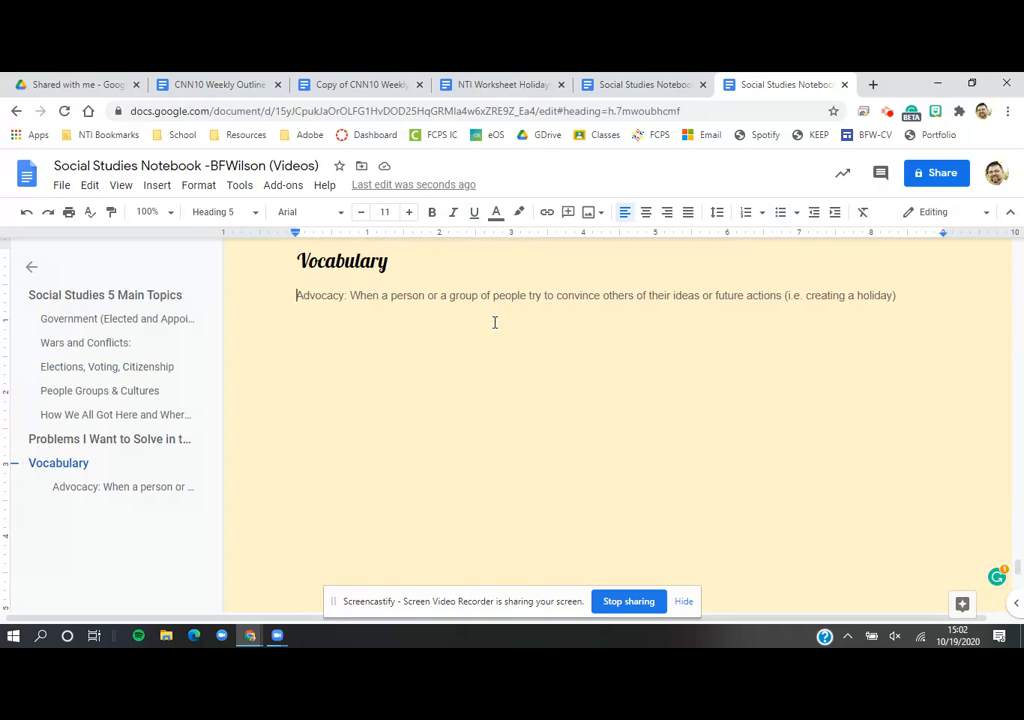
left_click(116, 369)
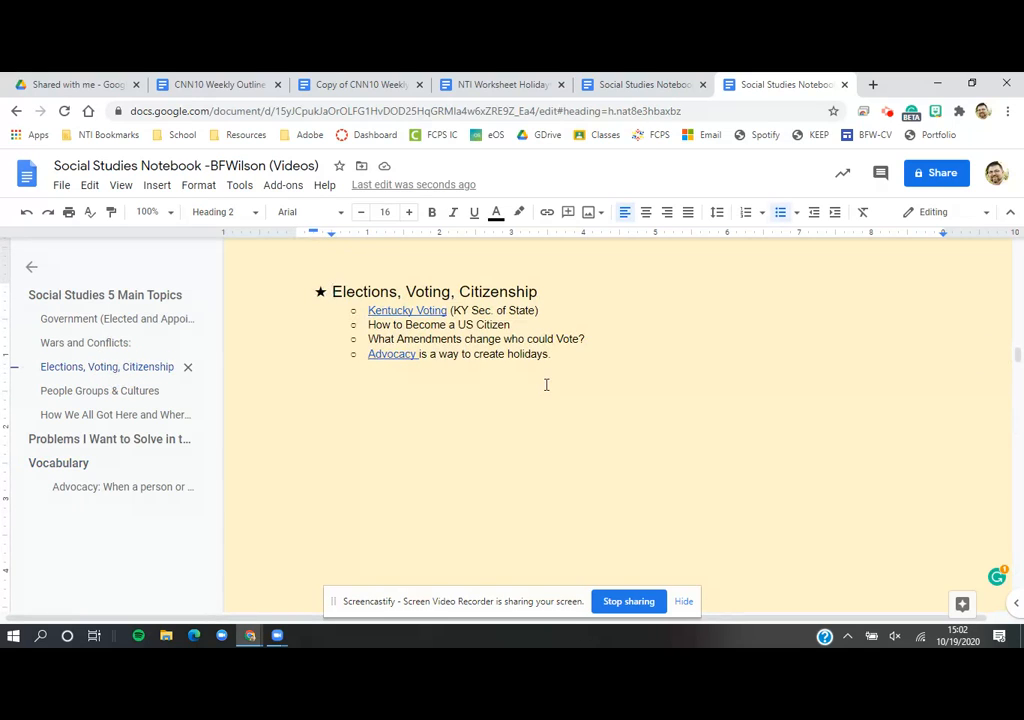
left_click(418, 311)
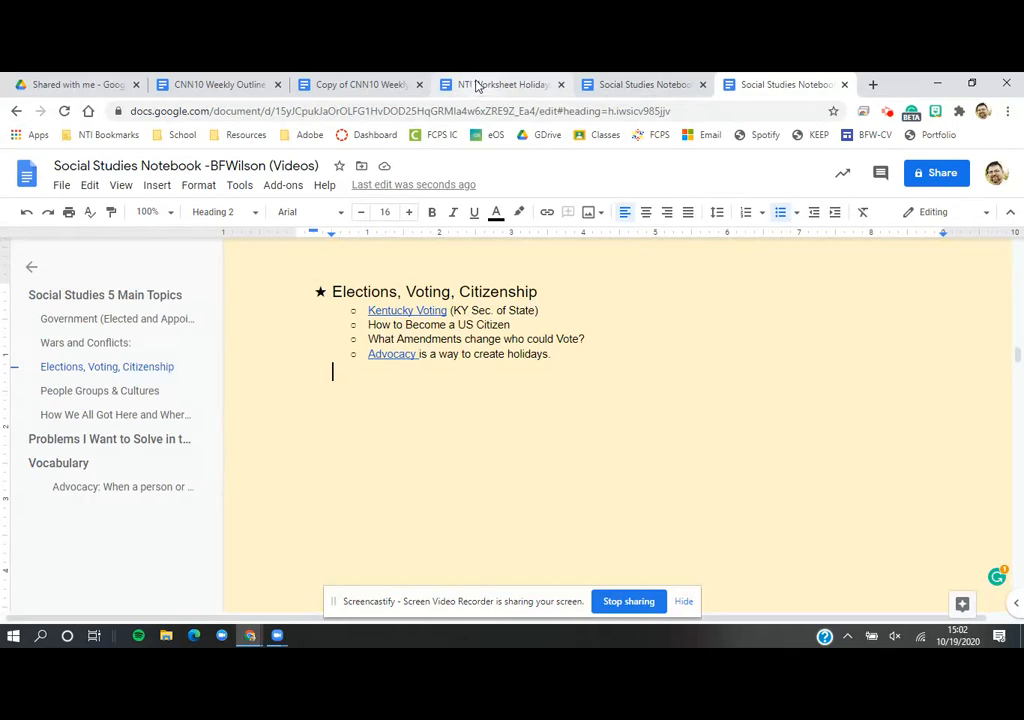
Copy the Diaspora, Cinco de Mayo and Columbus Day definitions from the NTI Worksheet Holidays document
left_click(476, 85)
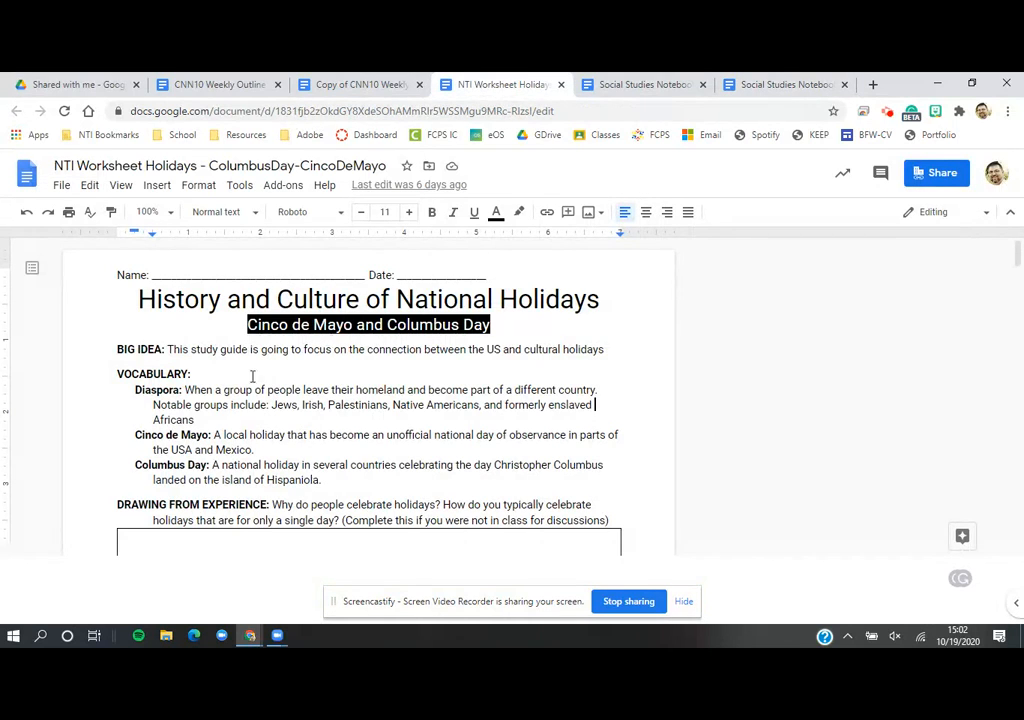
left_click_drag(157, 391, 357, 479)
key("ctrl+c")
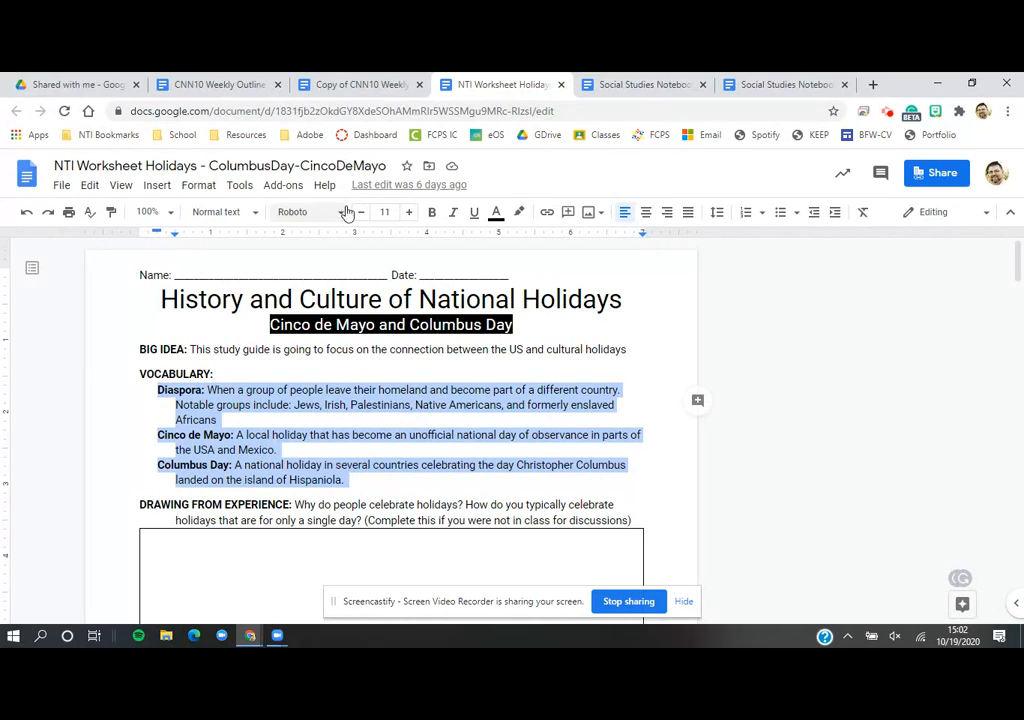
Paste the copied Diaspora, Cinco de Mayo and Columbus Day definitions below the Advocacy entry on the Social Studies Notebook's Vocabulary page
left_click(750, 85)
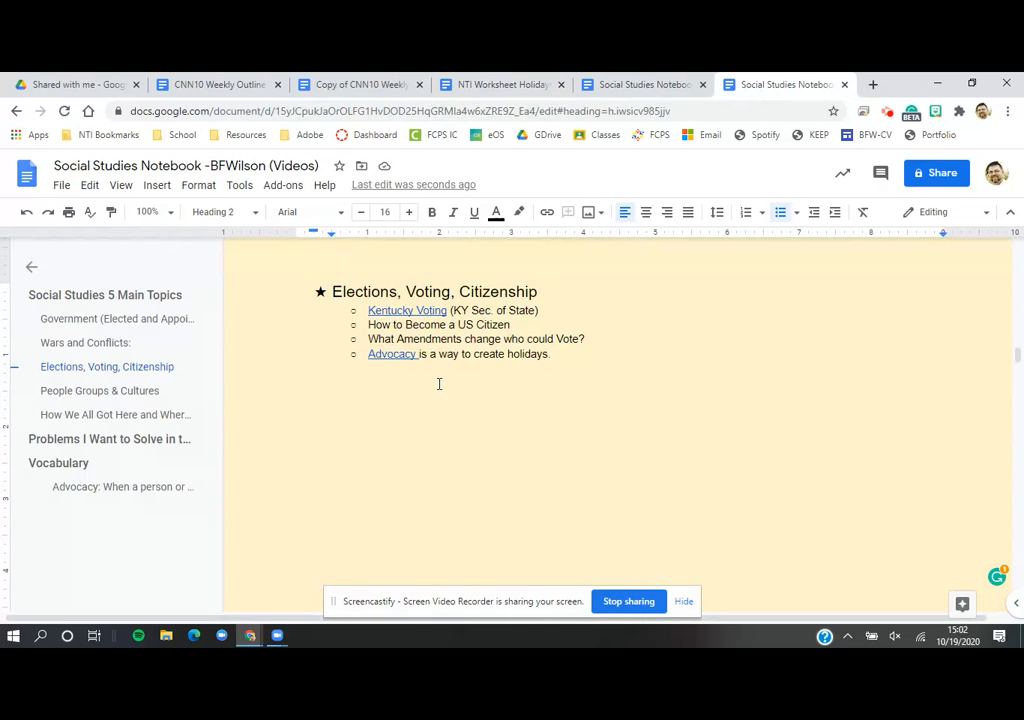
left_click(62, 463)
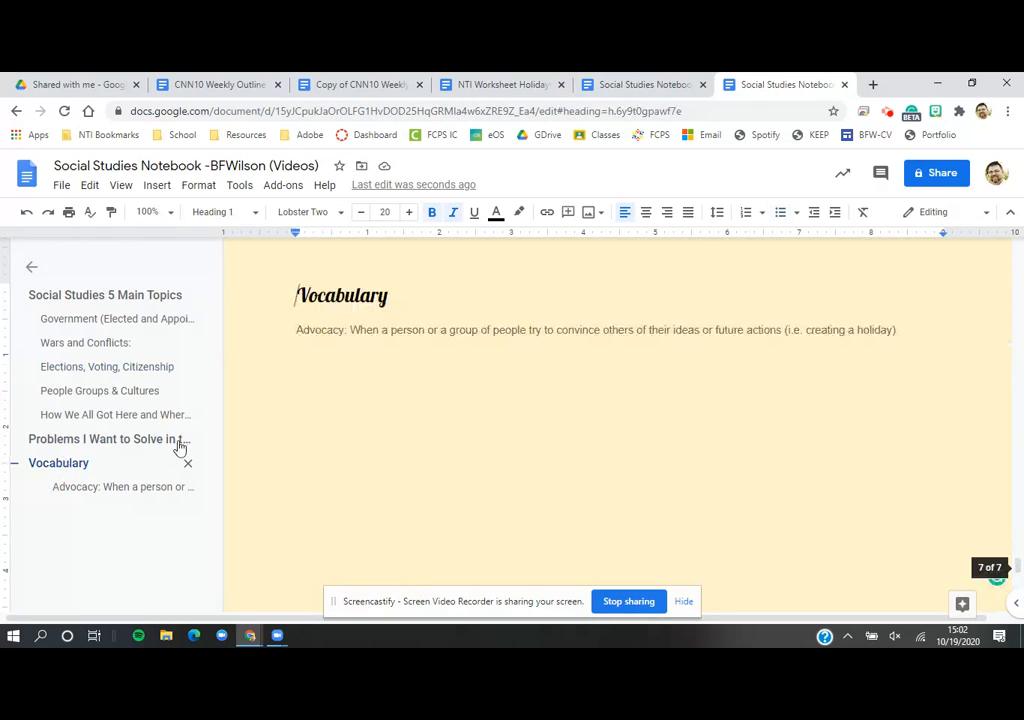
left_click(296, 357)
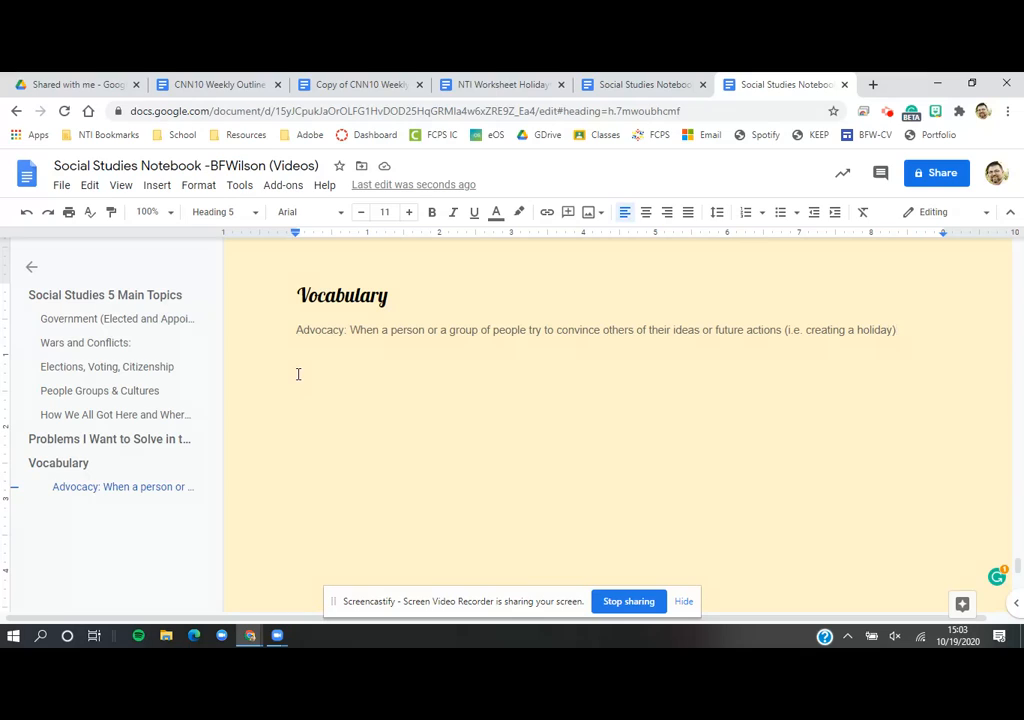
key("Return")
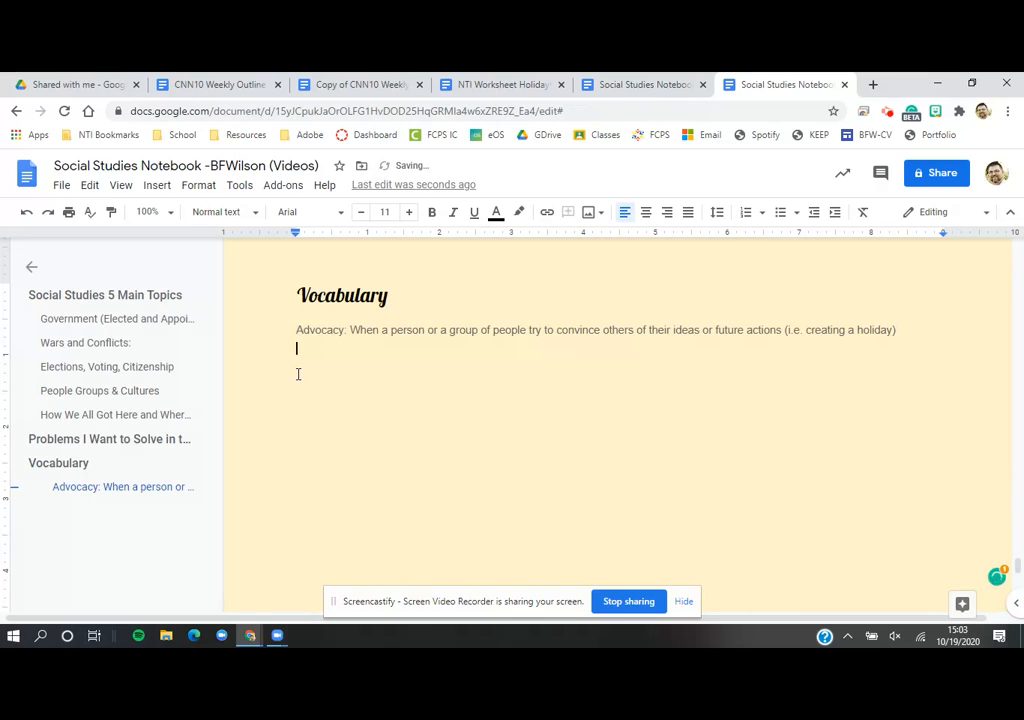
key("ctrl+v")
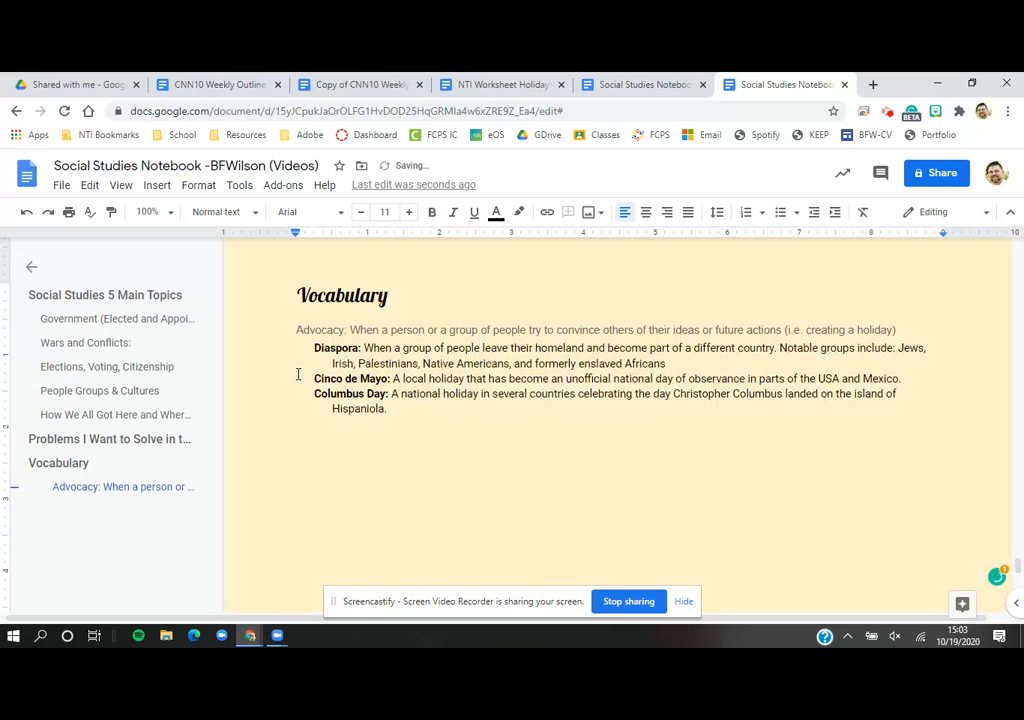
Remove the indents from the Diaspora, Cinco de Mayo and Columbus Day definitions so they align with the Advocacy entry
left_click(311, 350)
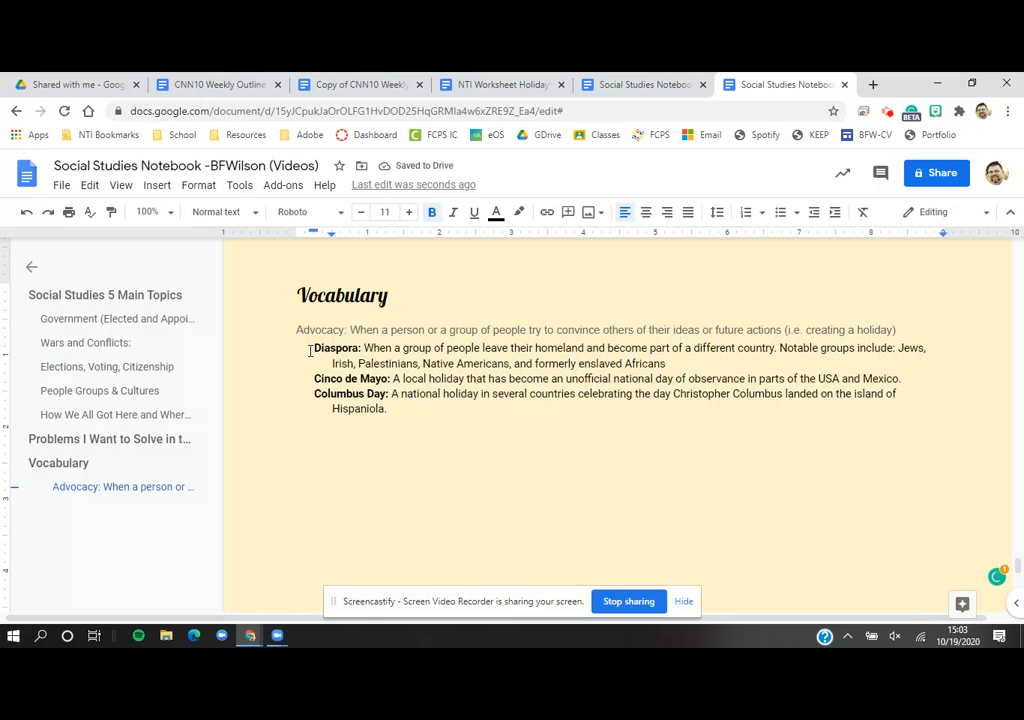
key("BackSpace")
key("BackSpace")
left_click(312, 379)
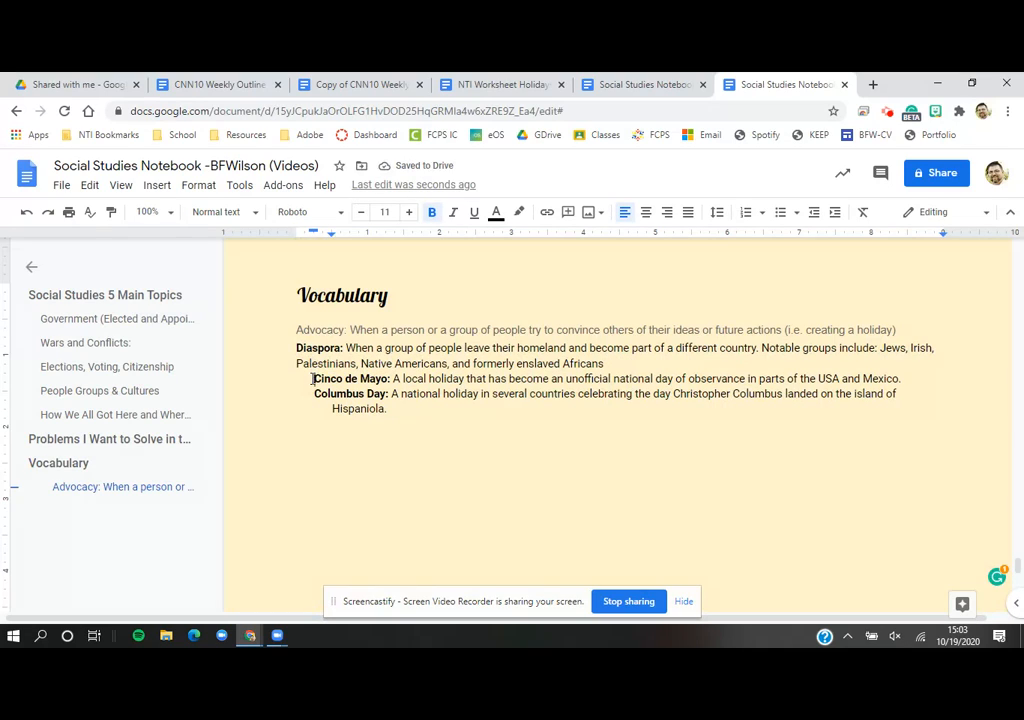
key("BackSpace")
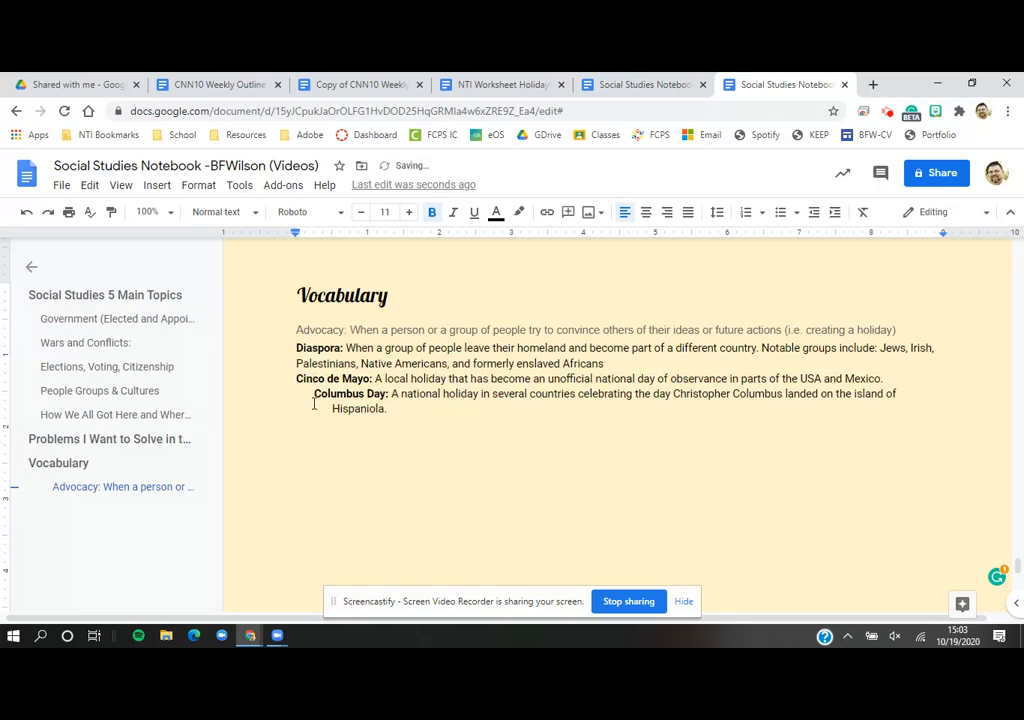
left_click(314, 395)
key("BackSpace")
key("BackSpace")
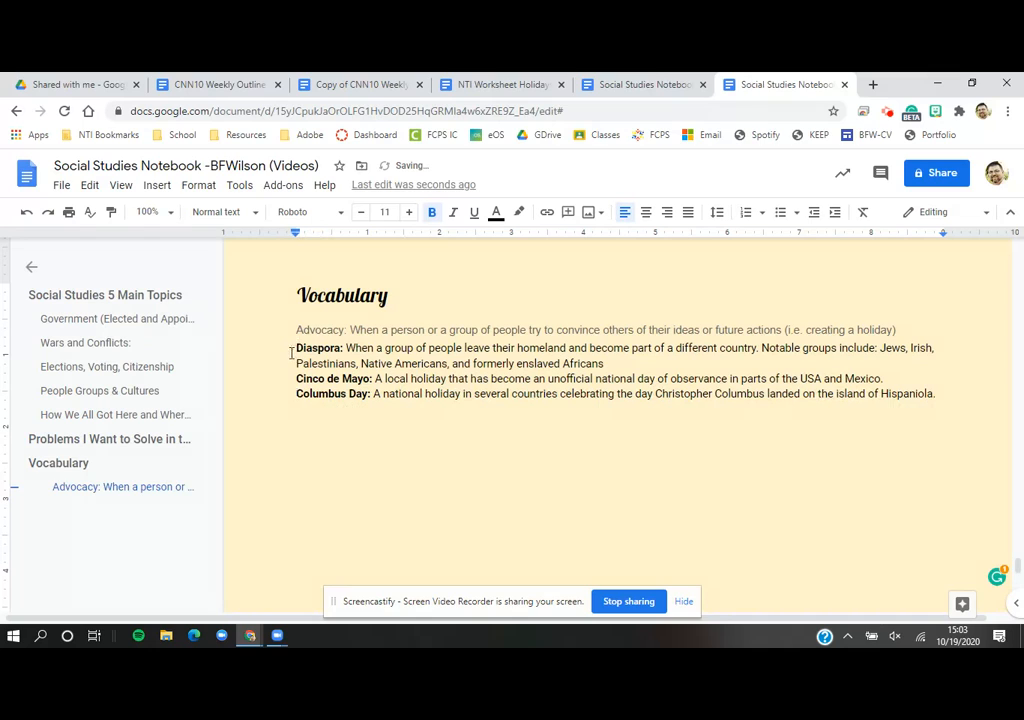
Apply the Heading 5 style to the Diaspora, Cinco de Mayo and Columbus Day definitions
left_click_drag(290, 348, 955, 394)
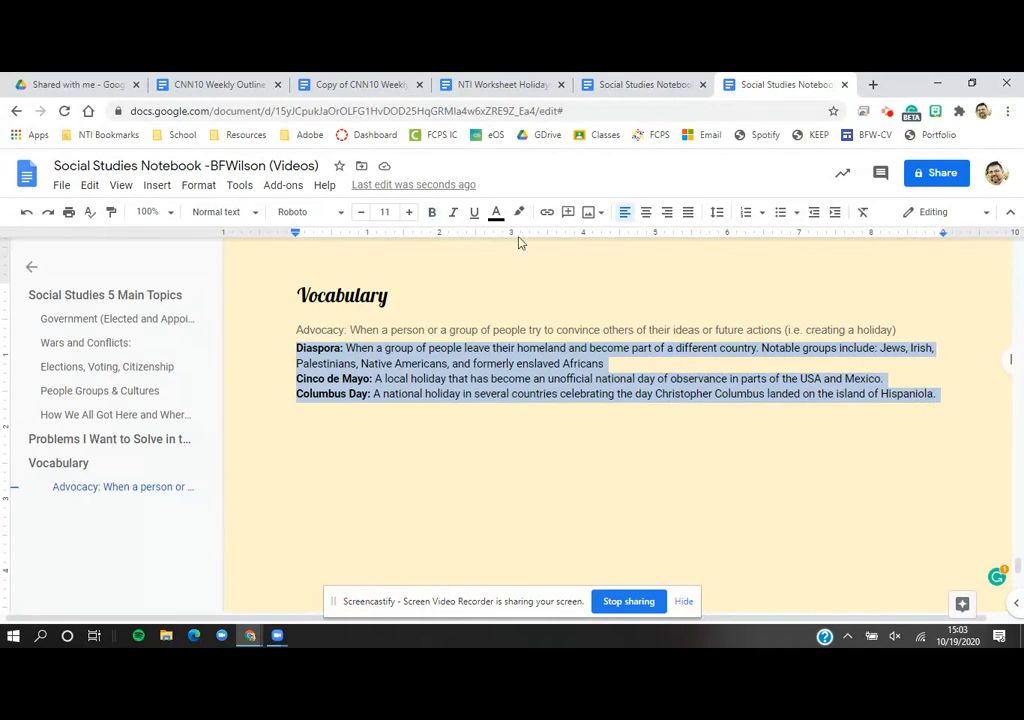
left_click(222, 215)
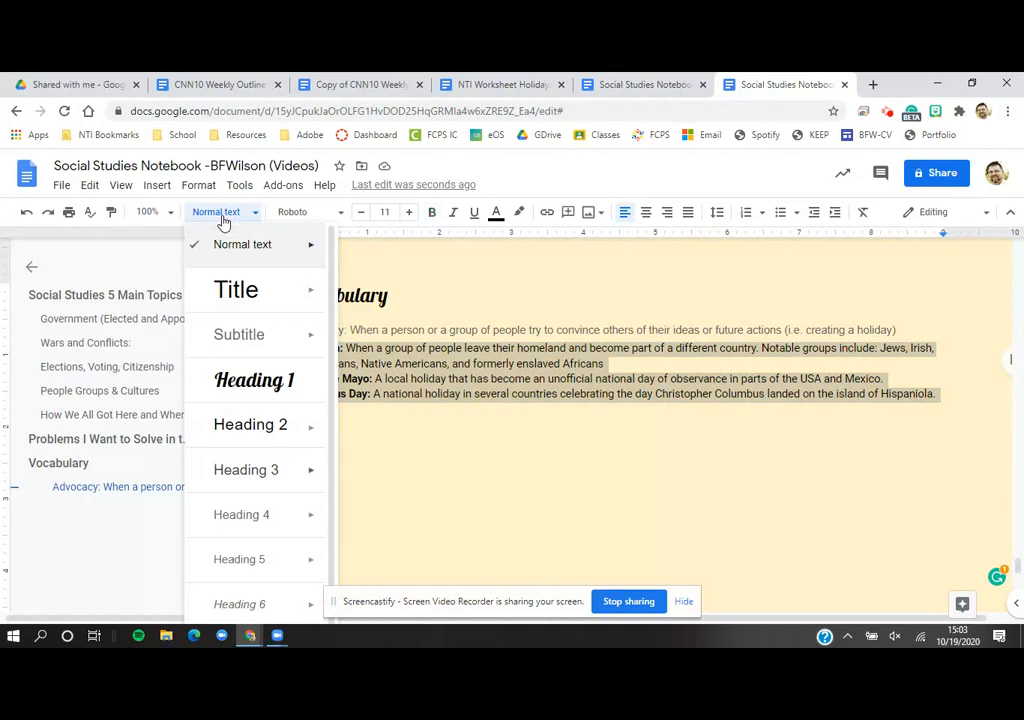
left_click(214, 557)
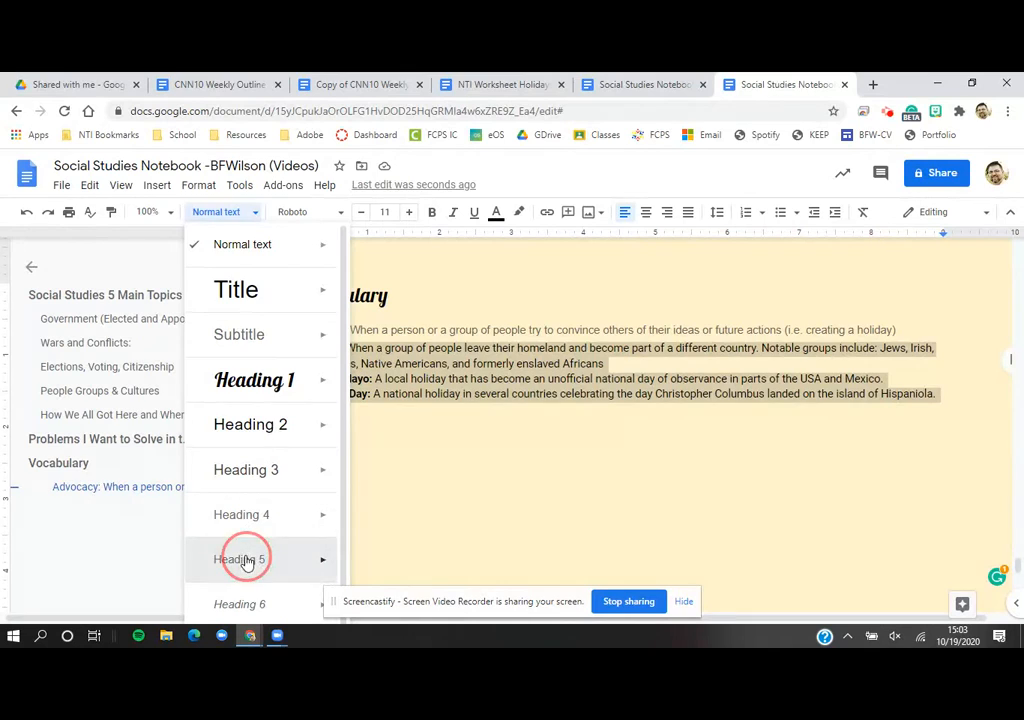